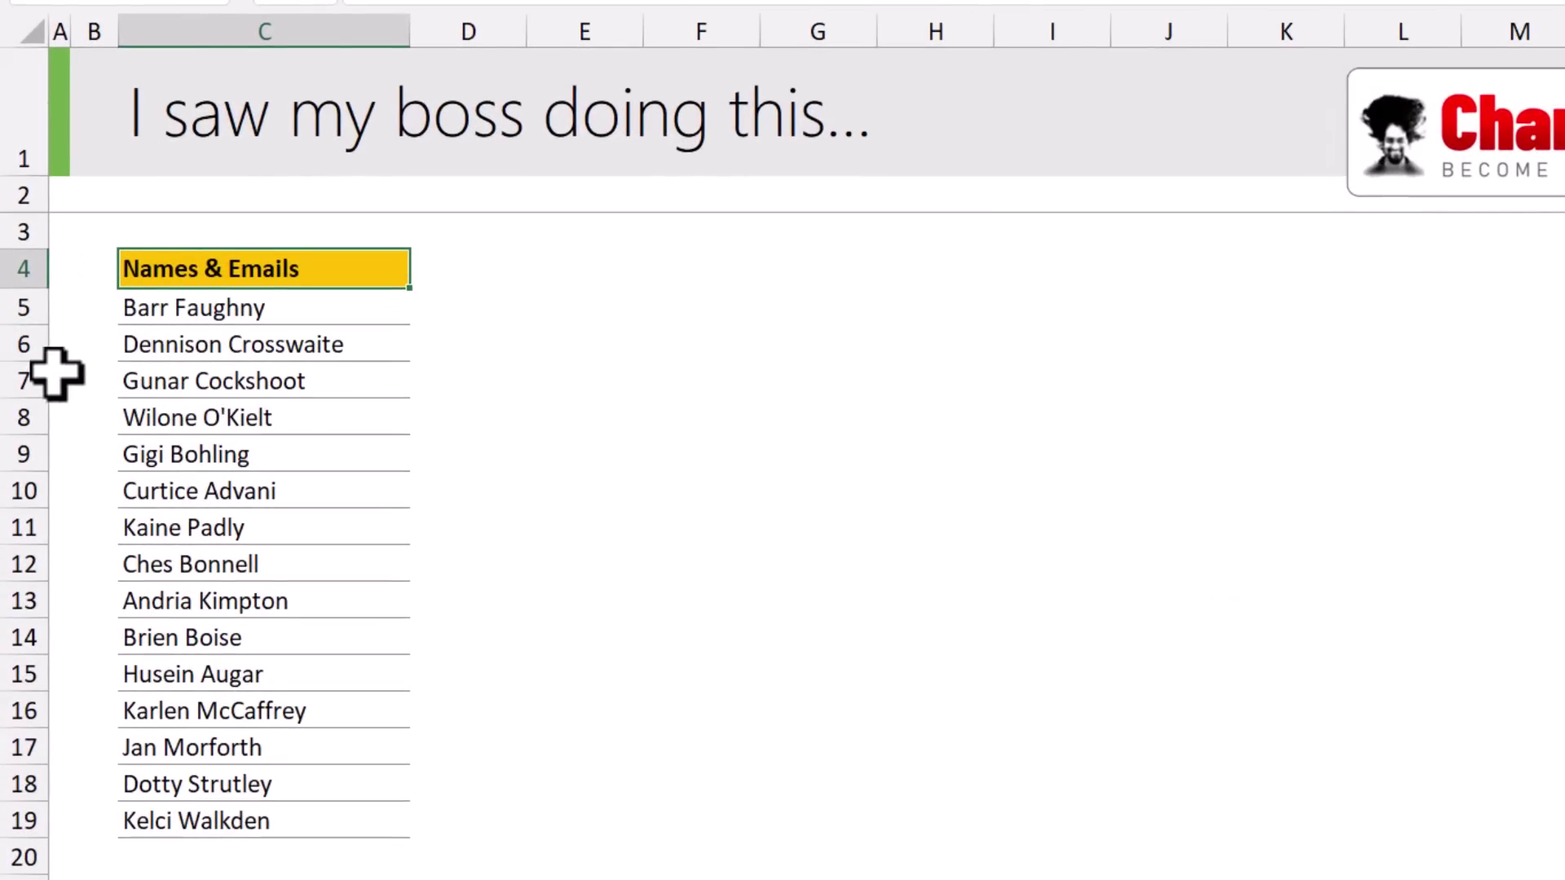
Insert blank rows at rows 6, 8 and 10 one at a time, then undo them
right_click(12, 344)
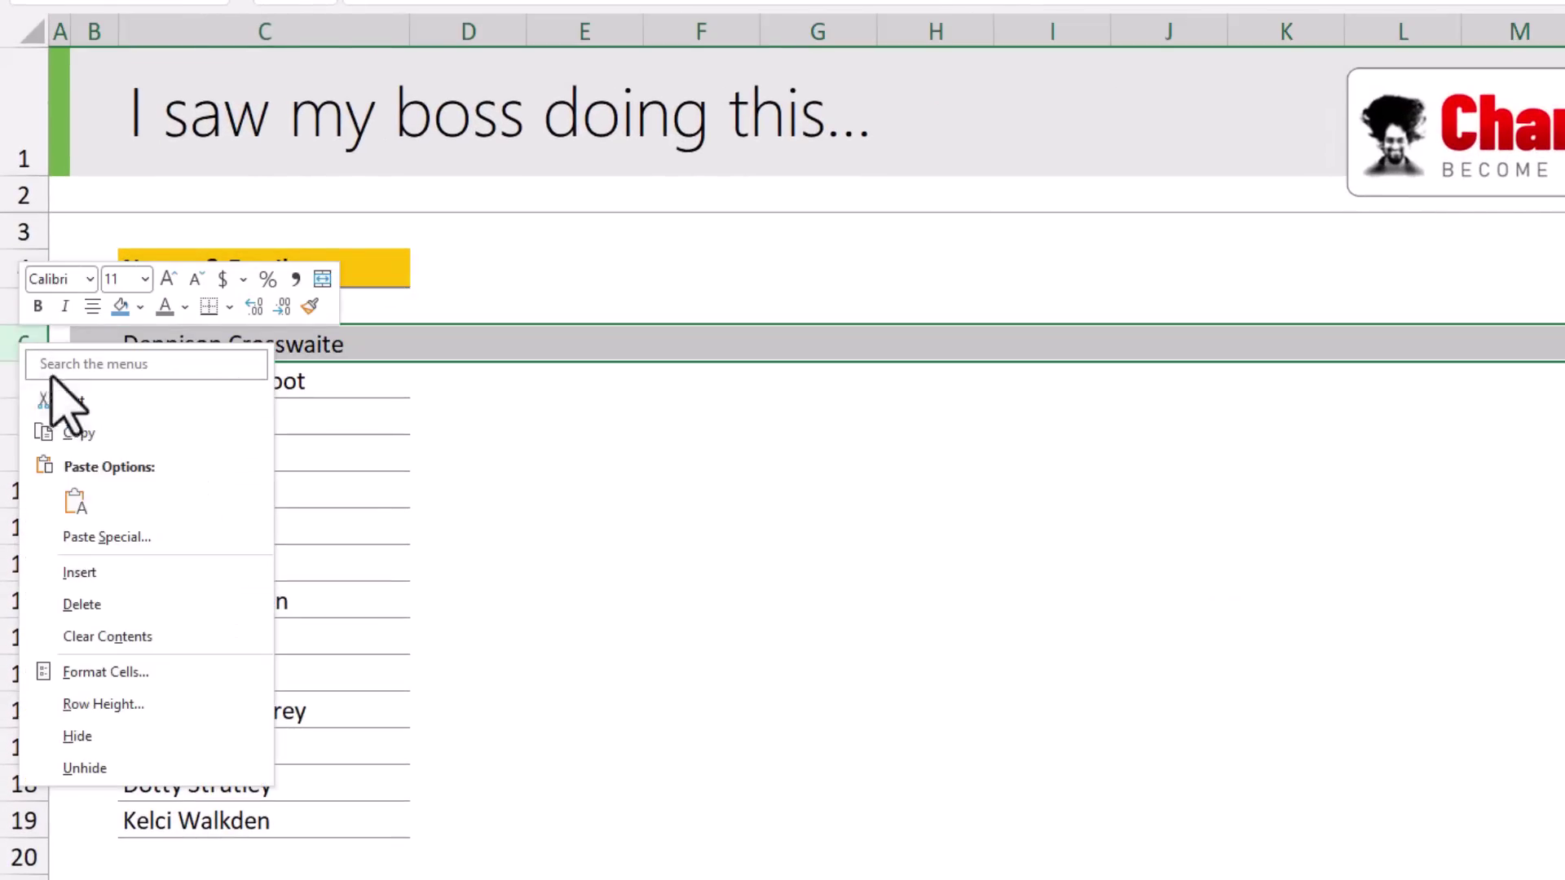
left_click(100, 575)
right_click(26, 418)
left_click(98, 656)
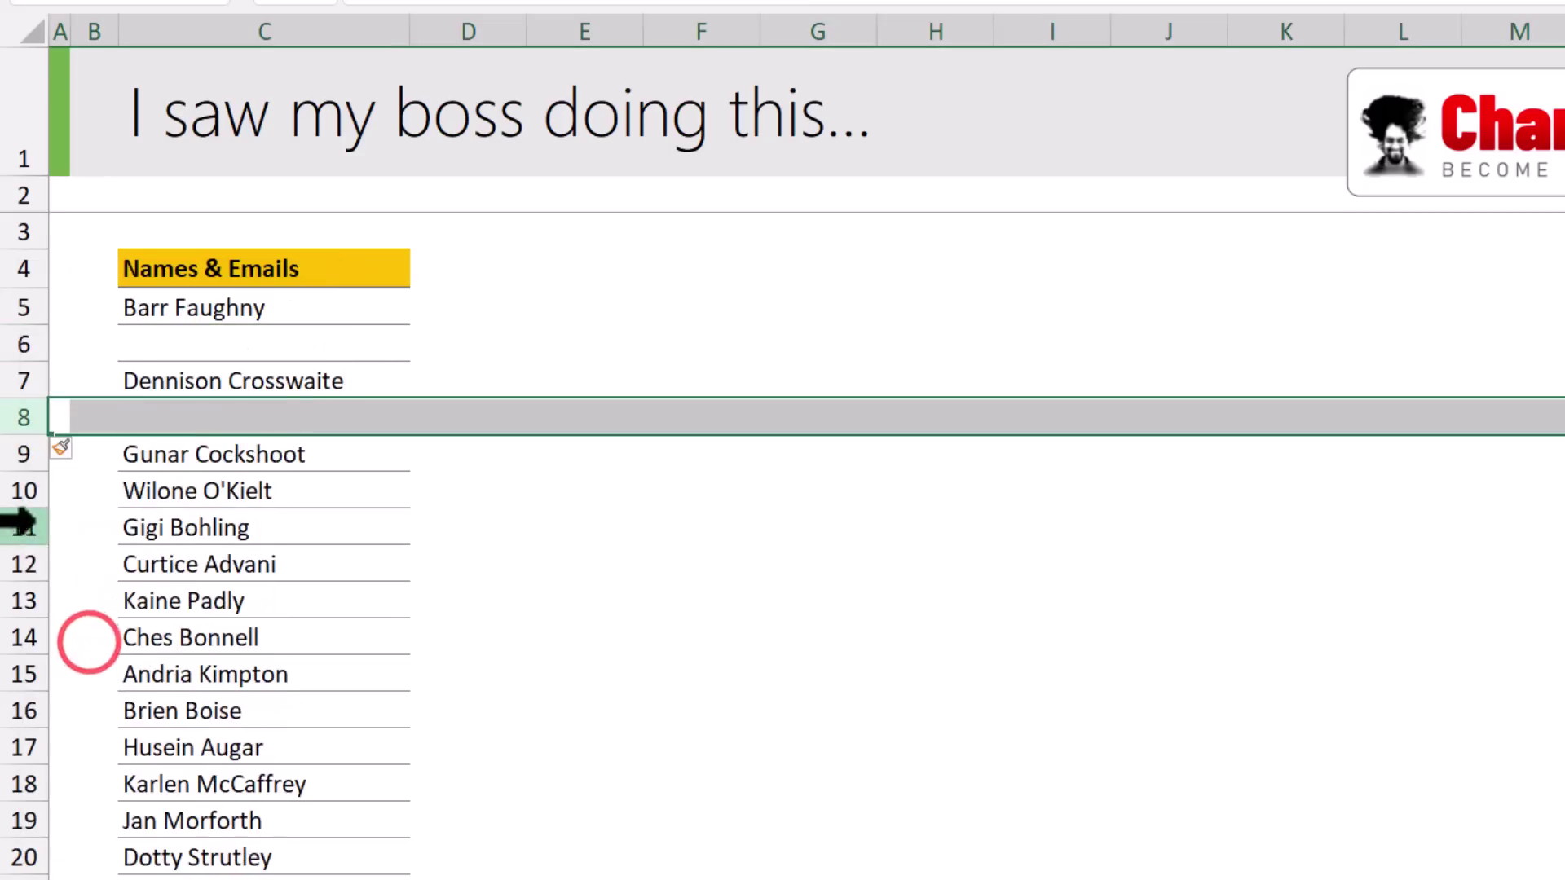
right_click(25, 490)
left_click(95, 718)
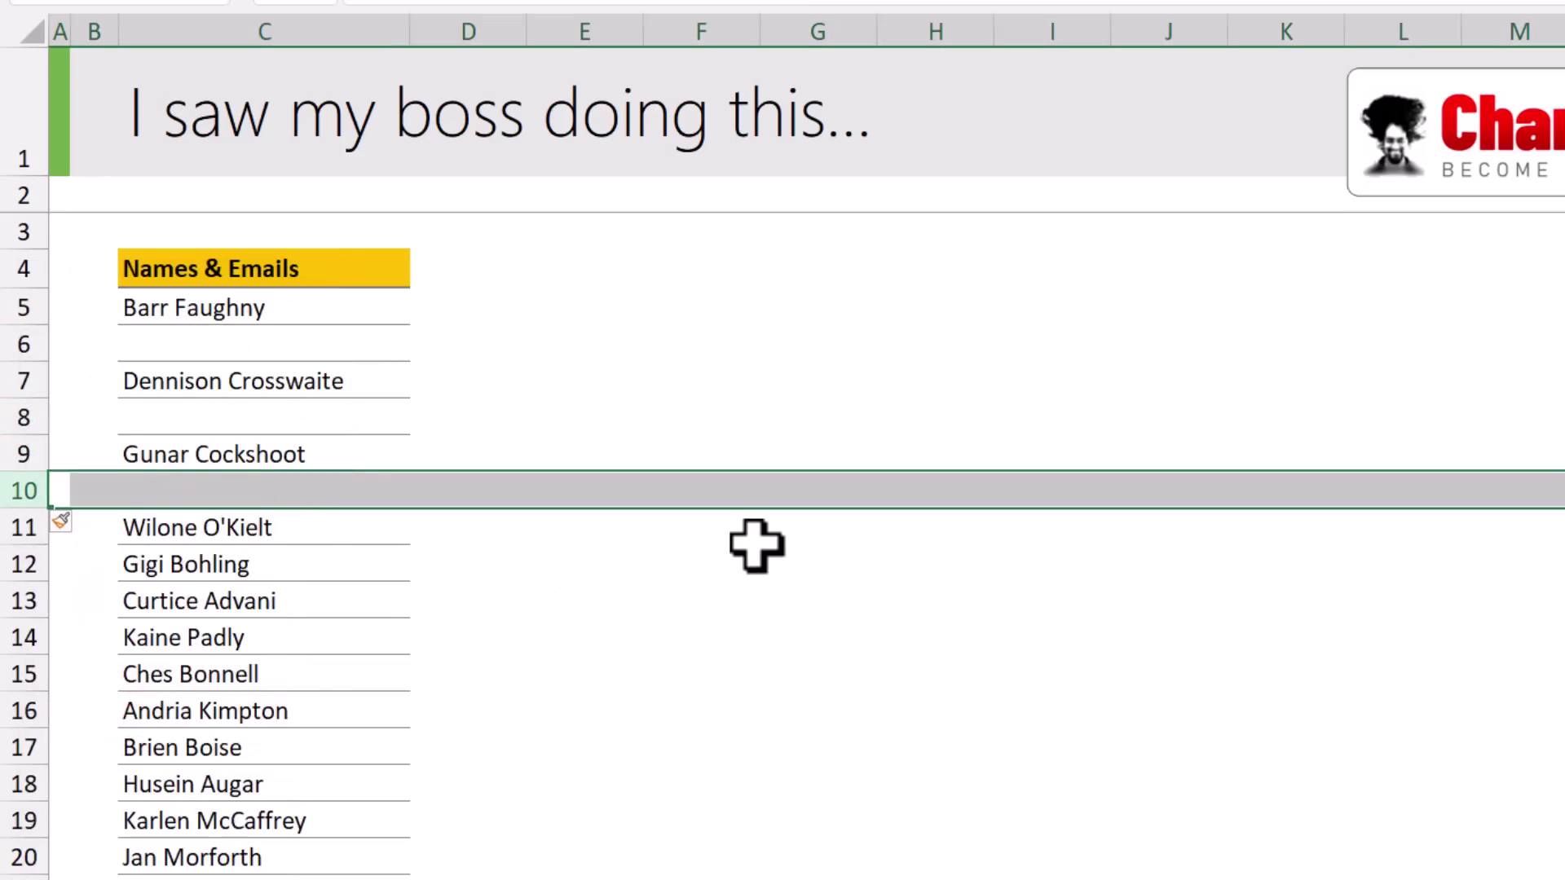
key("ctrl+z")
key("ctrl+z")
key("ctrl+z")
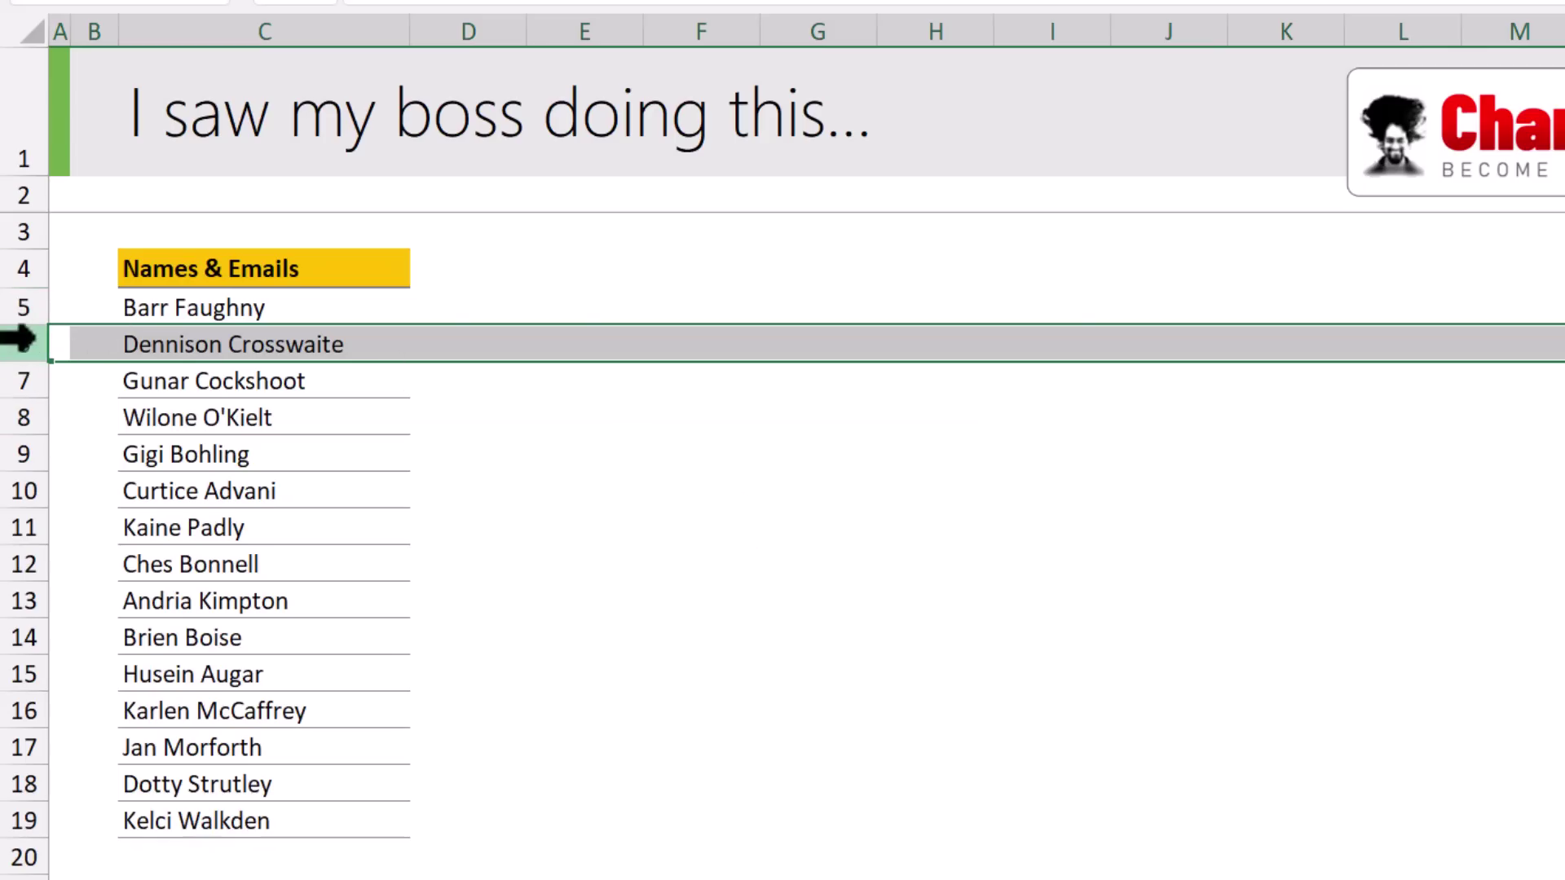
Select the name rows through row 19 and insert a blank row above each in one go
left_click(28, 381, "ctrl")
left_click(32, 419, "ctrl")
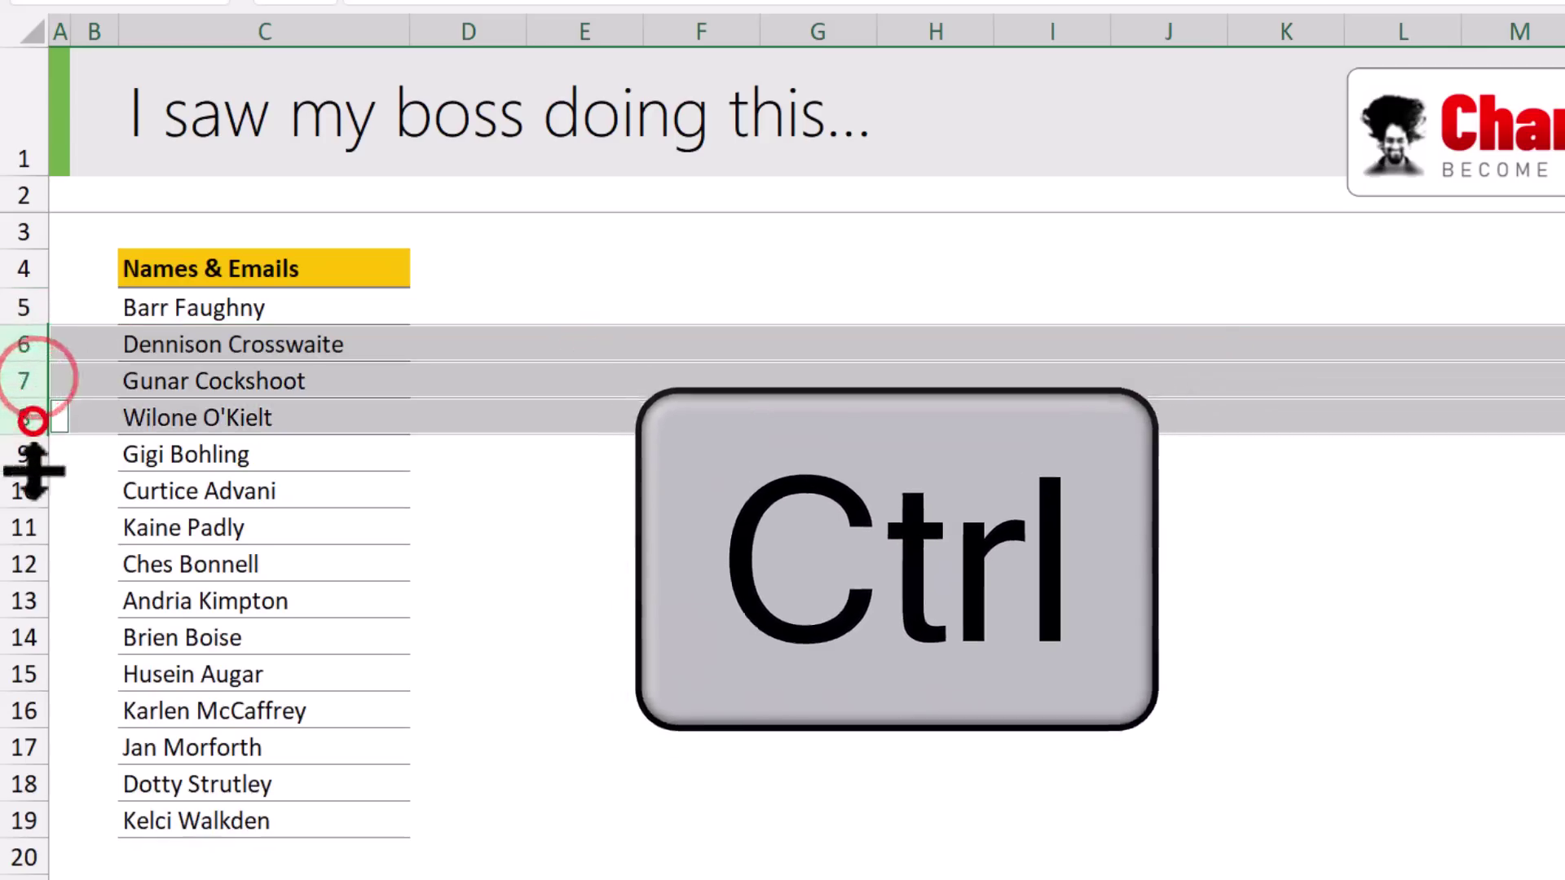
left_click(28, 454, "ctrl")
left_click_drag(24, 490, 25, 821)
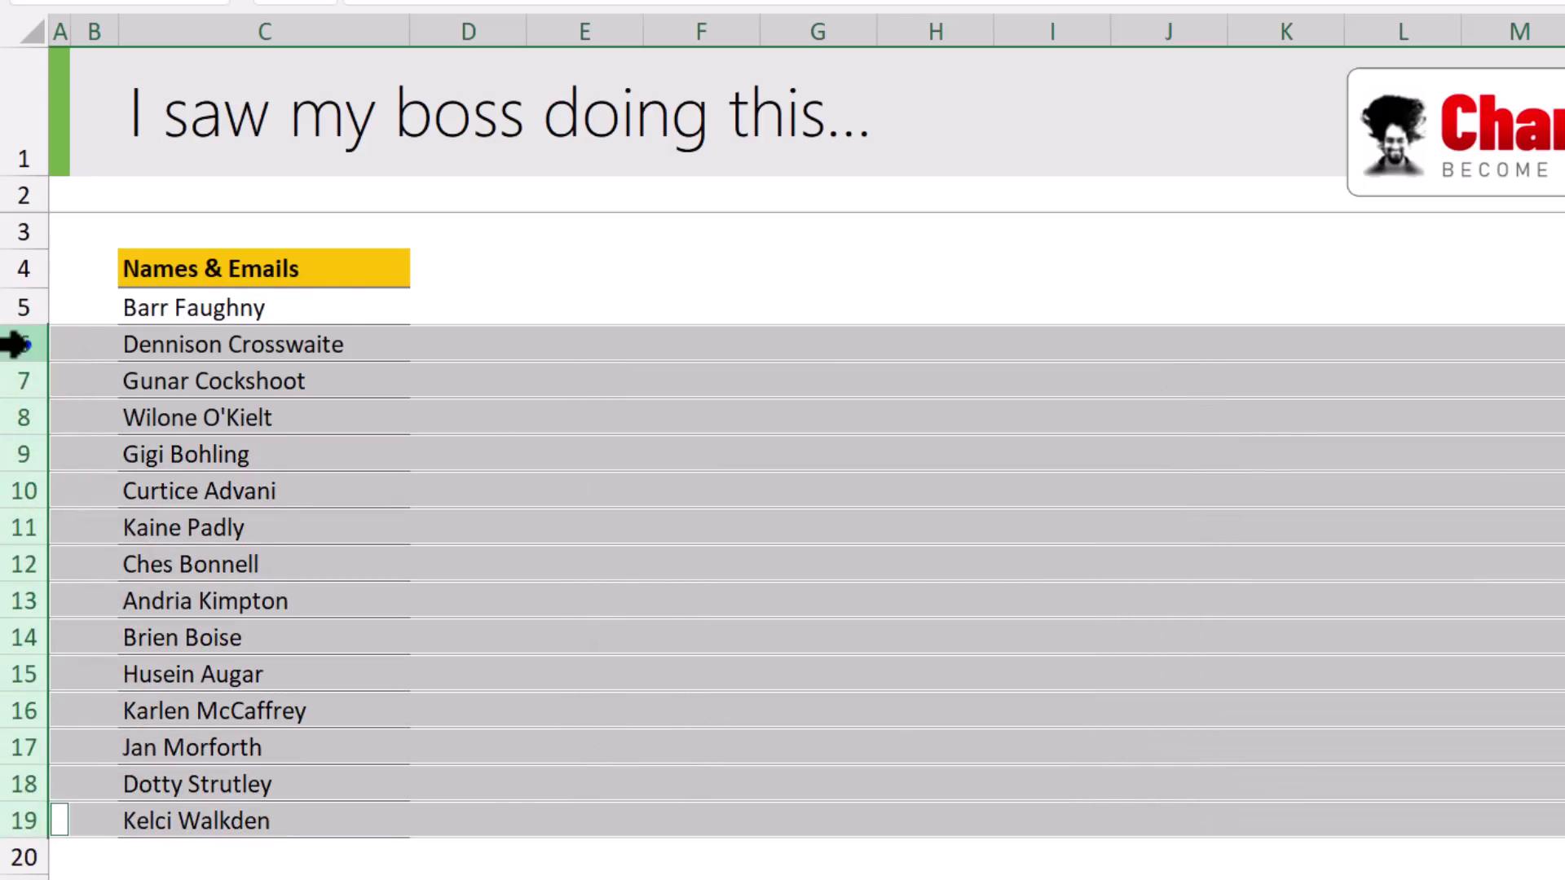
right_click(15, 344)
left_click(140, 570)
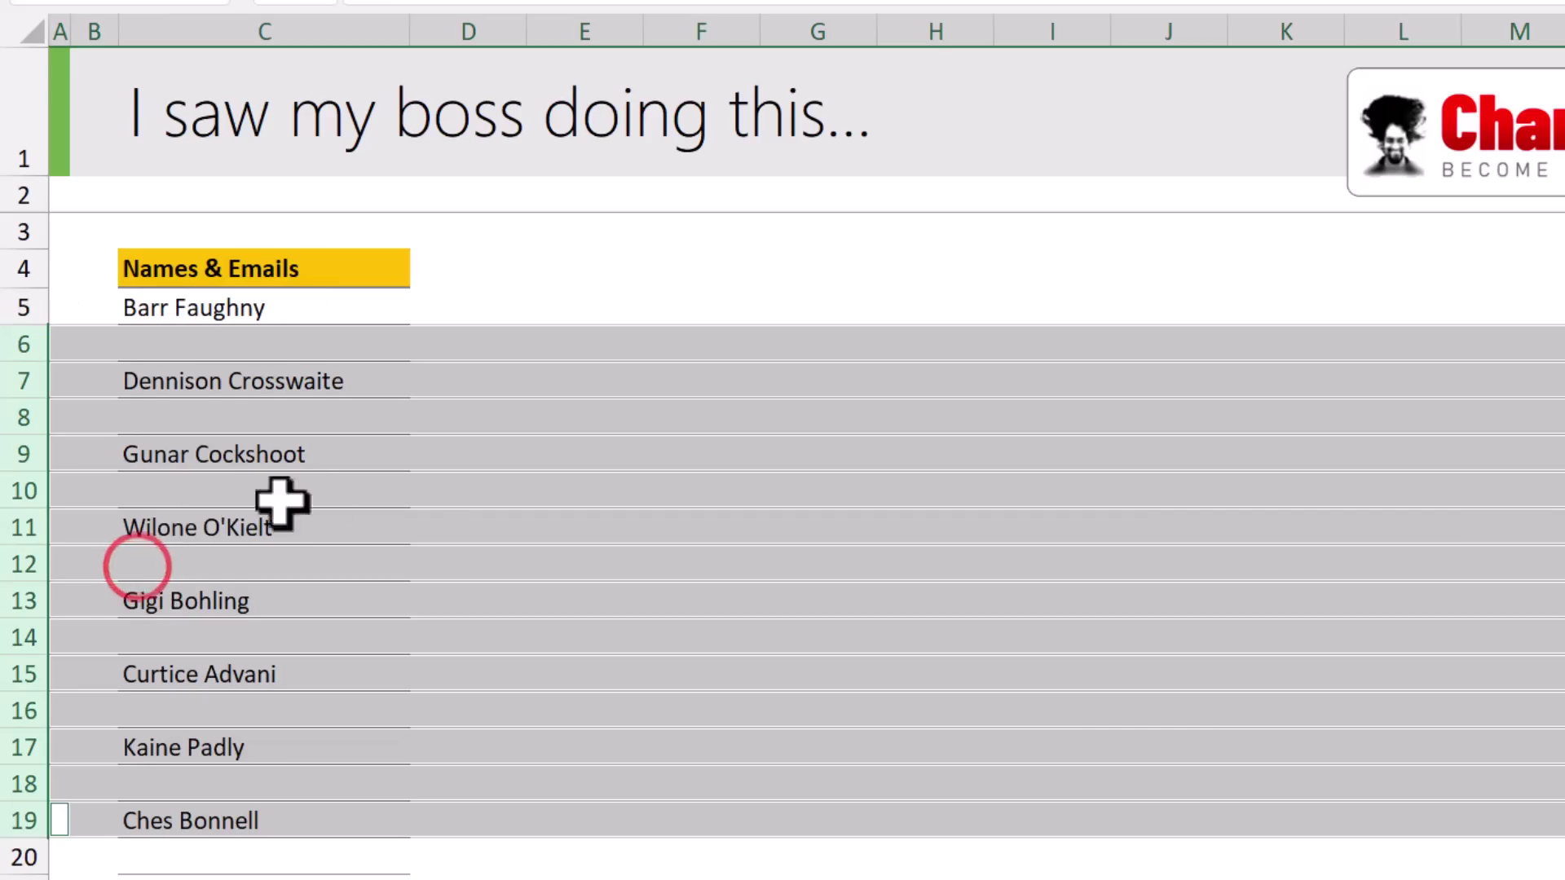
Manually enter tracking numbers 1 to 5 in C60:C64
scroll(345, 507, "down", 4)
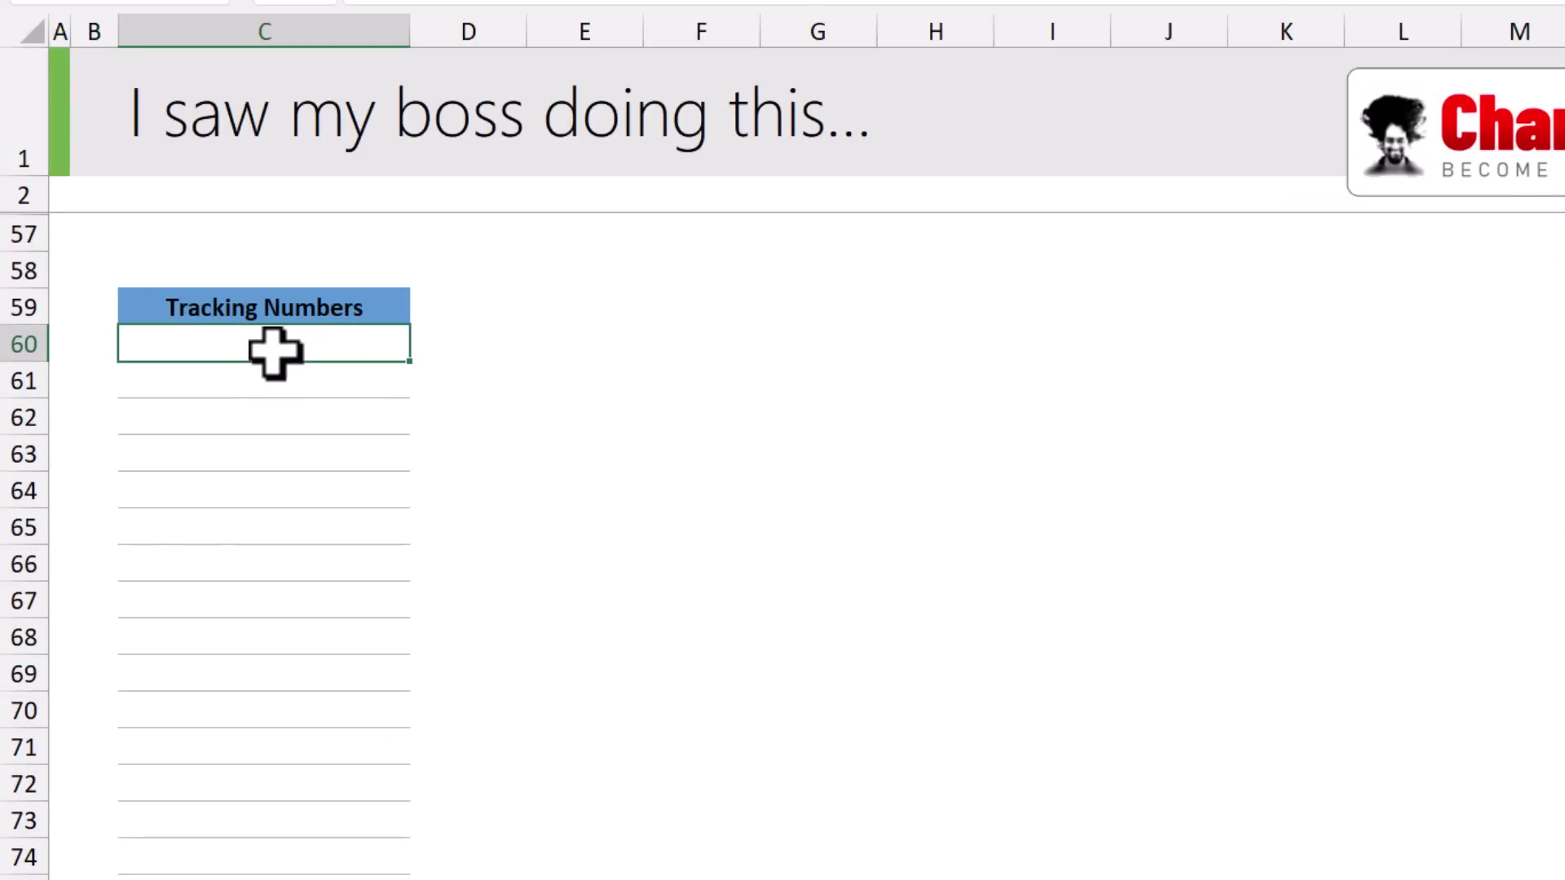
type("1")
key("Return")
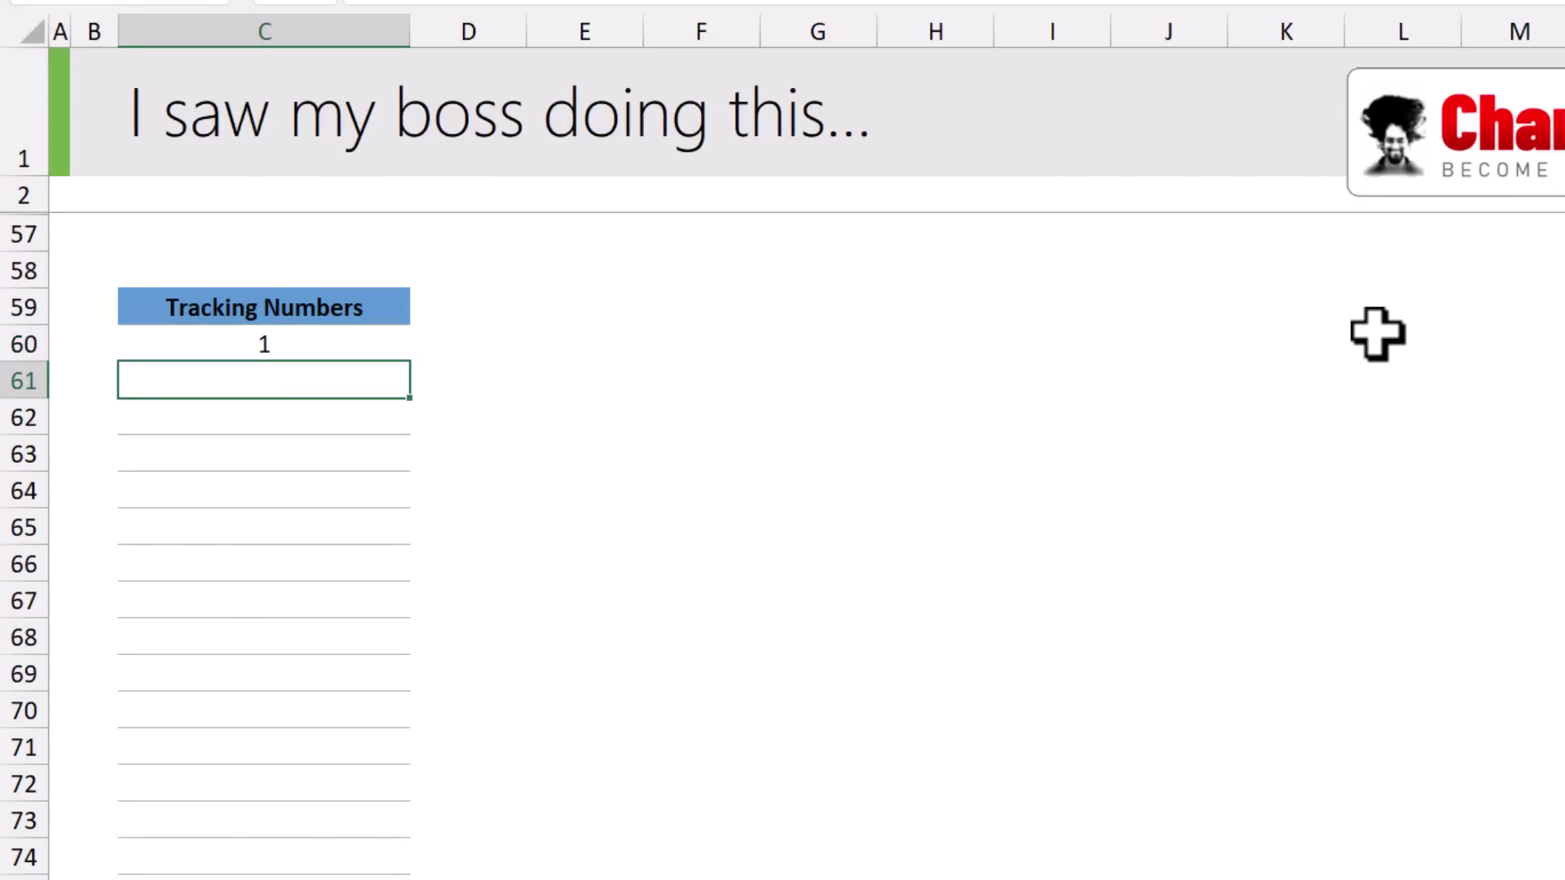
type("2")
key("Return")
type("3")
key("Return")
type("4")
key("Return")
type("5")
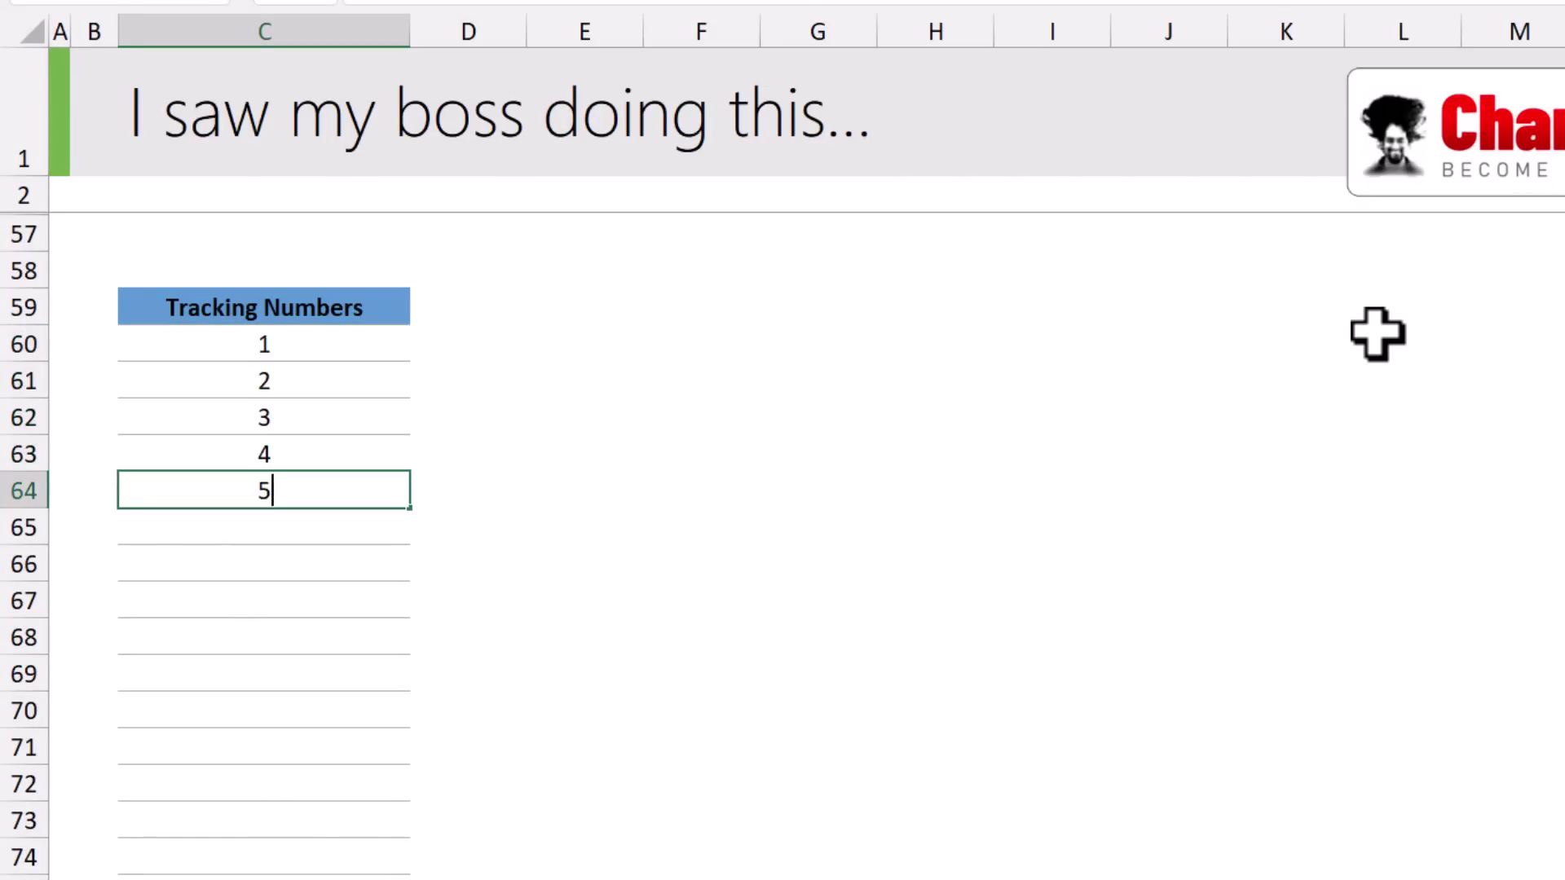
key("Return")
Clear C60:C64 and enter =SEQUENCE(100) in C60 to spill numbers 1 to 100
left_click_drag(297, 350, 314, 500)
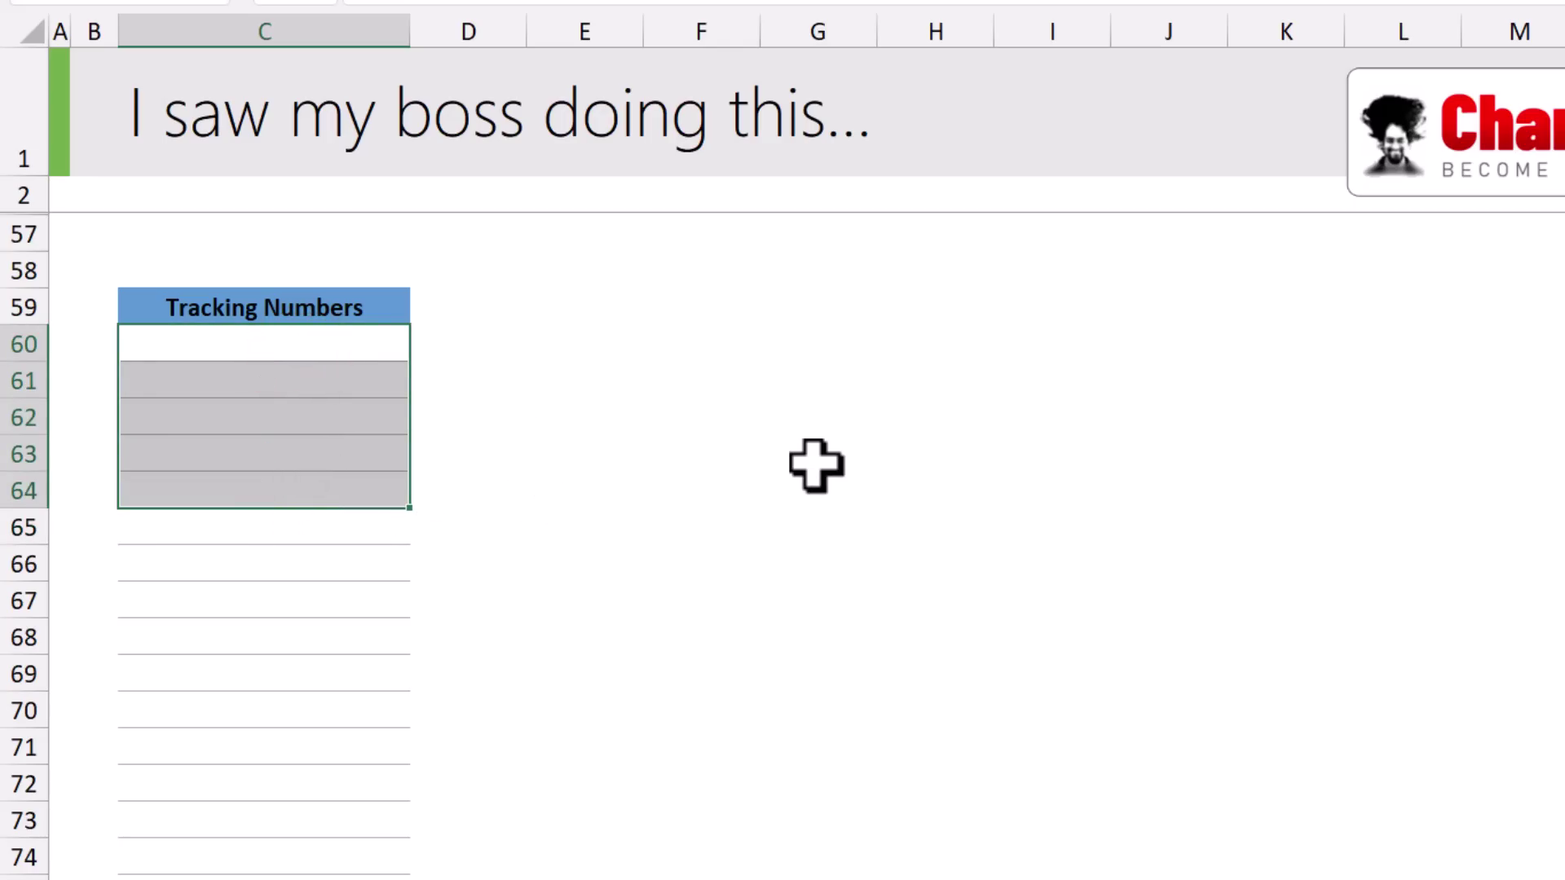
key("shift+BackSpace")
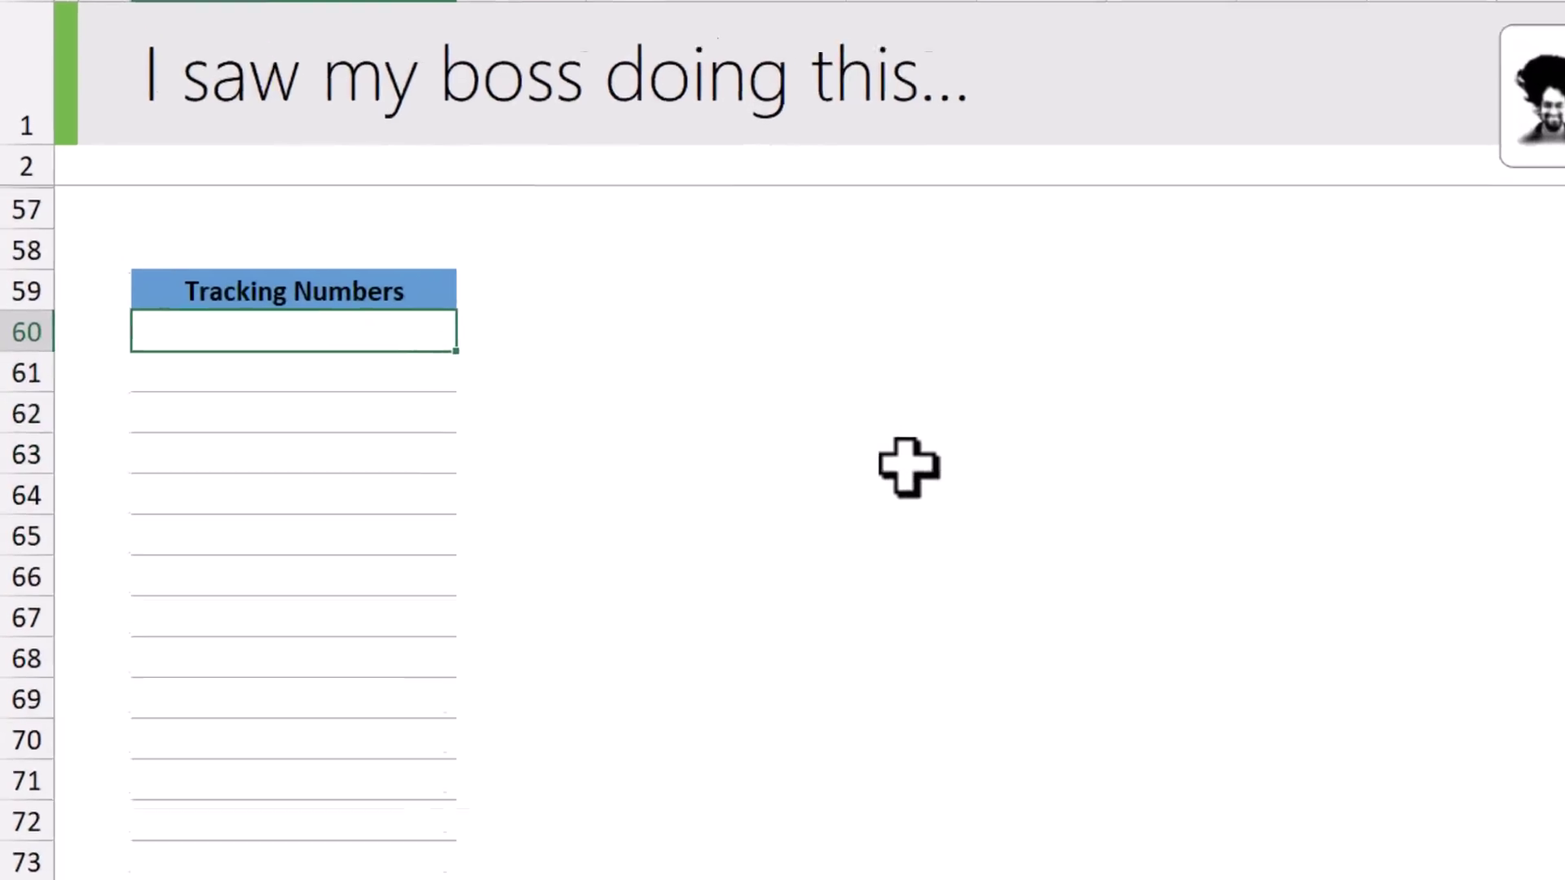
type("=se")
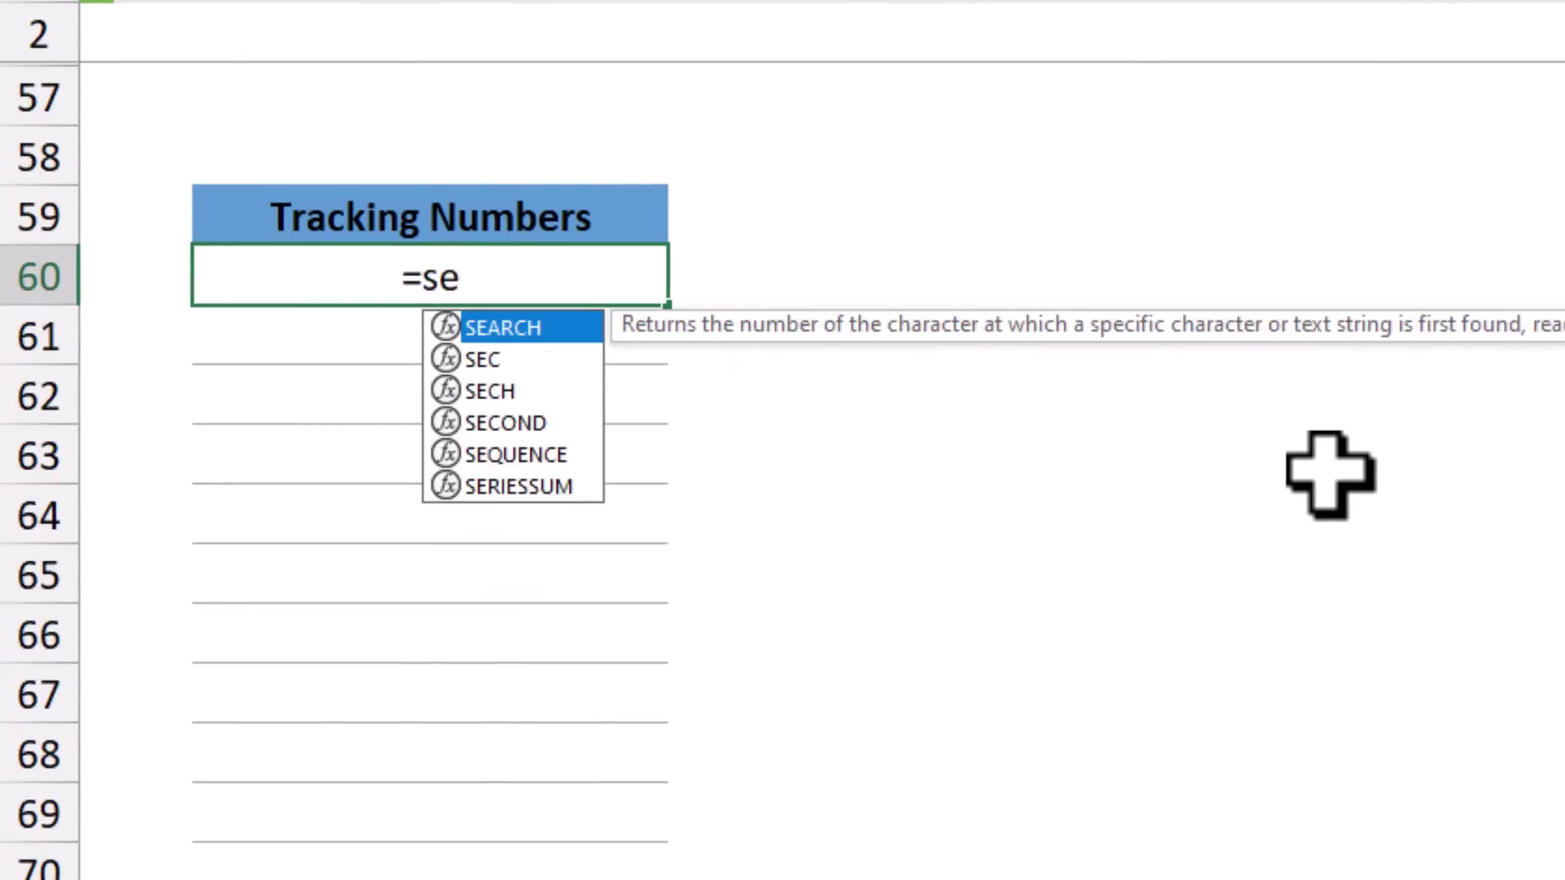
type("q")
key("Tab")
type("100")
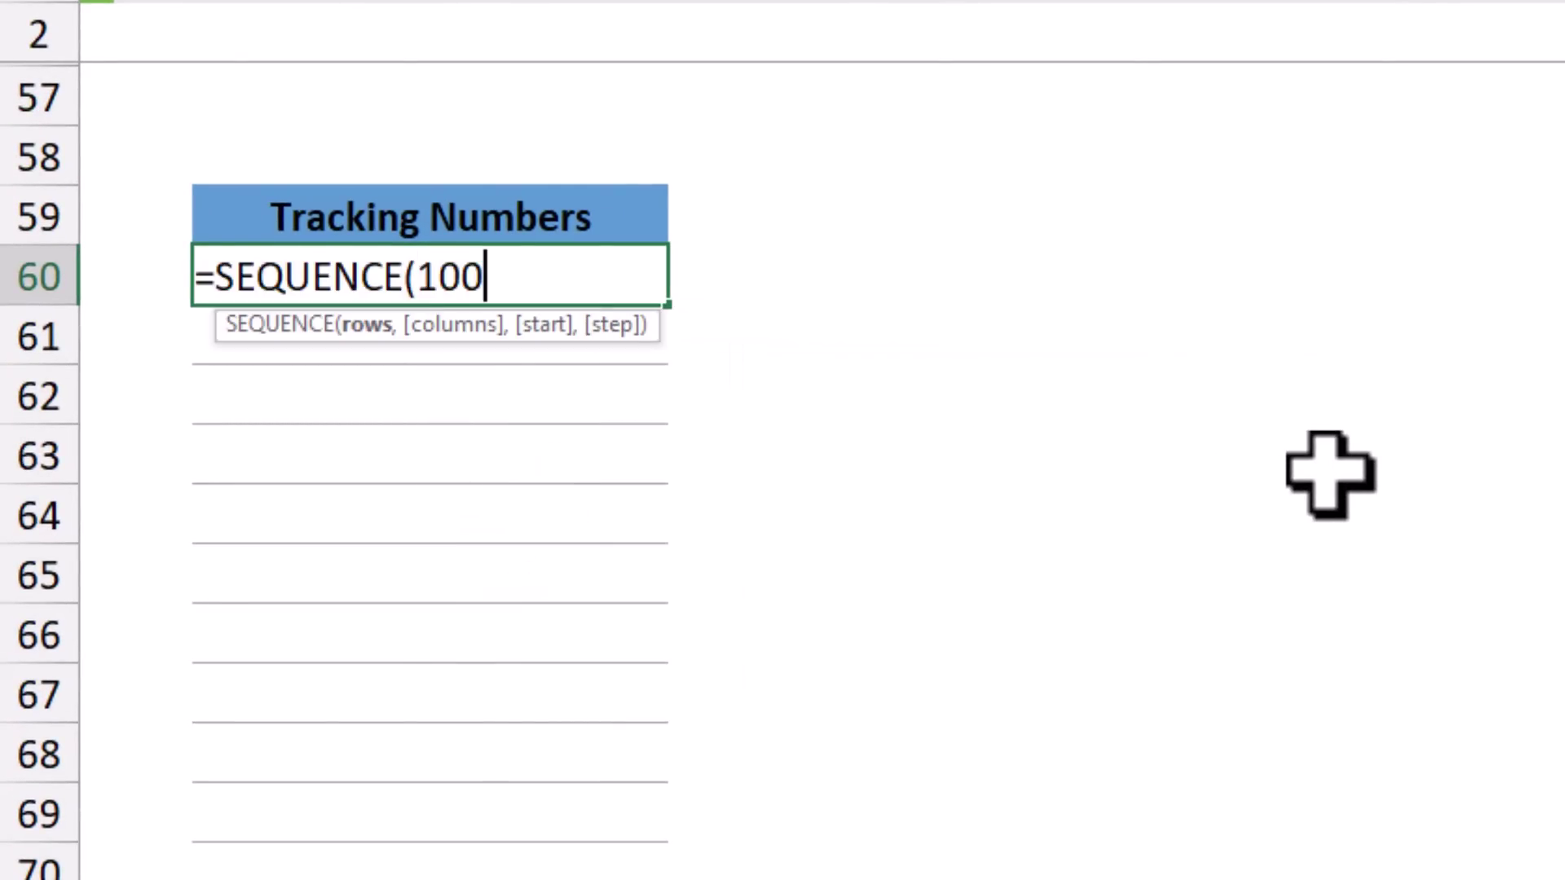
type(")")
key("Return")
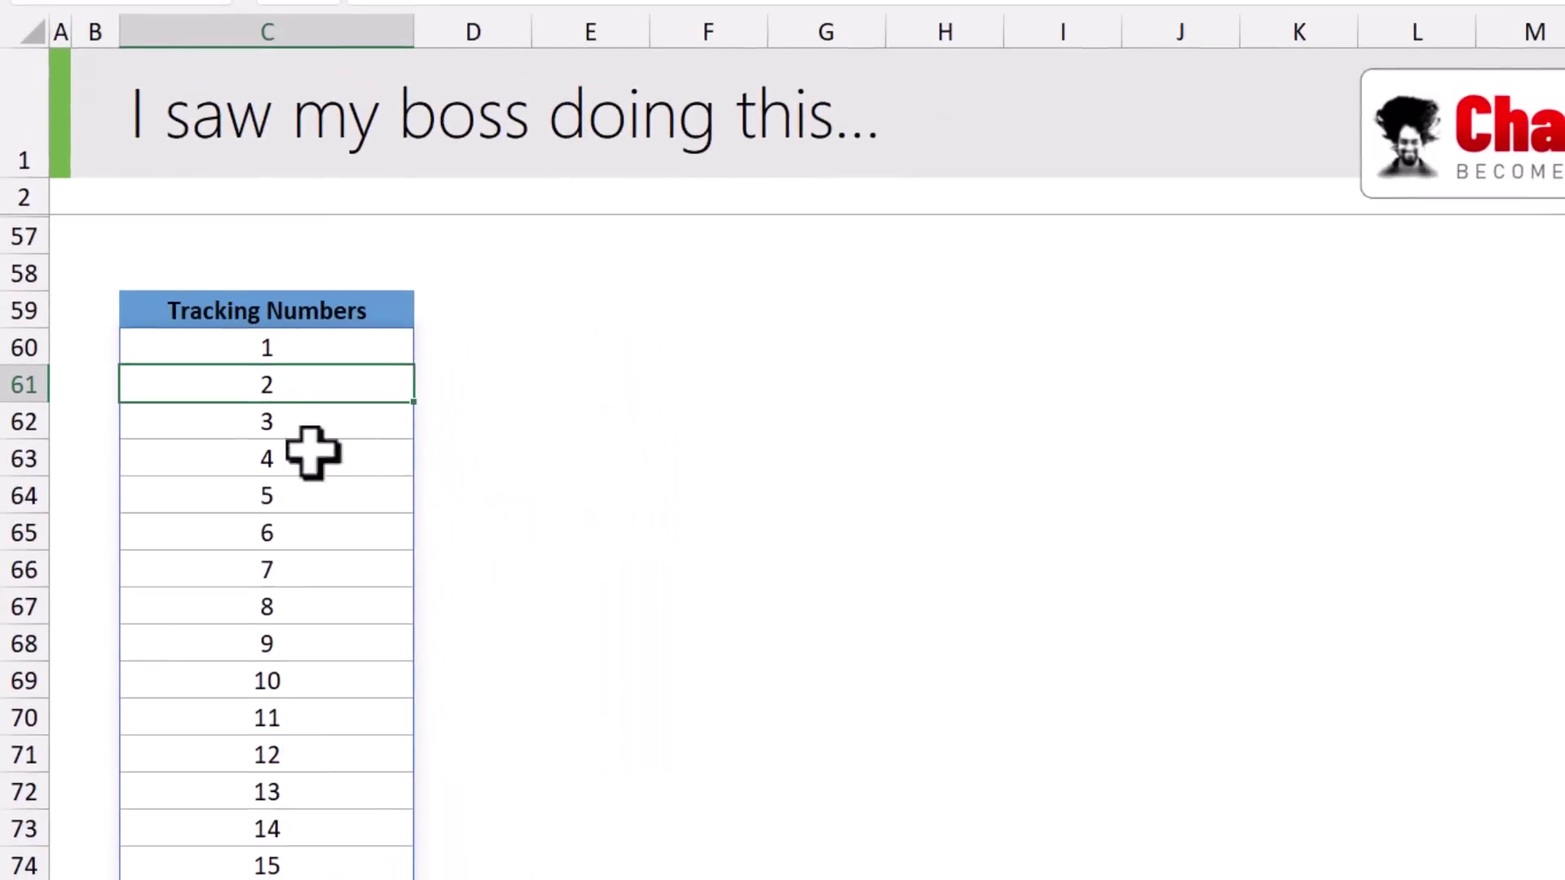
scroll(312, 453, "down", 11)
scroll(292, 455, "up", 3)
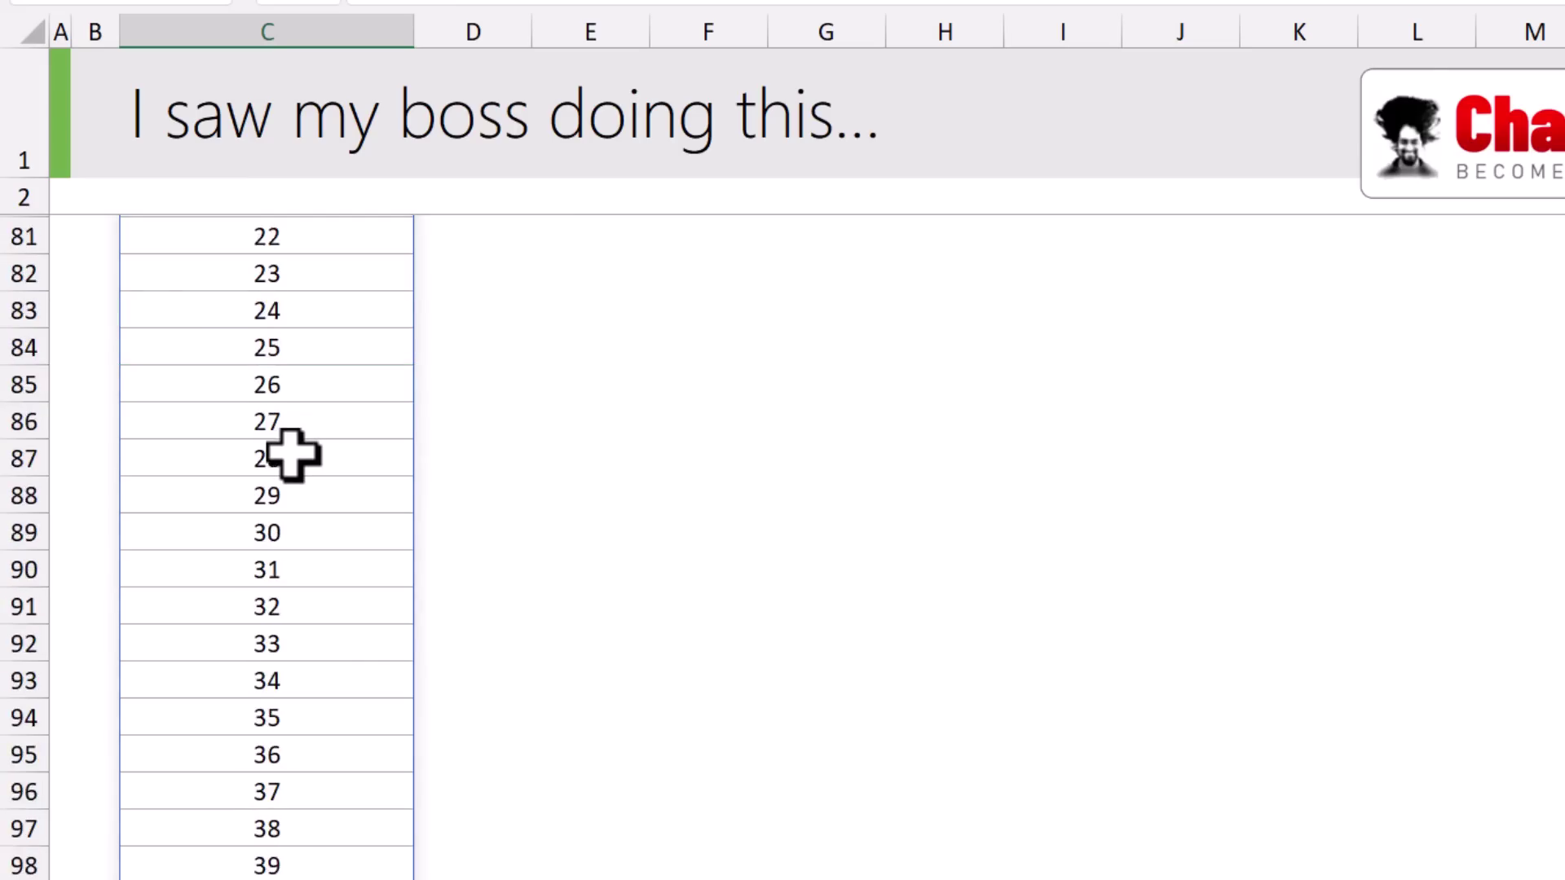
key("Up")
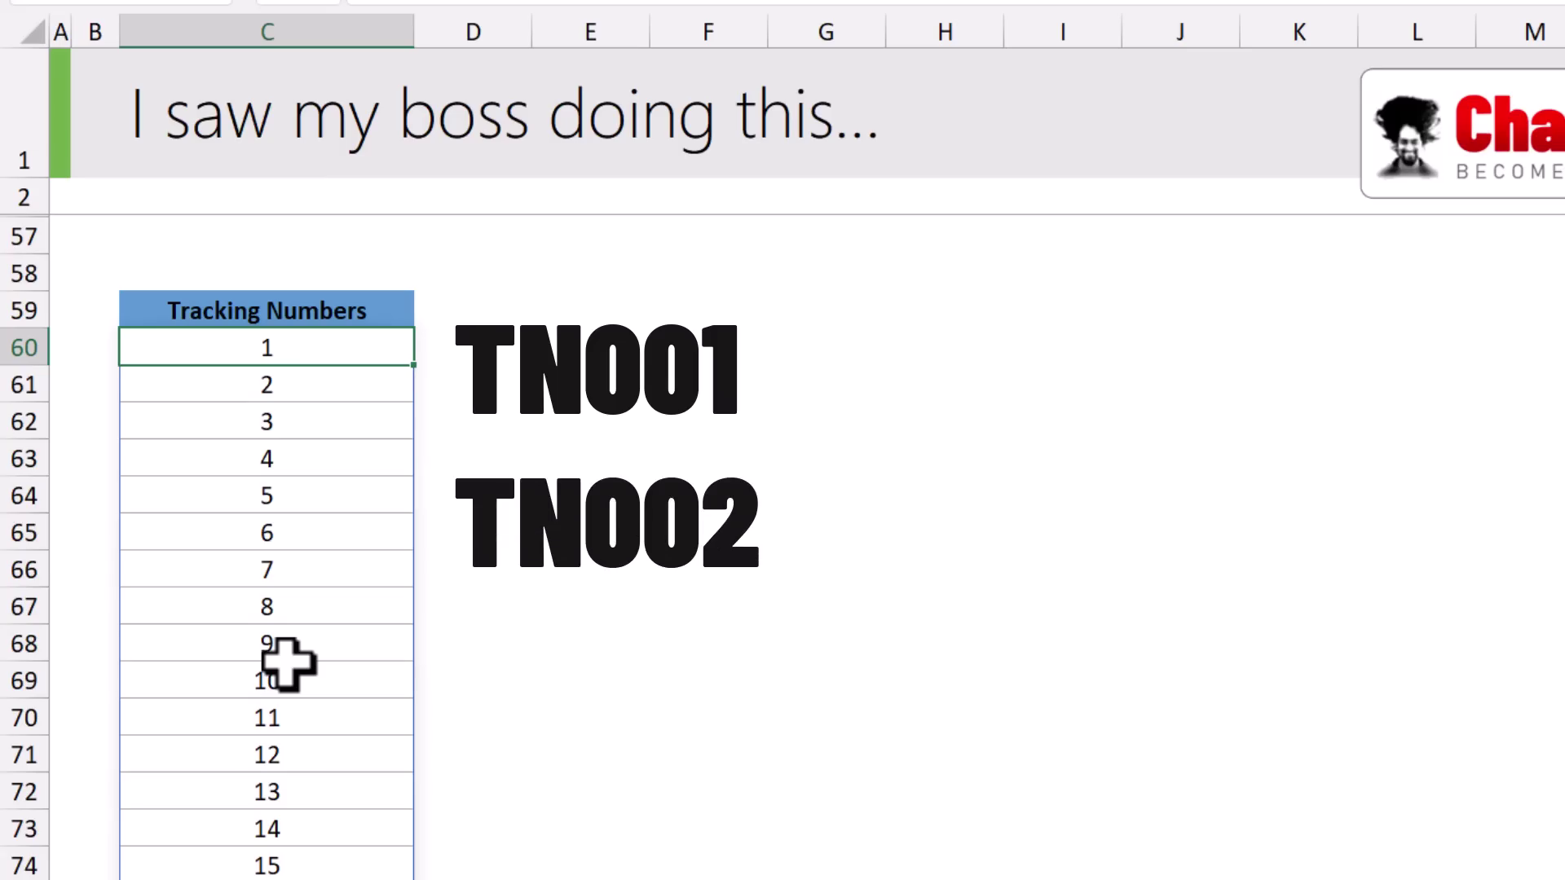
Change C60 to ="TN"&TEXT(SEQUENCE(100),"000") to produce codes TN001 to TN100
type("=\"TN\"&")
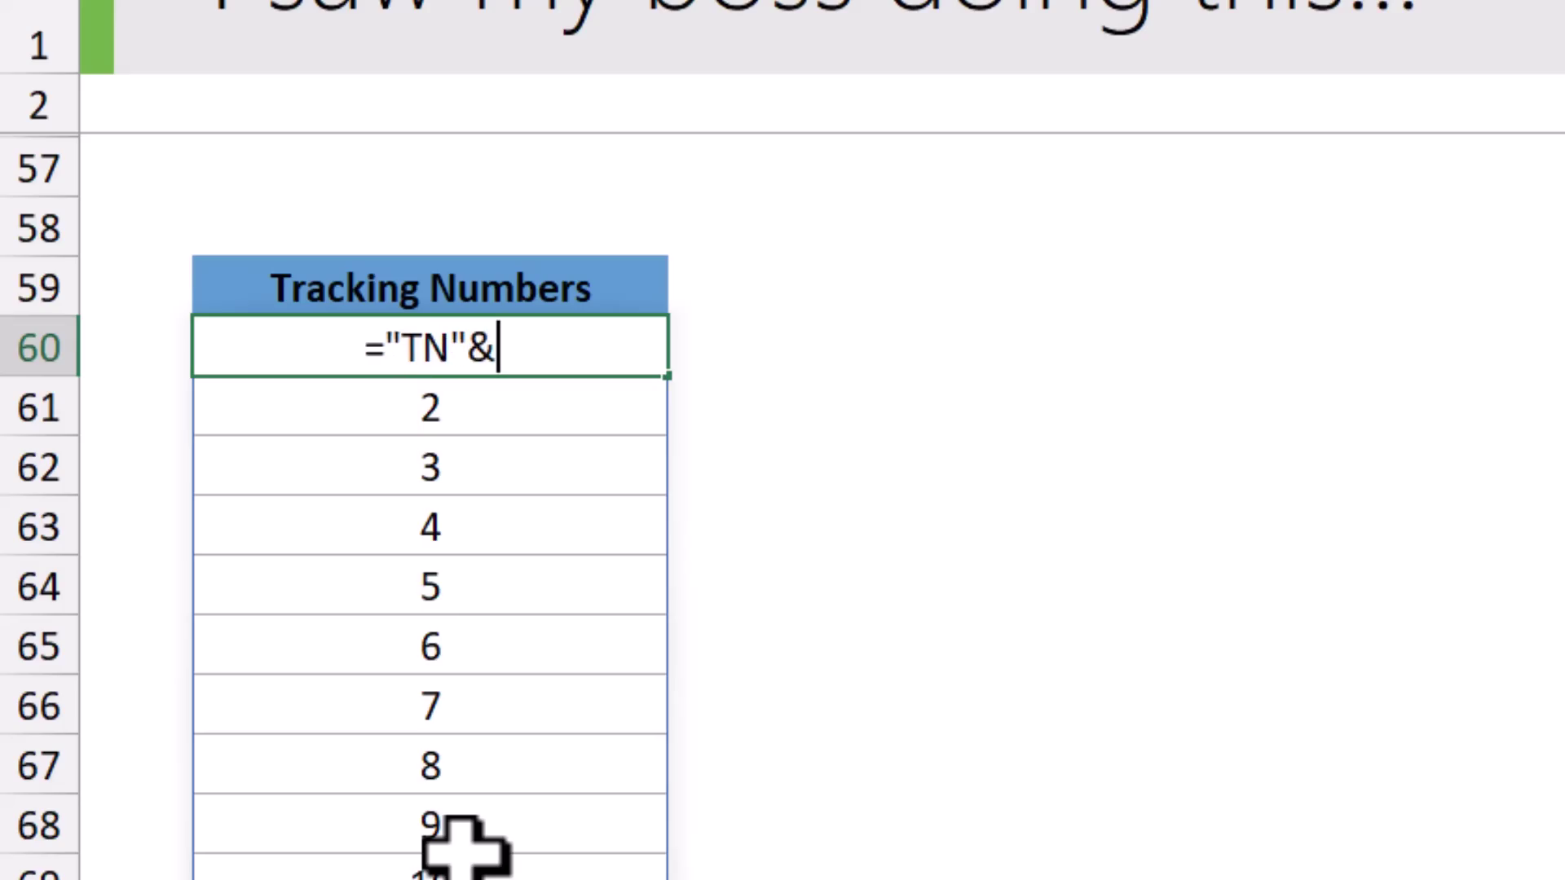
type("text")
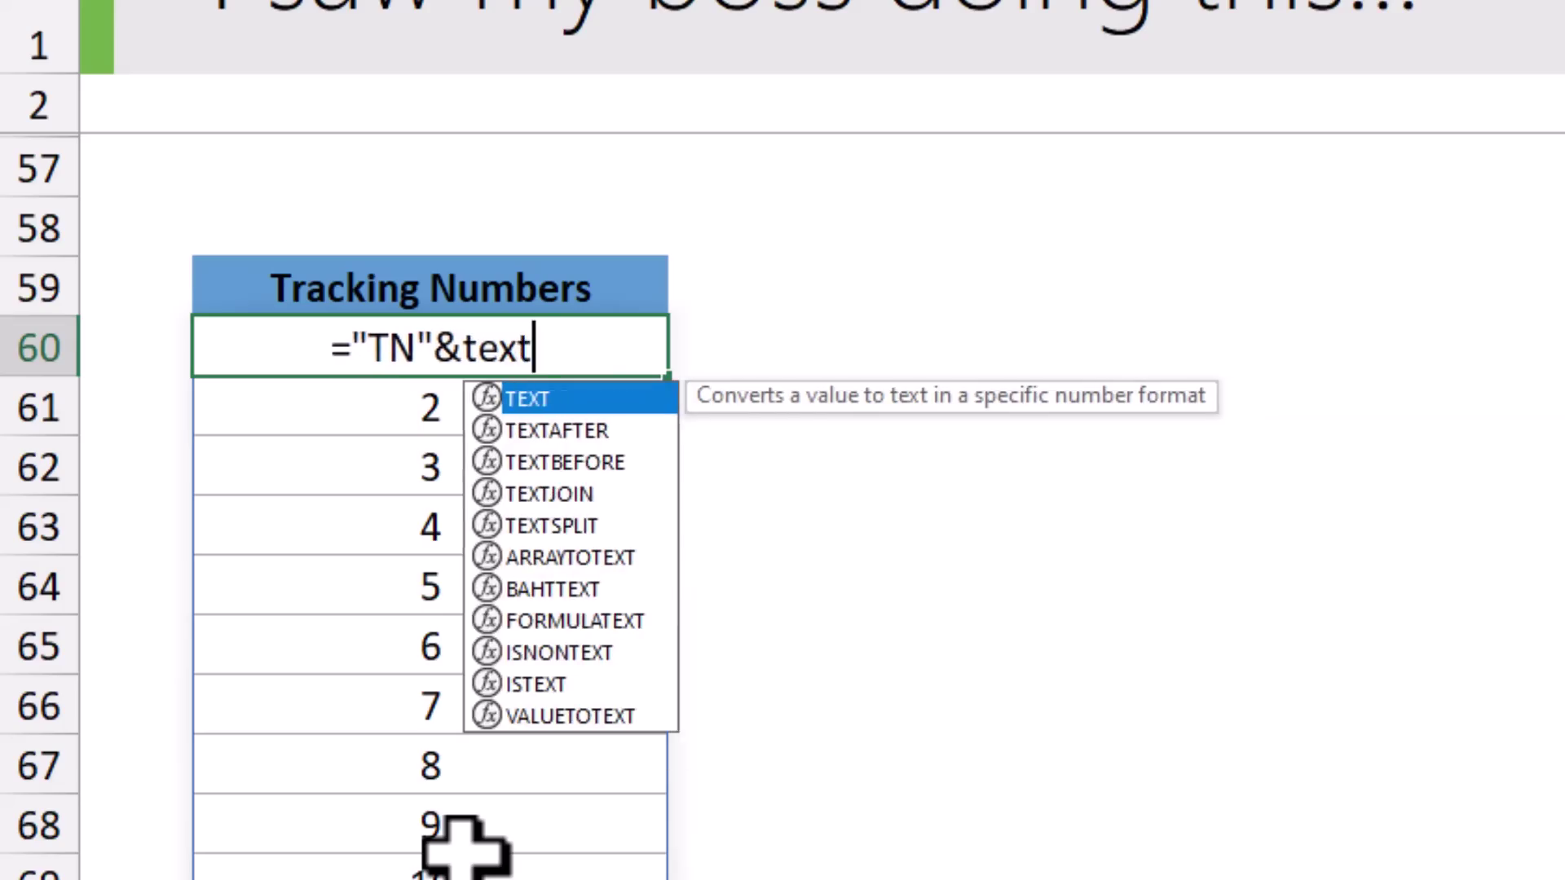
key("Tab")
type("r")
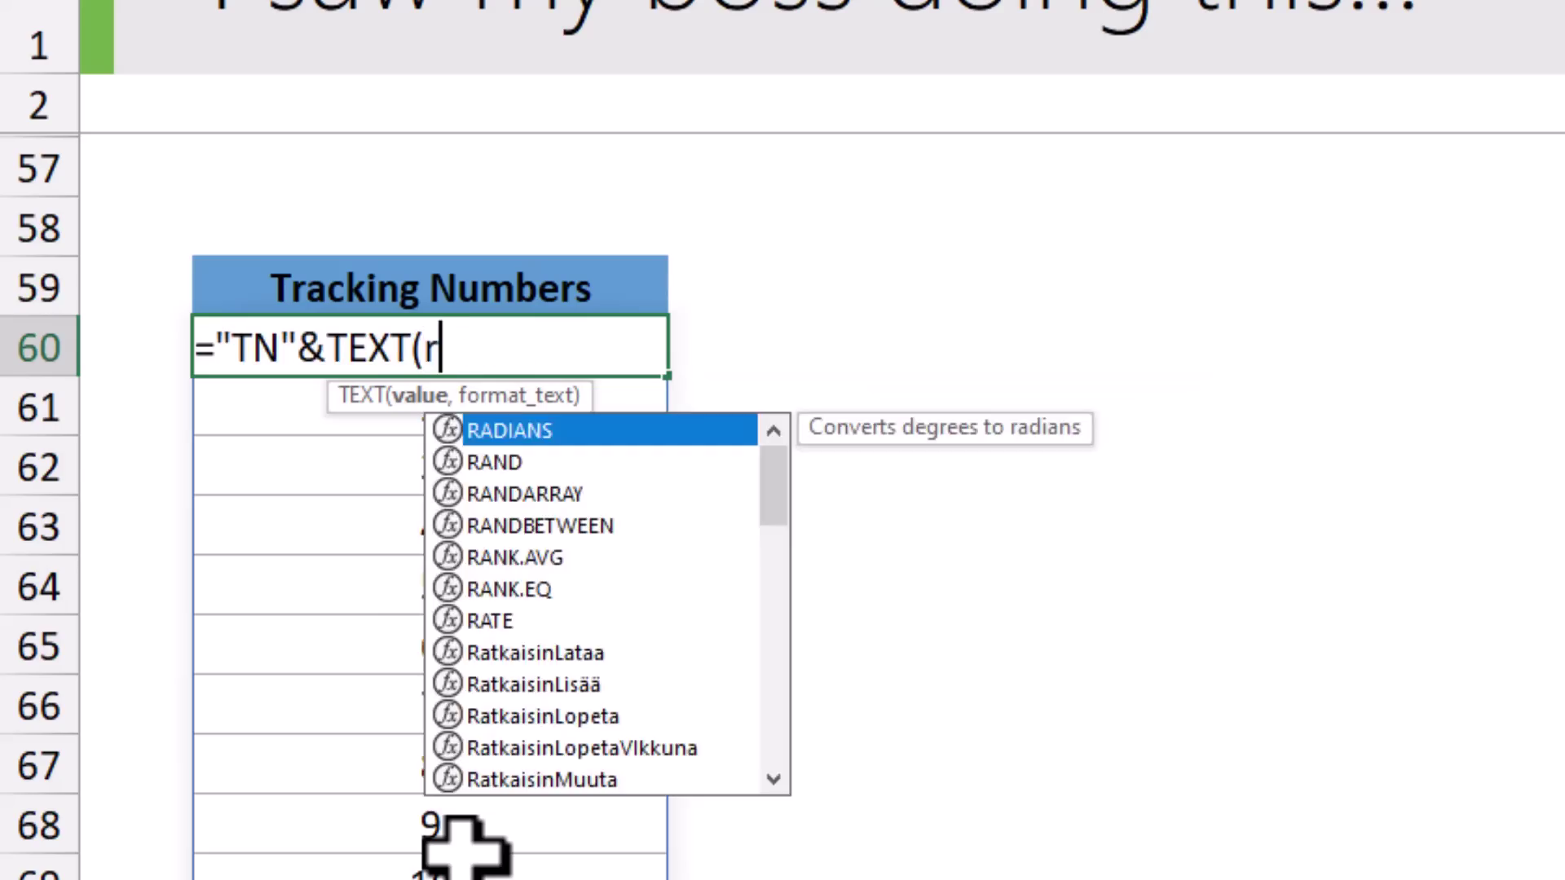
key("BackSpace")
type("sew")
type("q")
key("Tab")
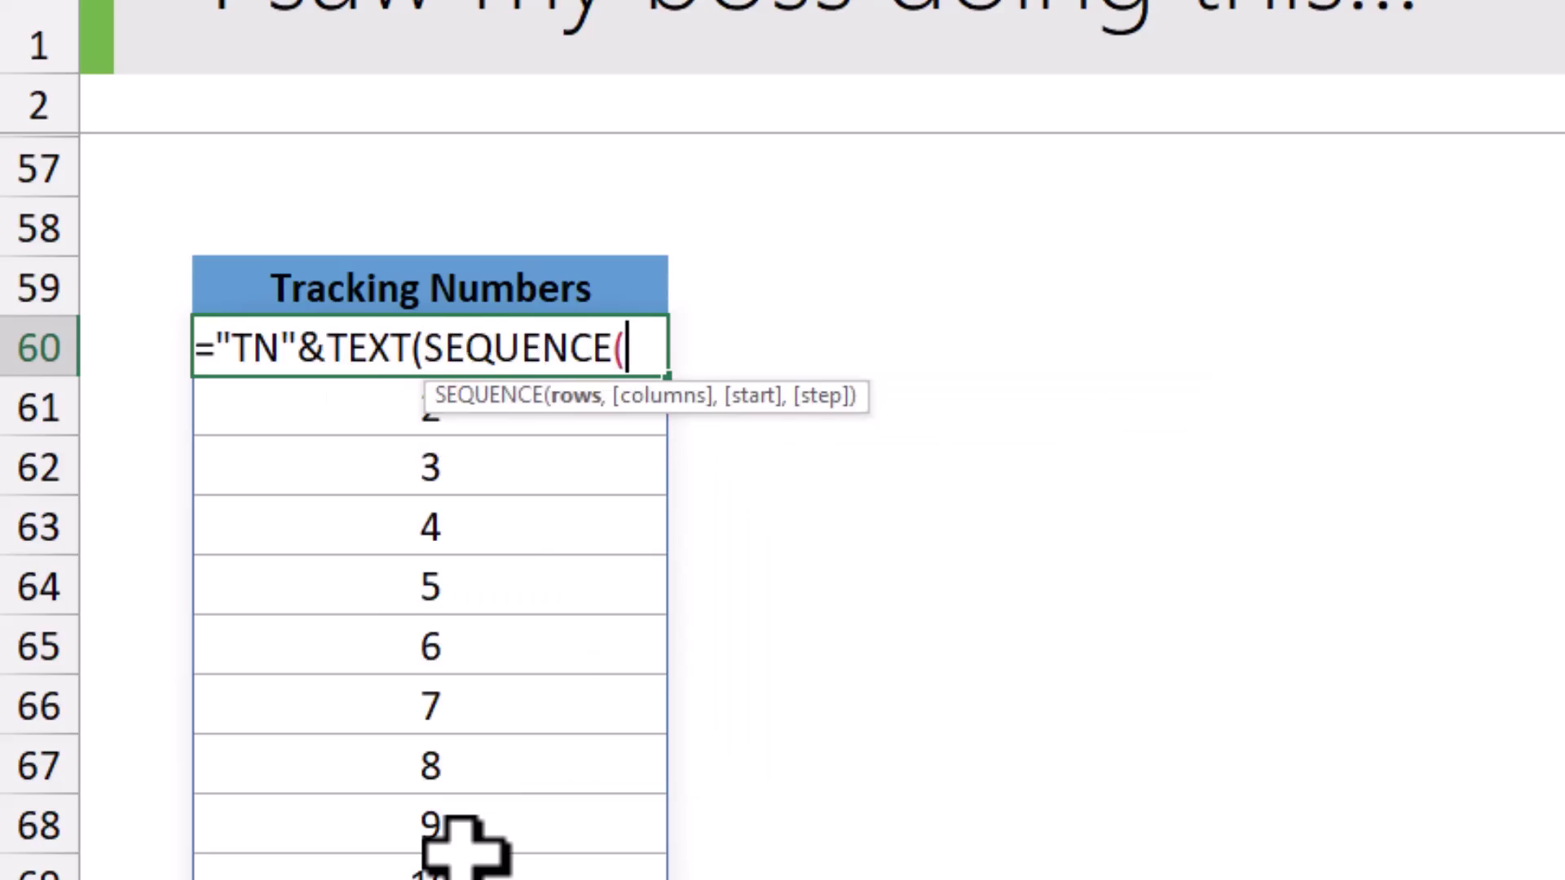
type("100),\"000")
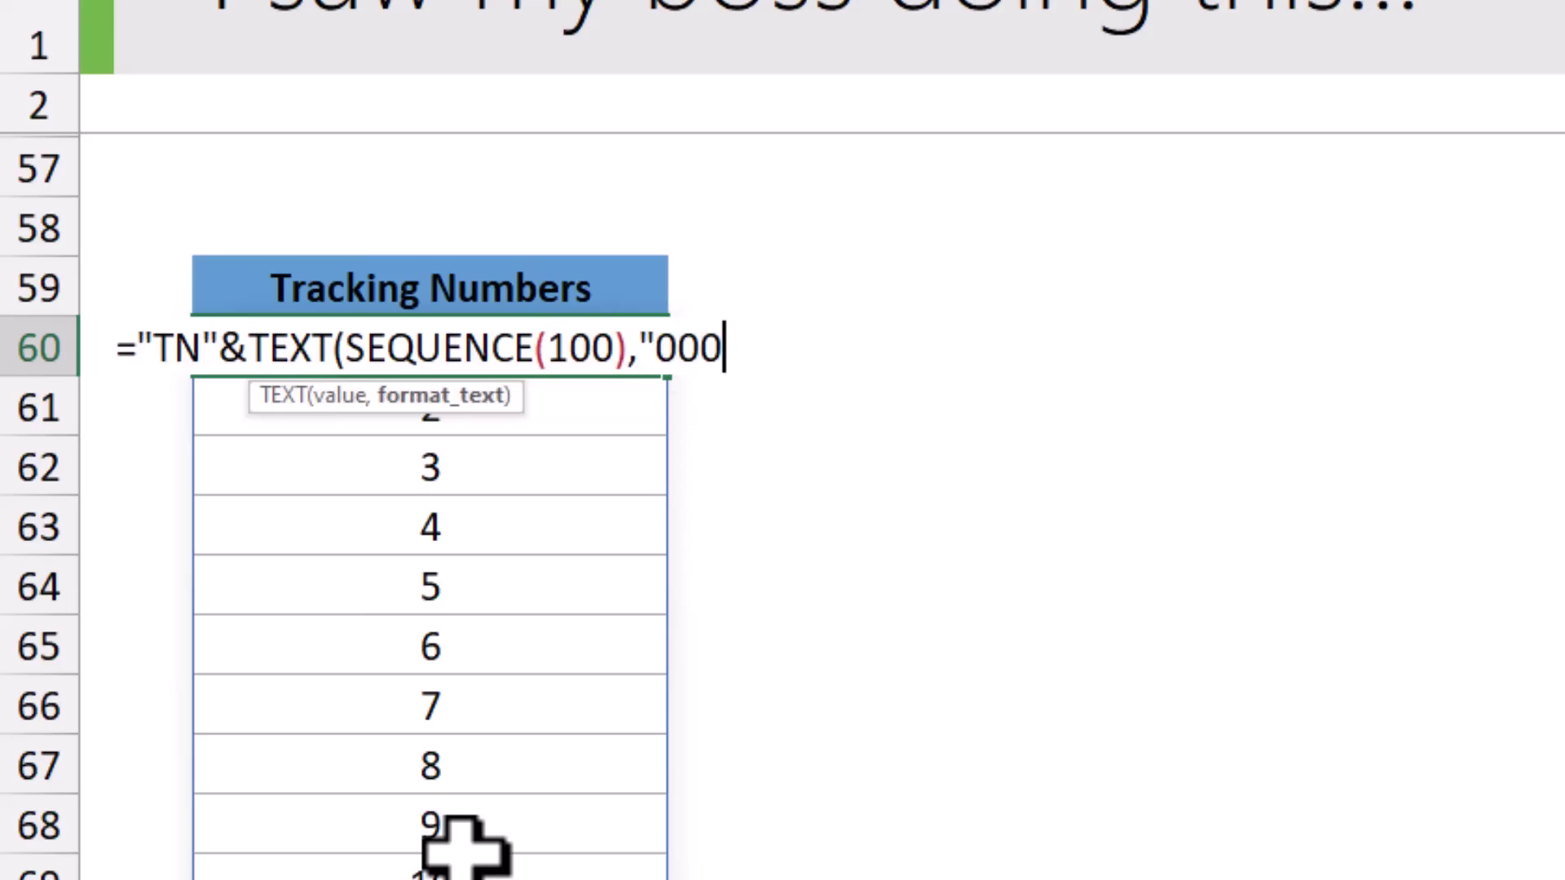
type("\")")
key("Return")
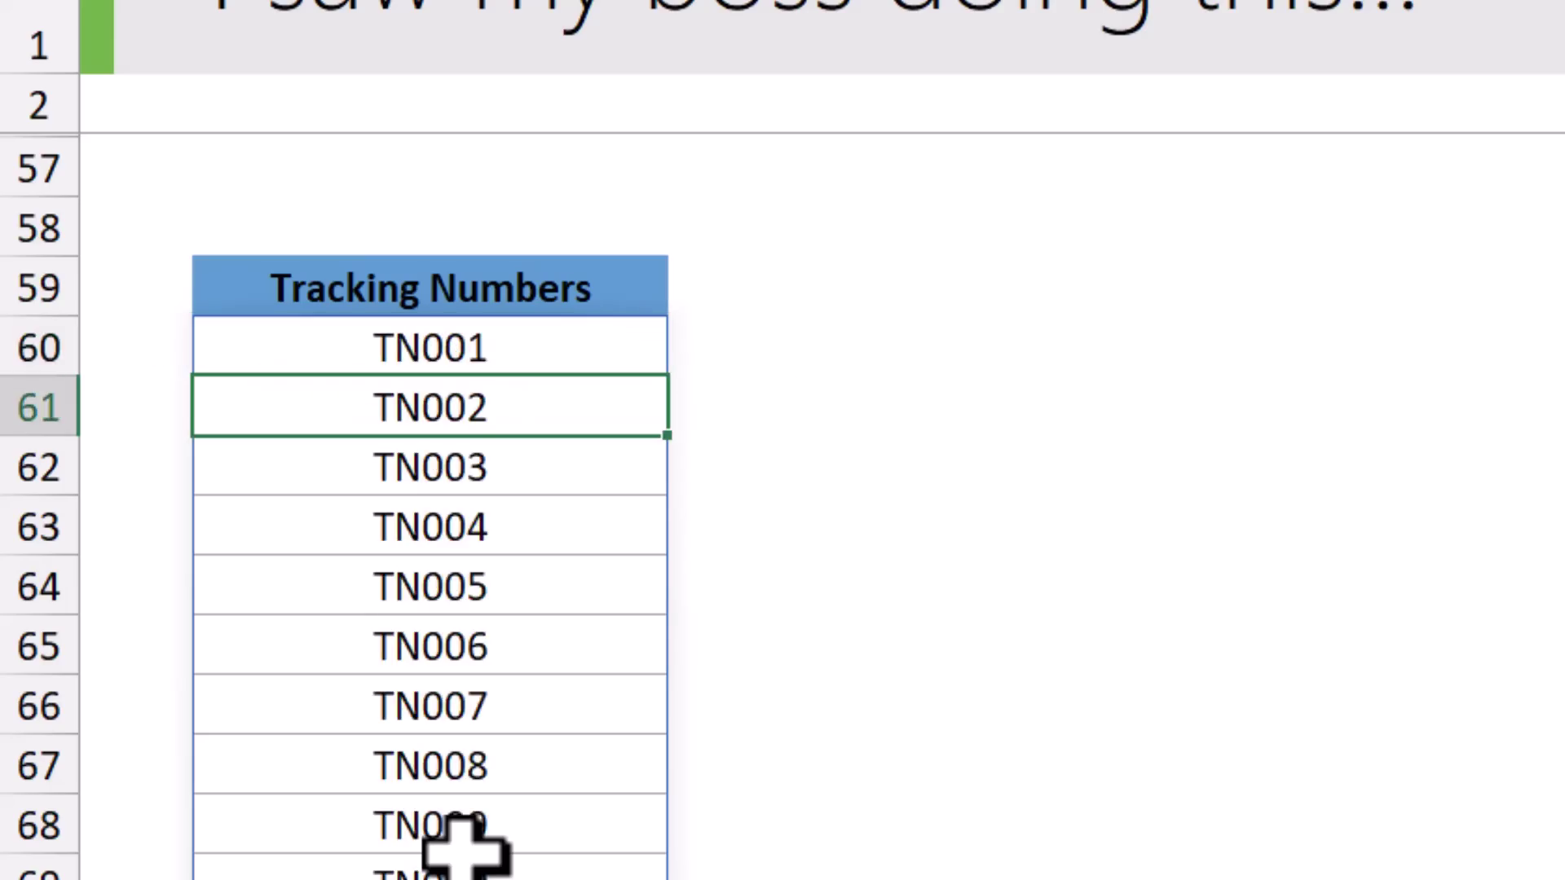
Scroll down the list and select the last code, TN100
scroll(464, 616, "down", 5)
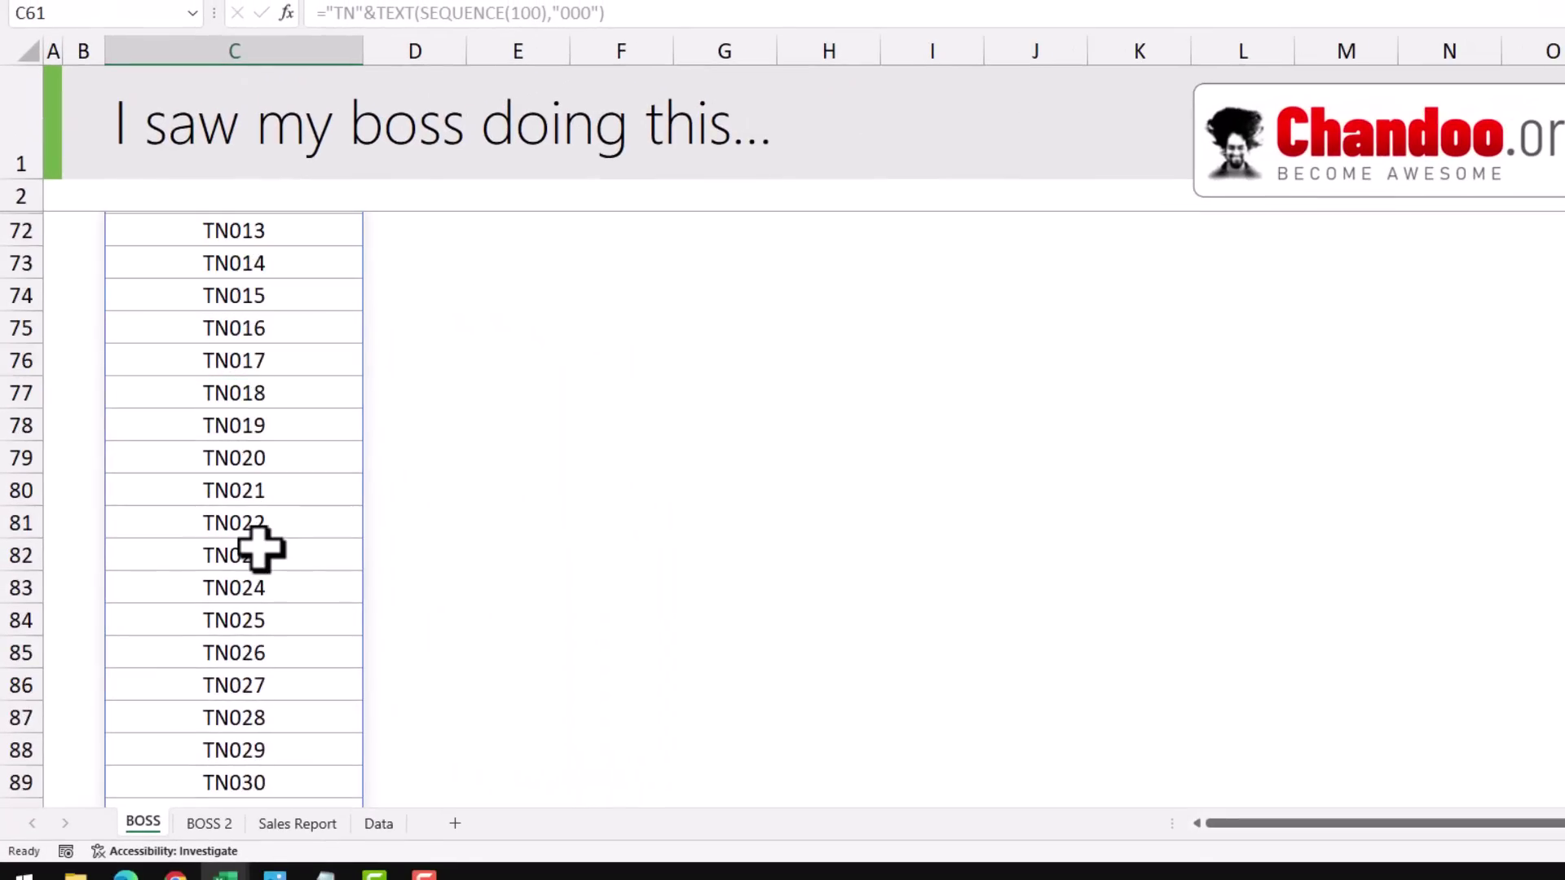
scroll(260, 550, "down", 18)
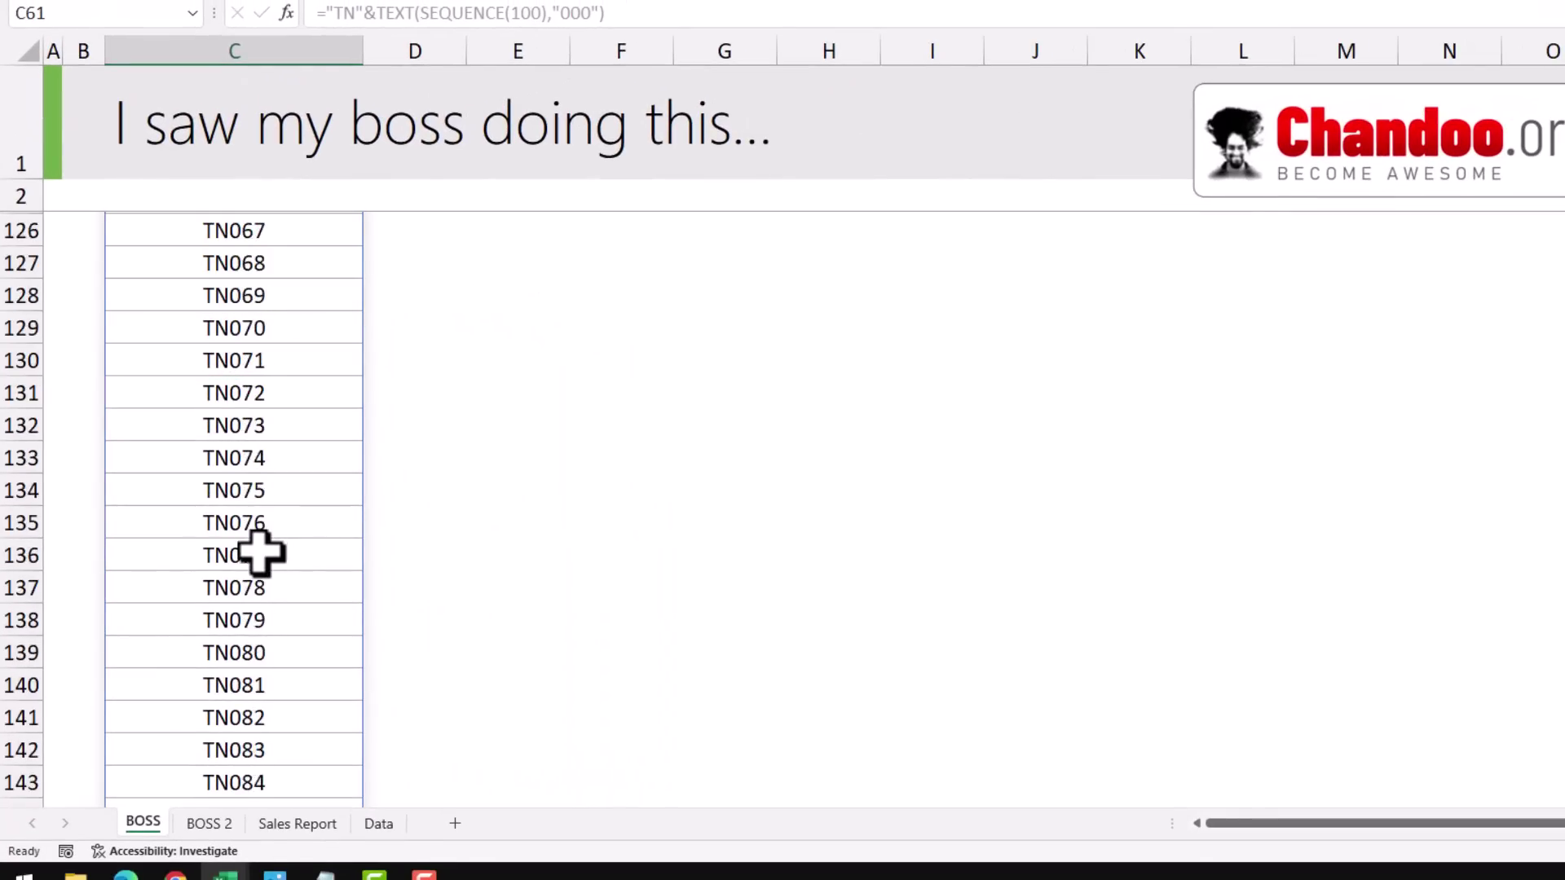
scroll(260, 550, "down", 8)
left_click(279, 524)
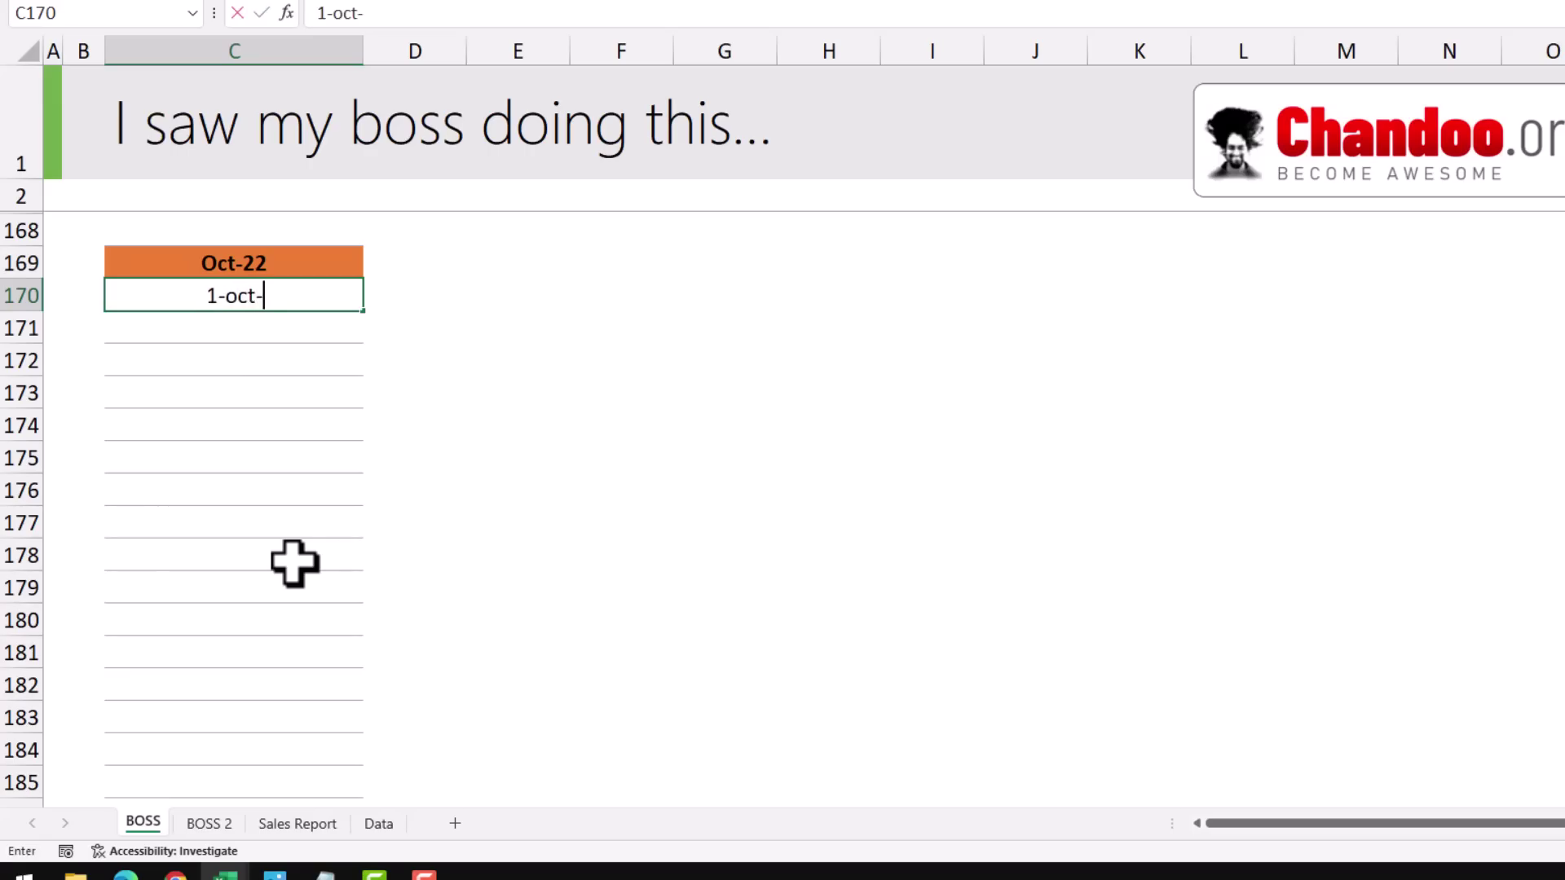
Enter 1-Oct-22 in C170, fill dates down to 12-Oct-22, then undo the fill
key("Return")
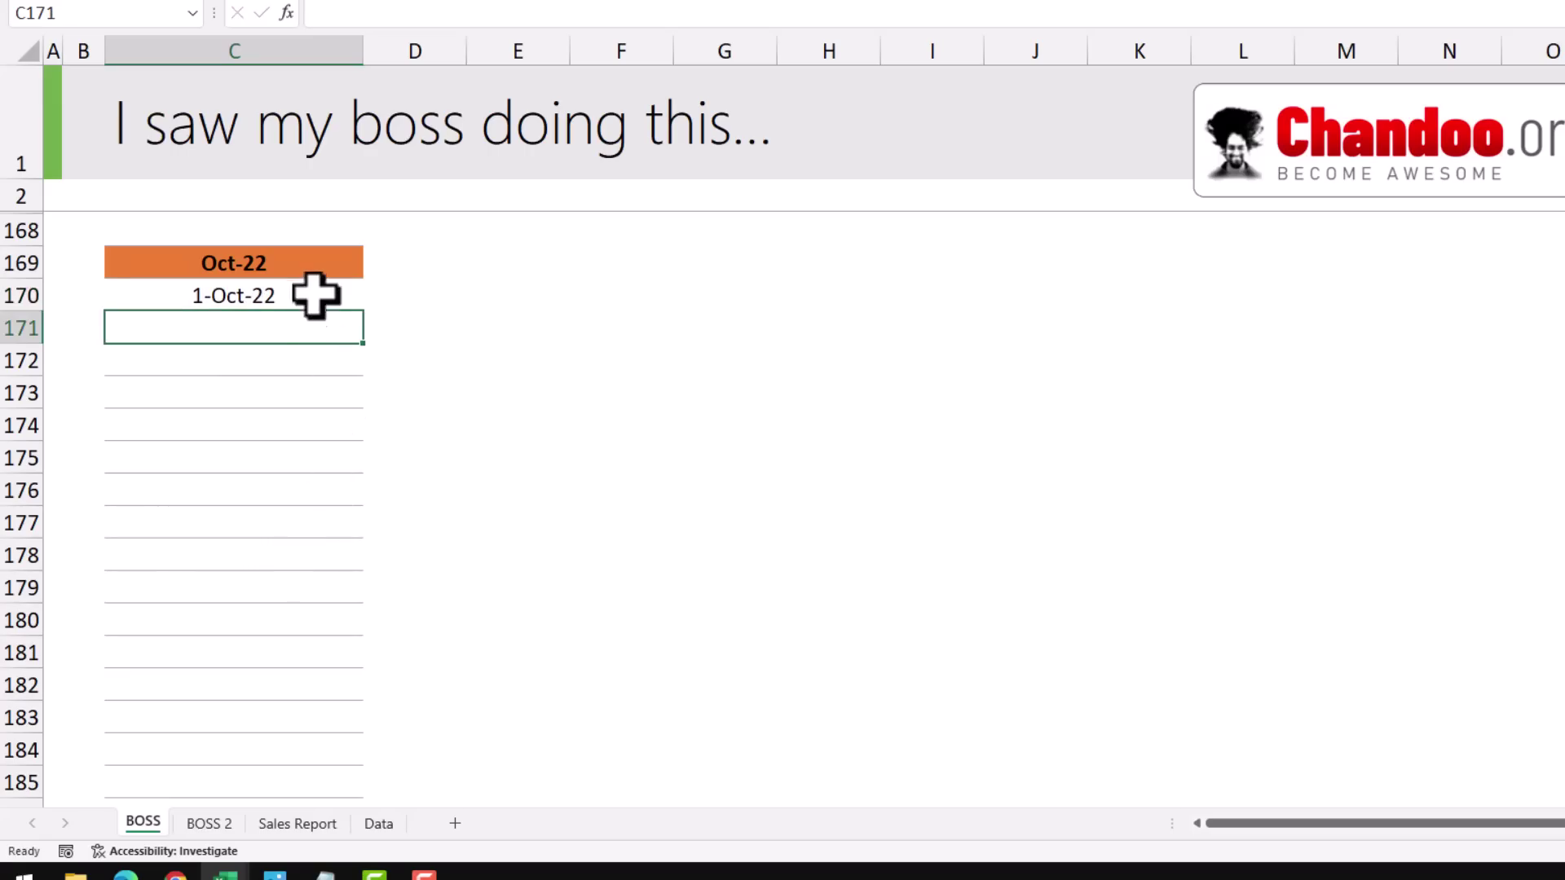
left_click(318, 293)
left_click_drag(360, 306, 357, 655)
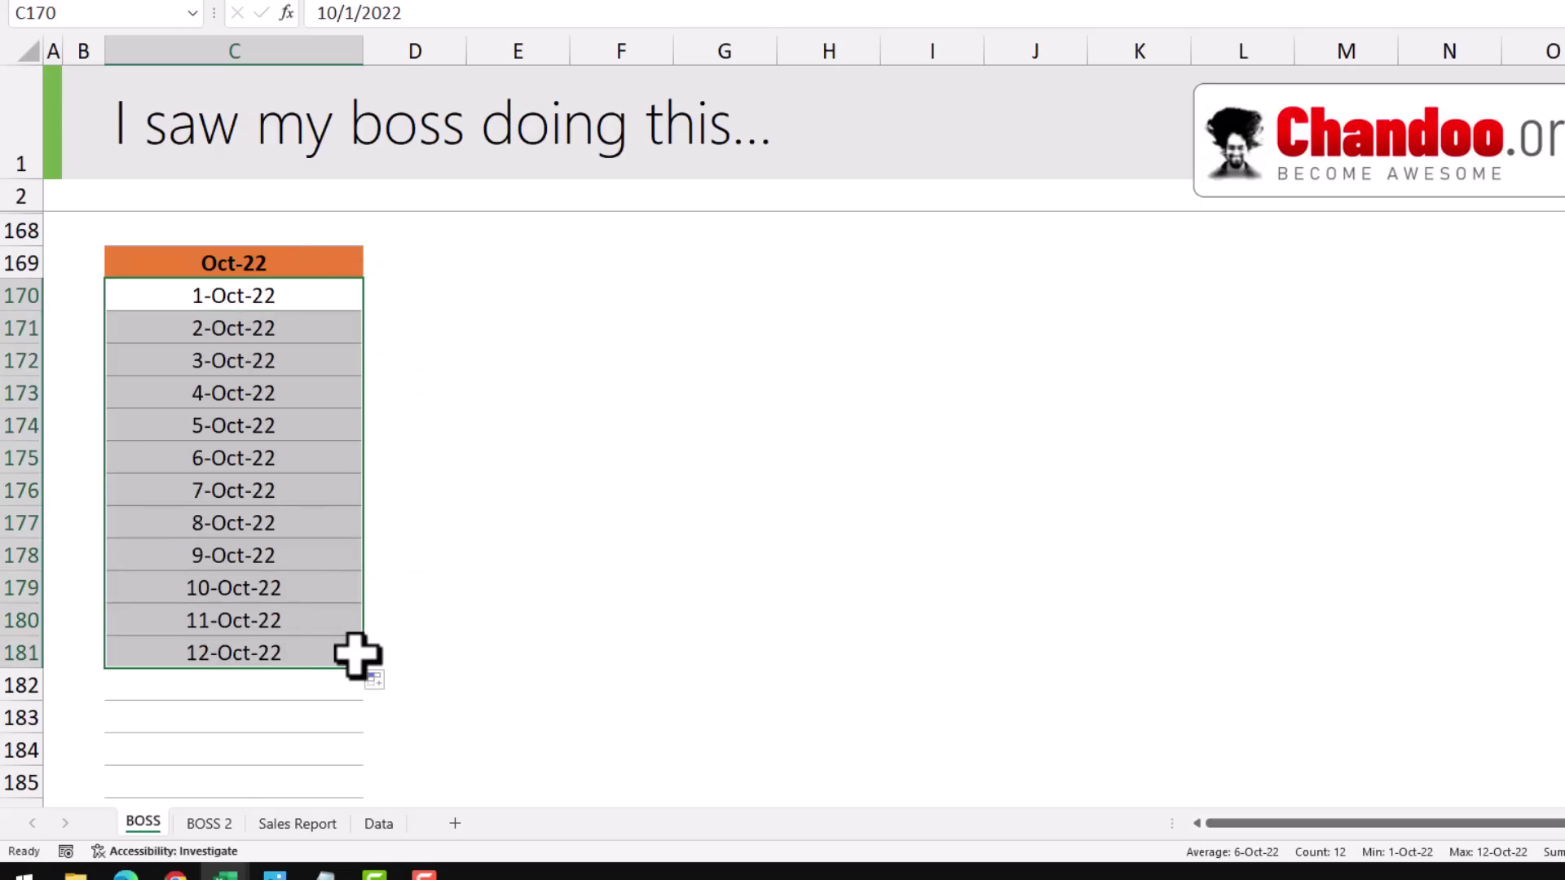
key("ctrl+z")
Enter =SEQUENCE(31,,"1-oct-2022") in C170 so 31 October dates spill down
type("=")
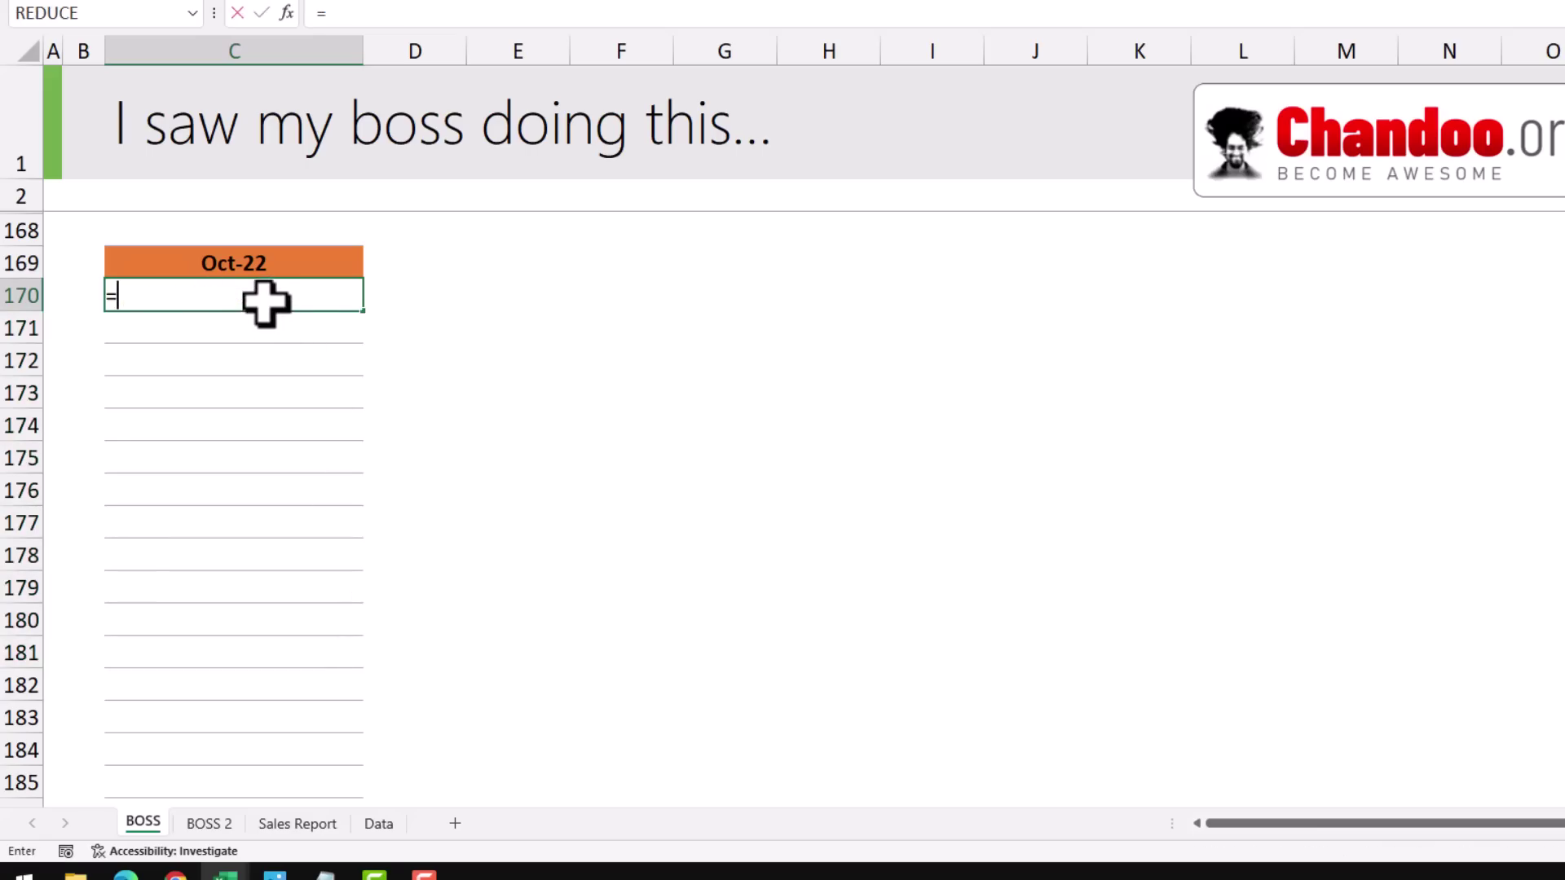
type("seq")
key("Tab")
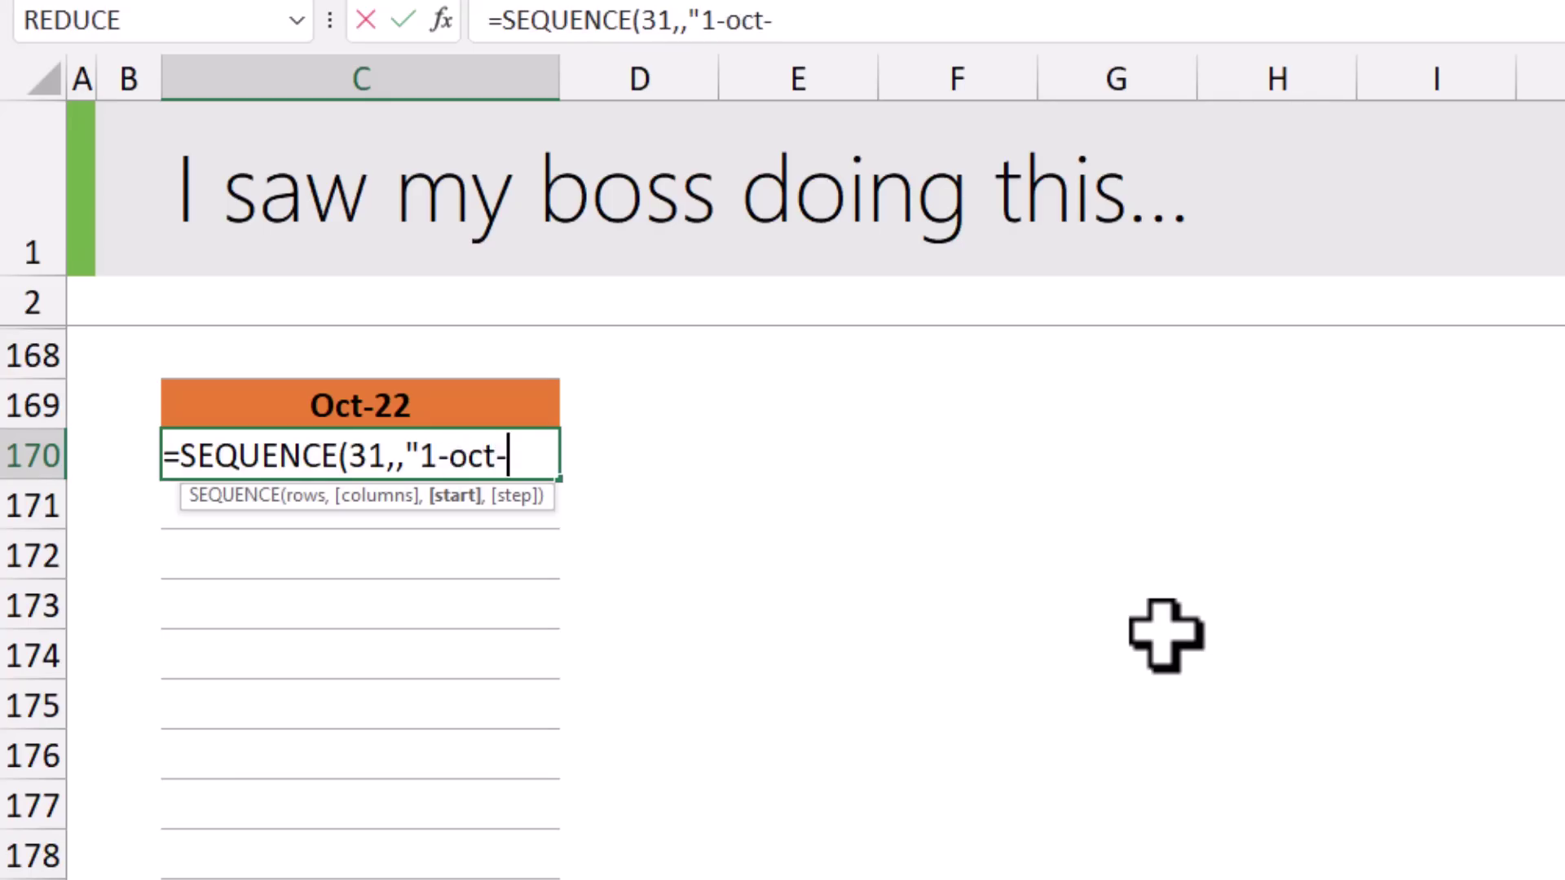
type("22\")")
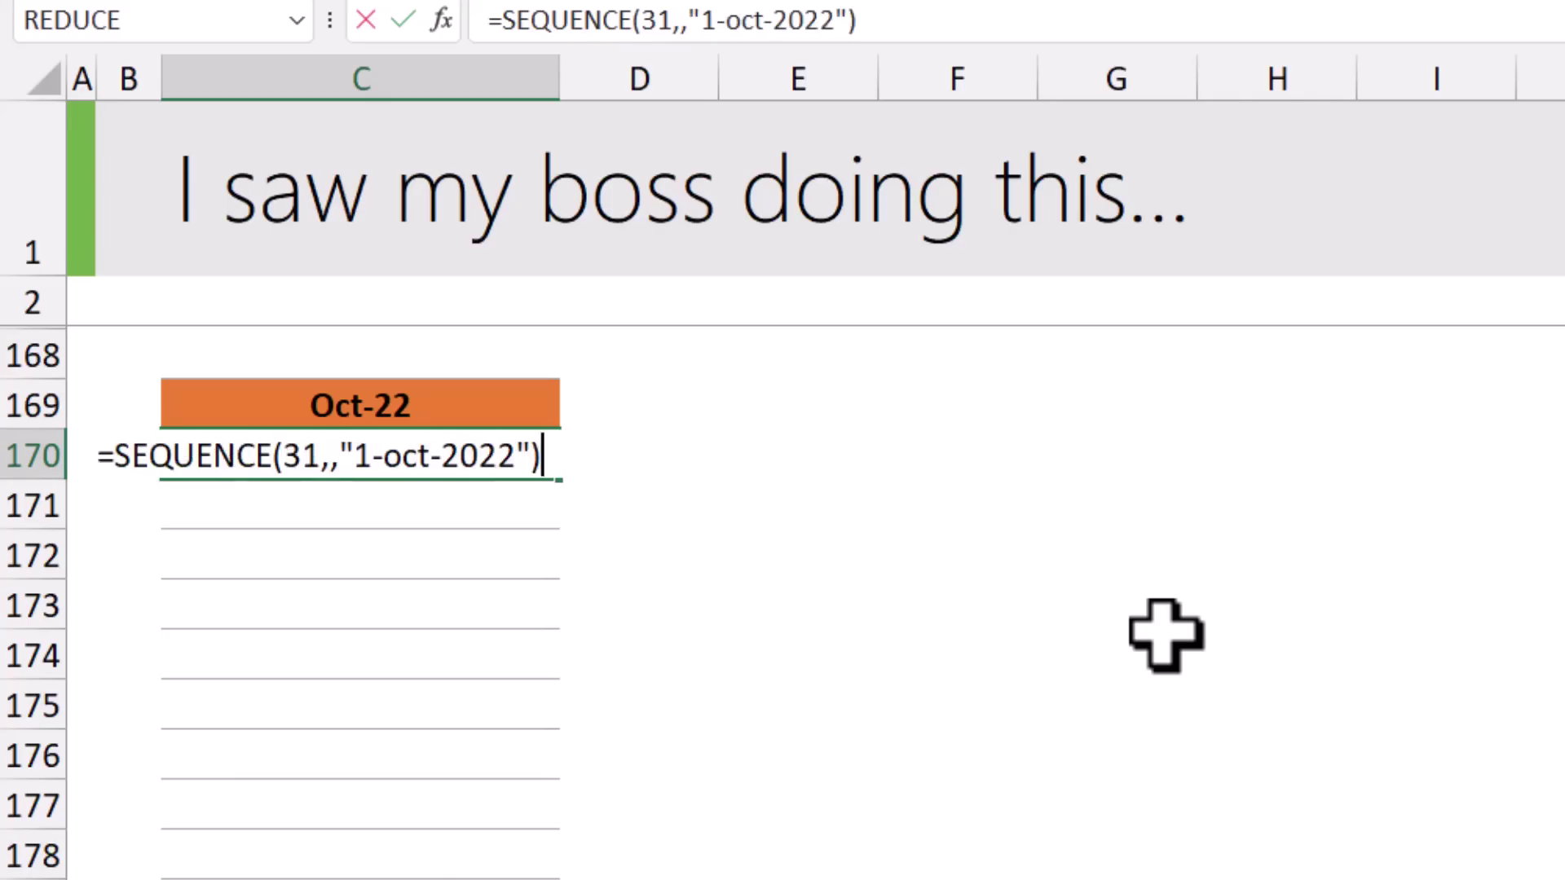
key("Return")
Select the whole spill range and apply date format with Ctrl+Shift+3
left_click(364, 448)
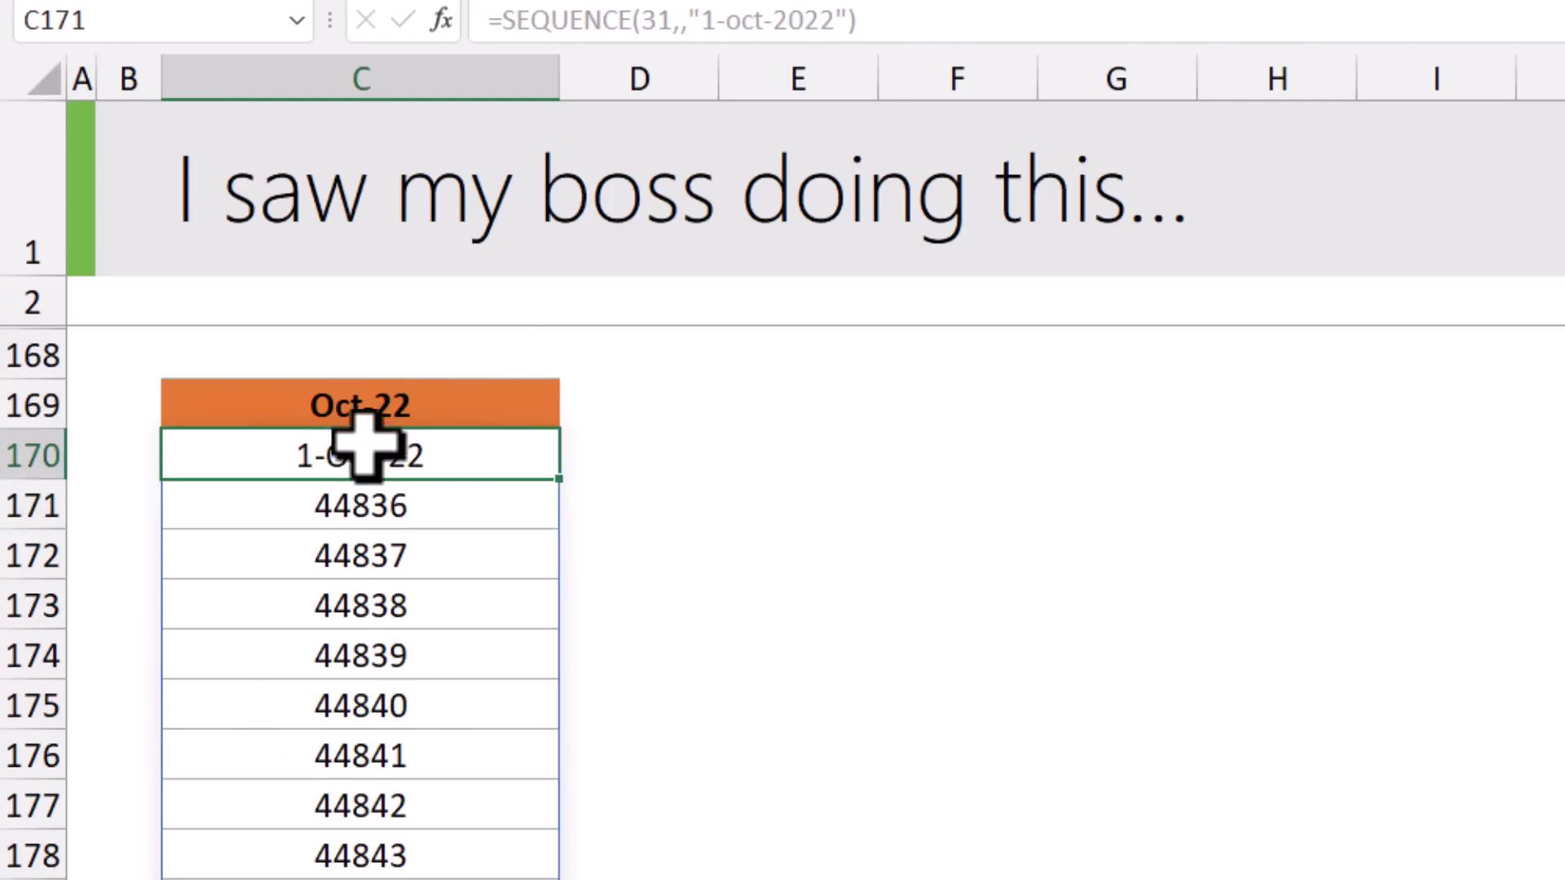
scroll(419, 692, "down", 5)
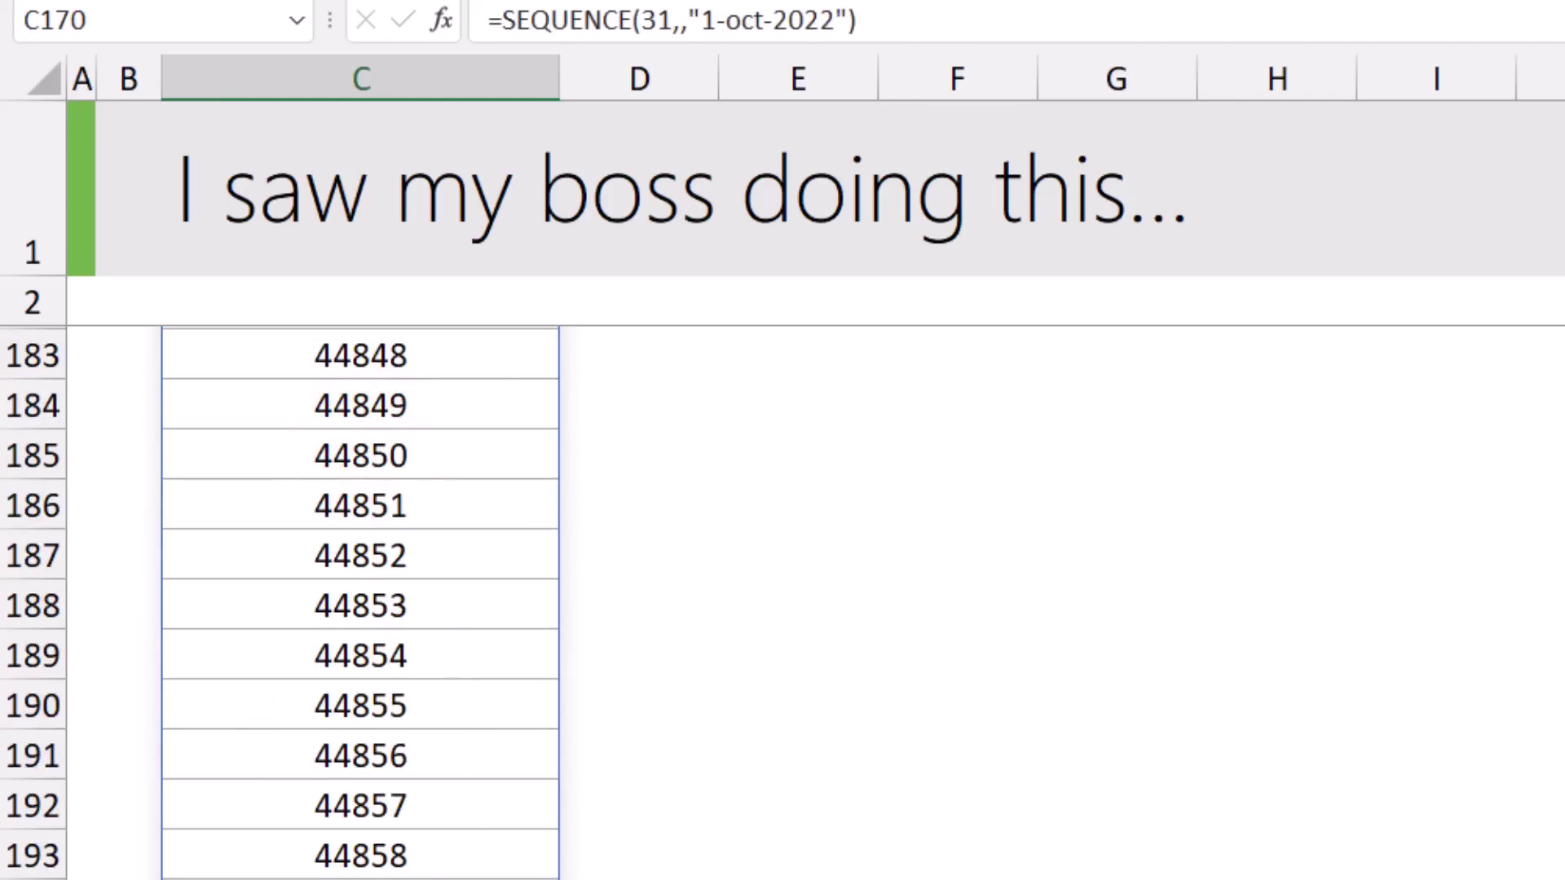
key("ctrl+slash")
scroll(709, 705, "up", 5)
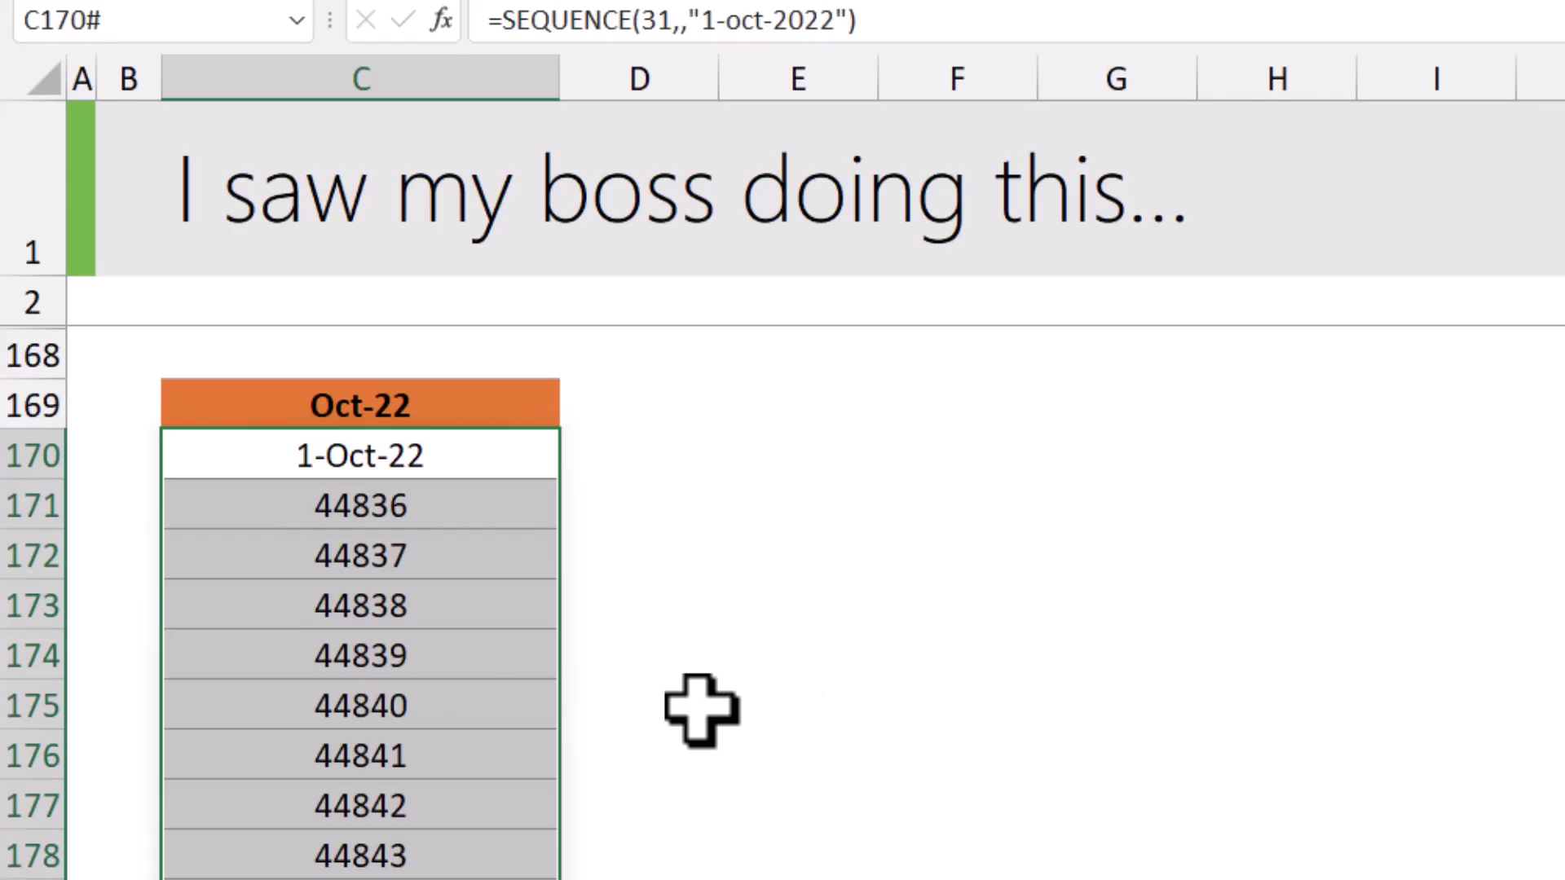
key("ctrl+shift+3")
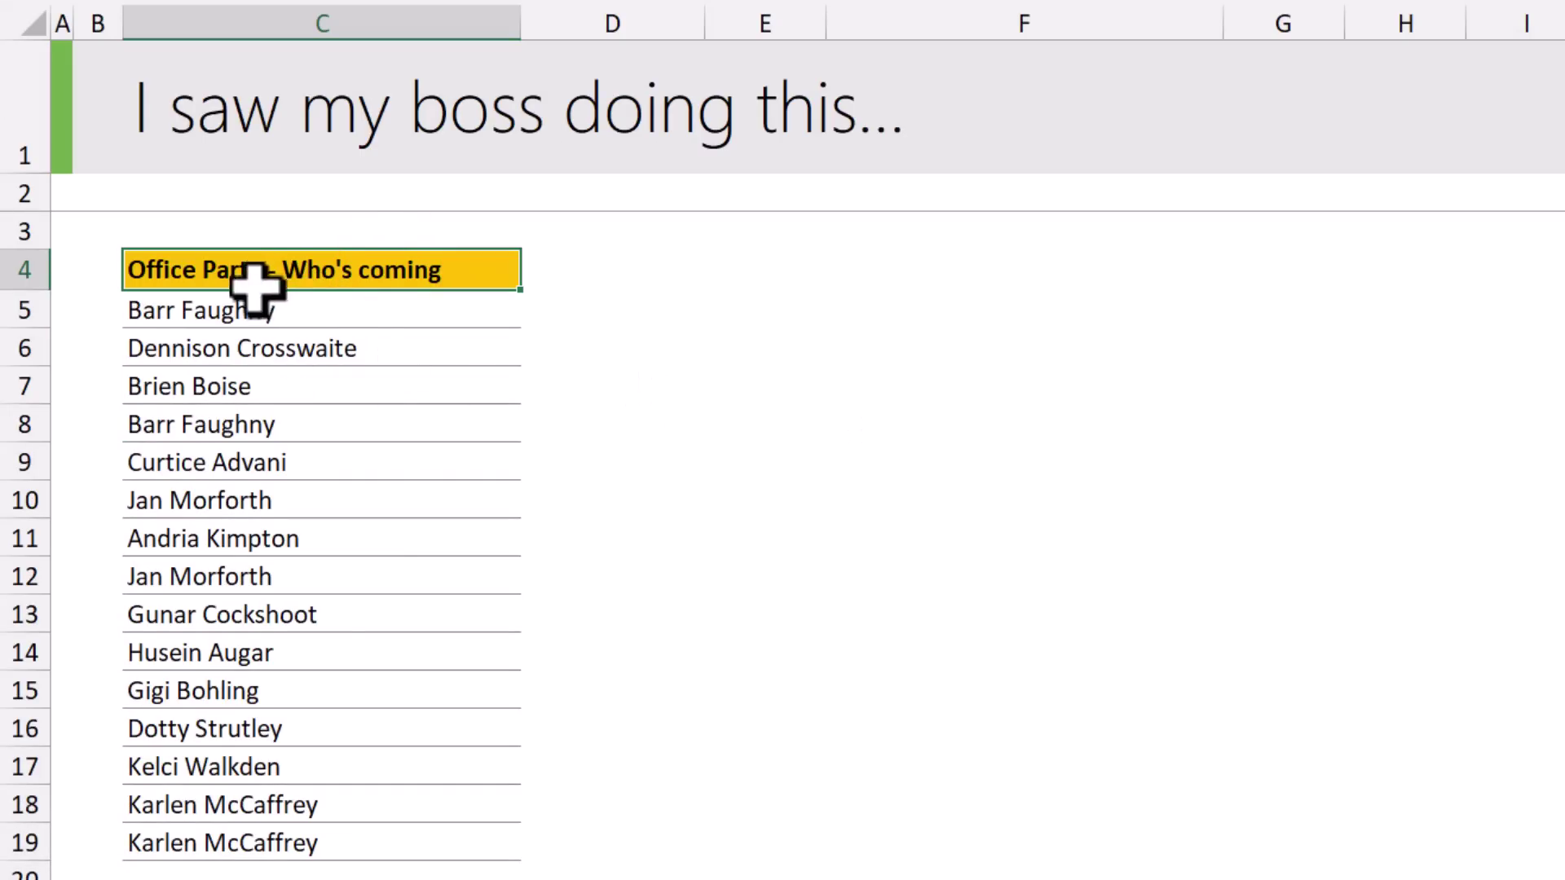
Select the attendee names and pick out the repeated names in rows 8, 18 and 12
left_click_drag(340, 316, 359, 839)
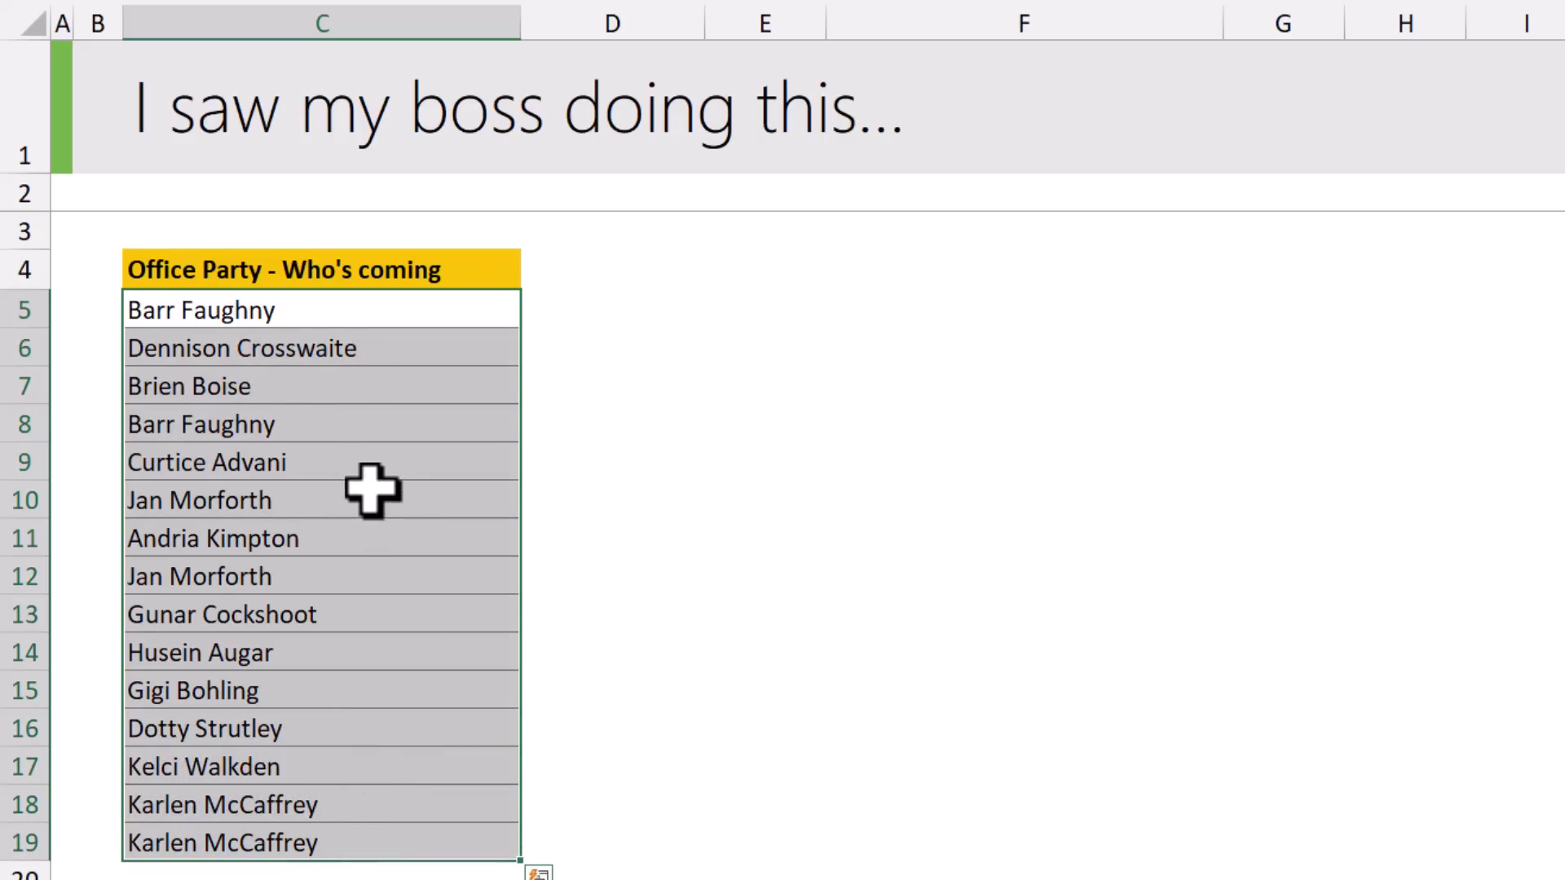
left_click(259, 413)
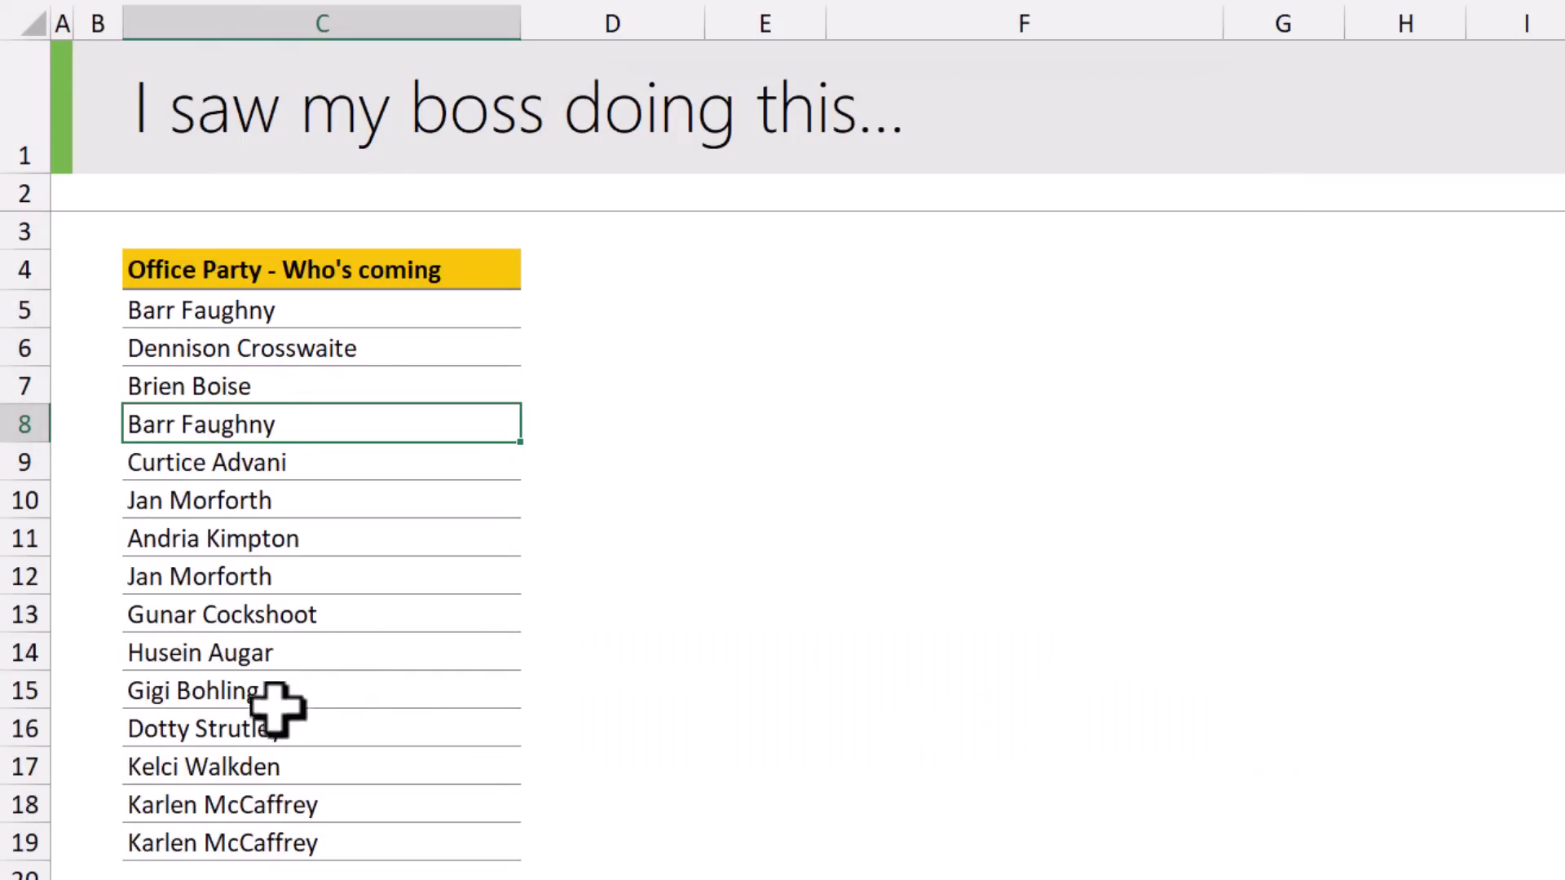
left_click(261, 807, "ctrl")
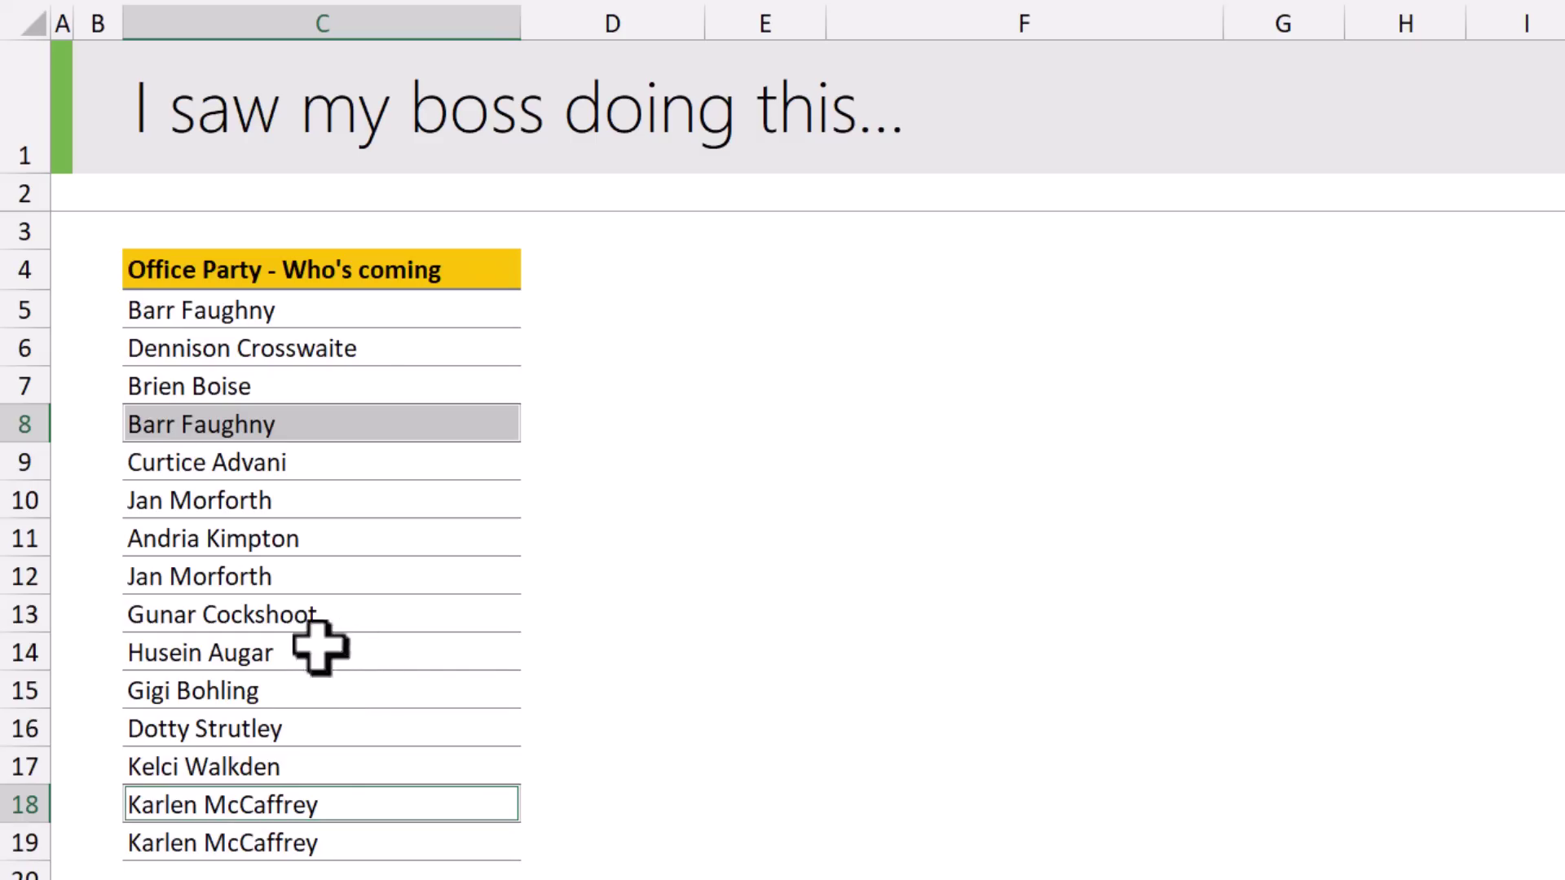
left_click(276, 576, "ctrl")
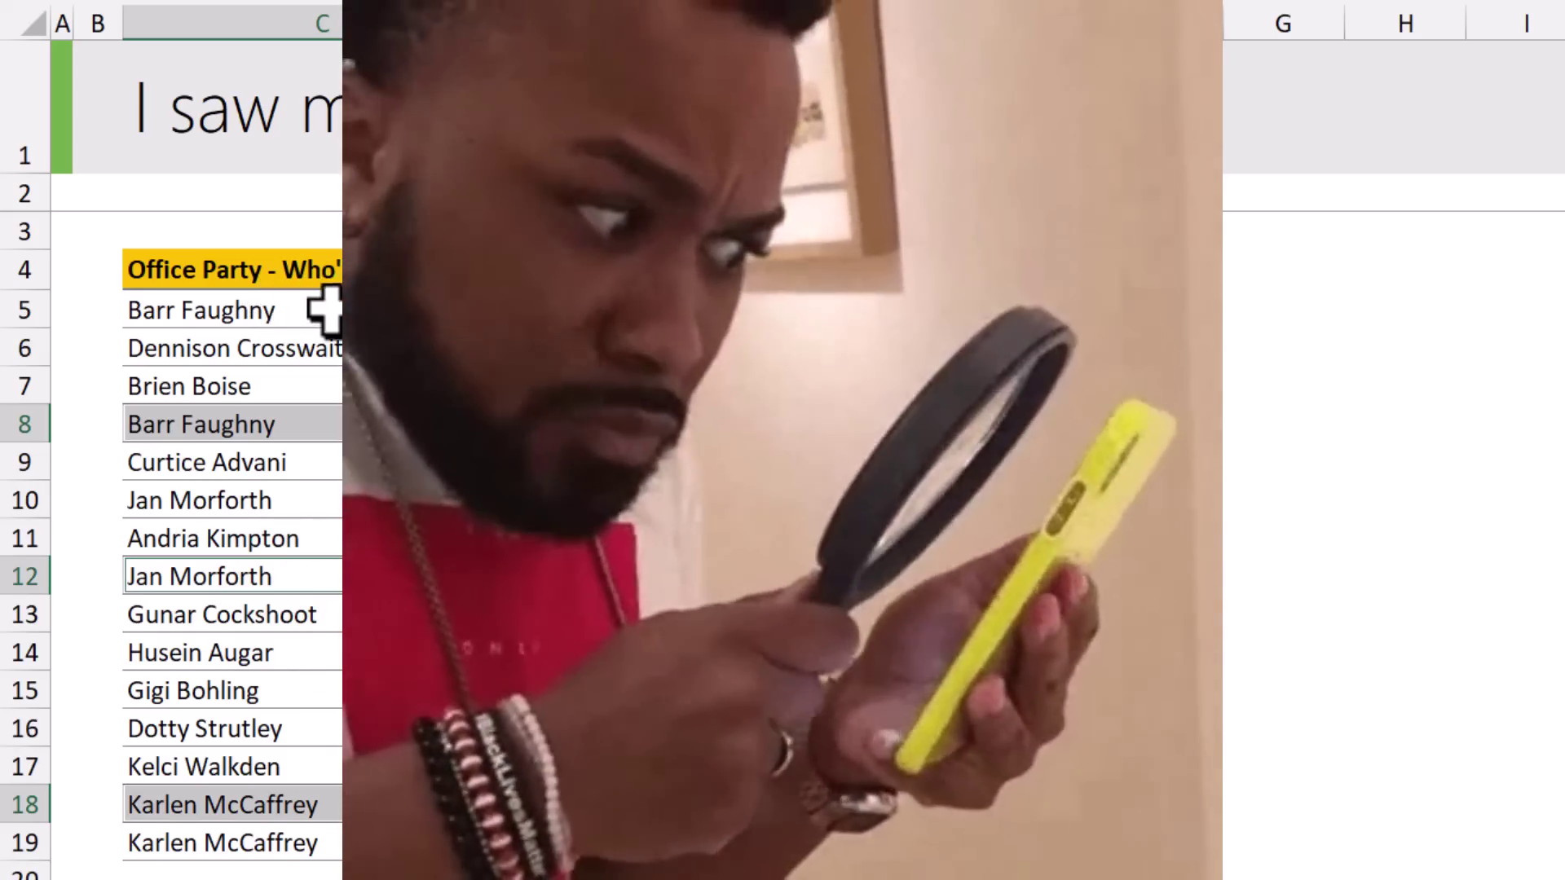
Apply the Duplicate Values highlight rule to the fifteen attendee names in C5:C19
left_click_drag(322, 310, 334, 824)
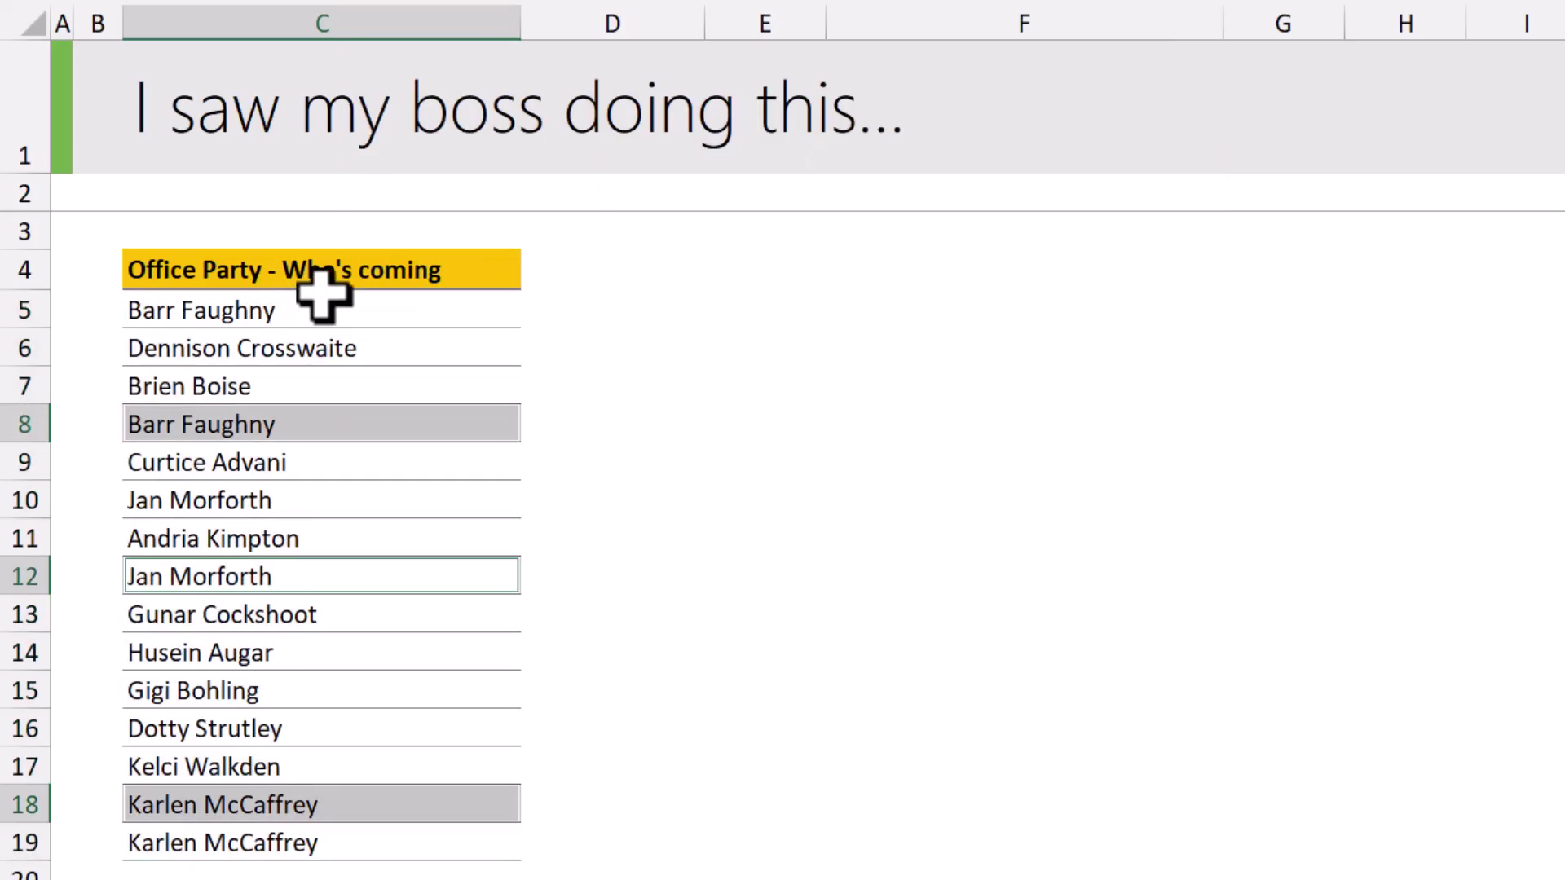
left_click_drag(322, 310, 346, 839)
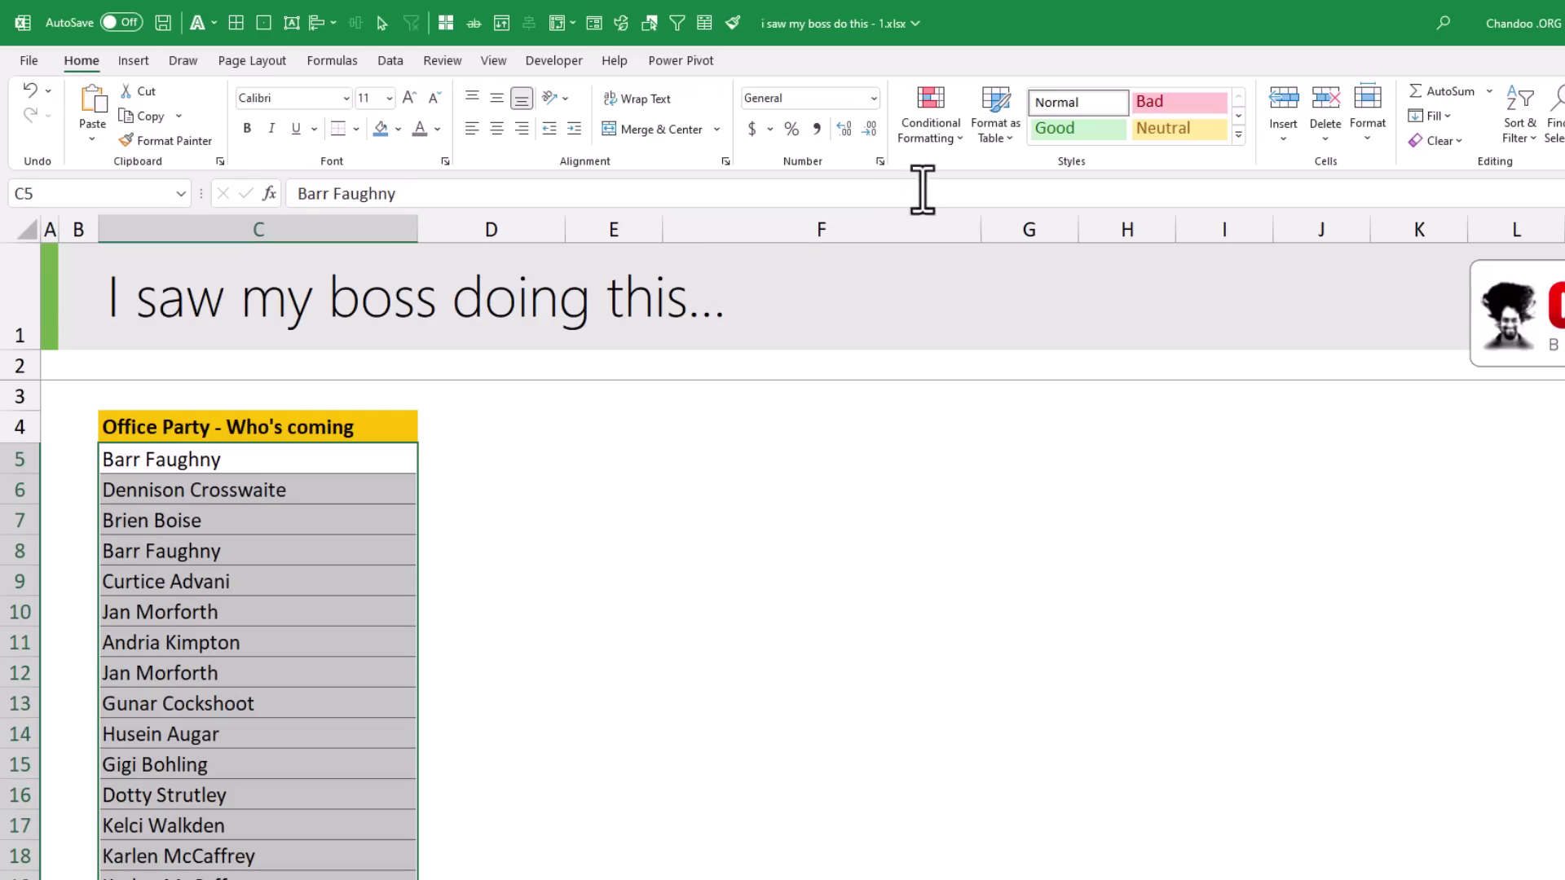
left_click(929, 147)
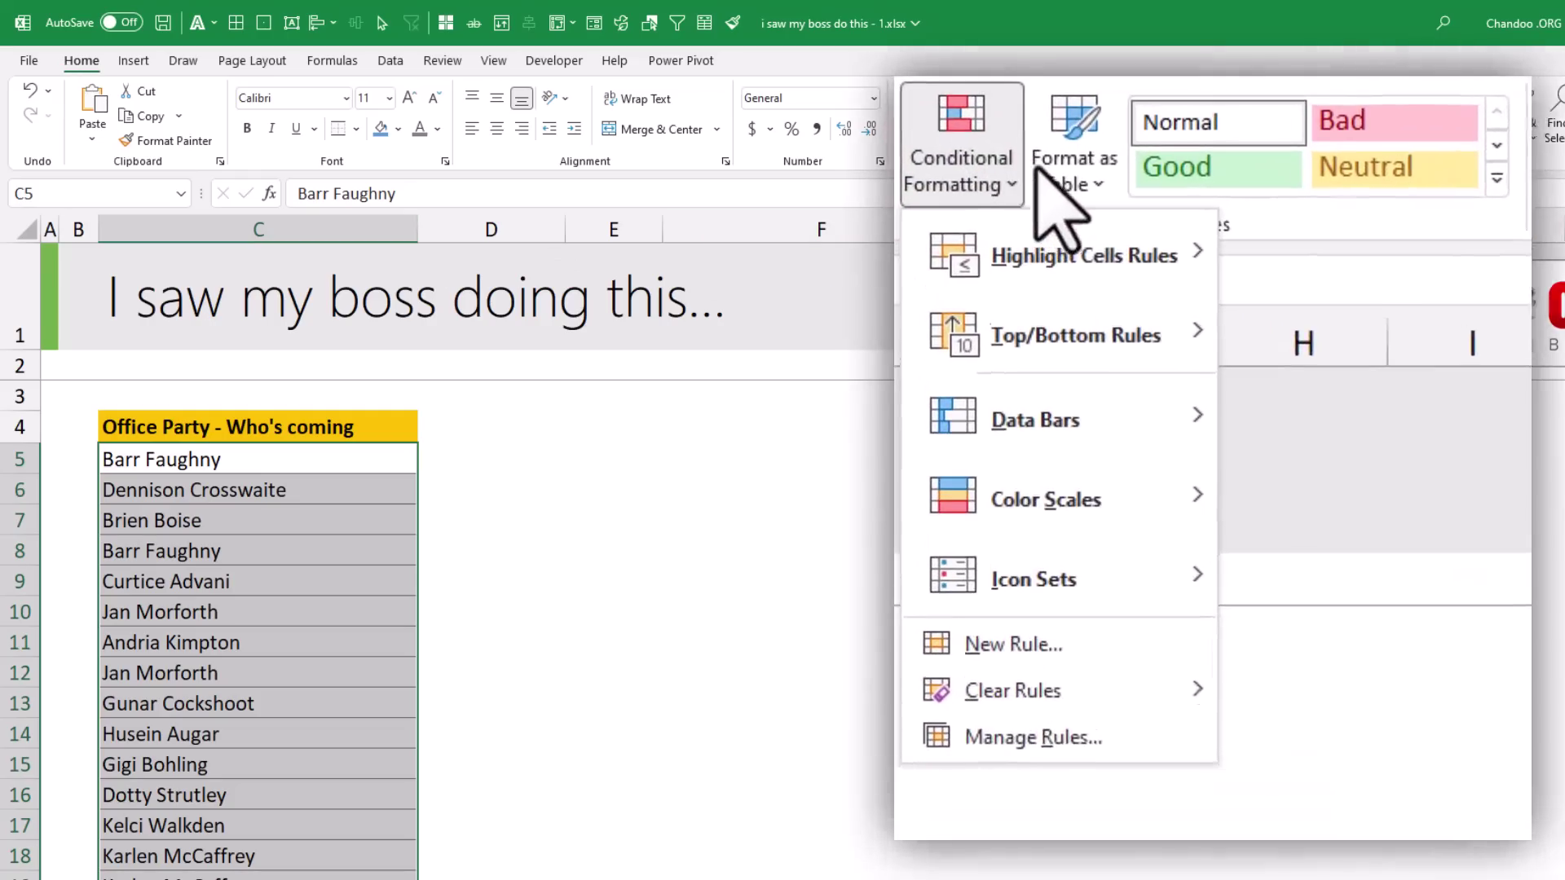
mouse_move(1090, 267)
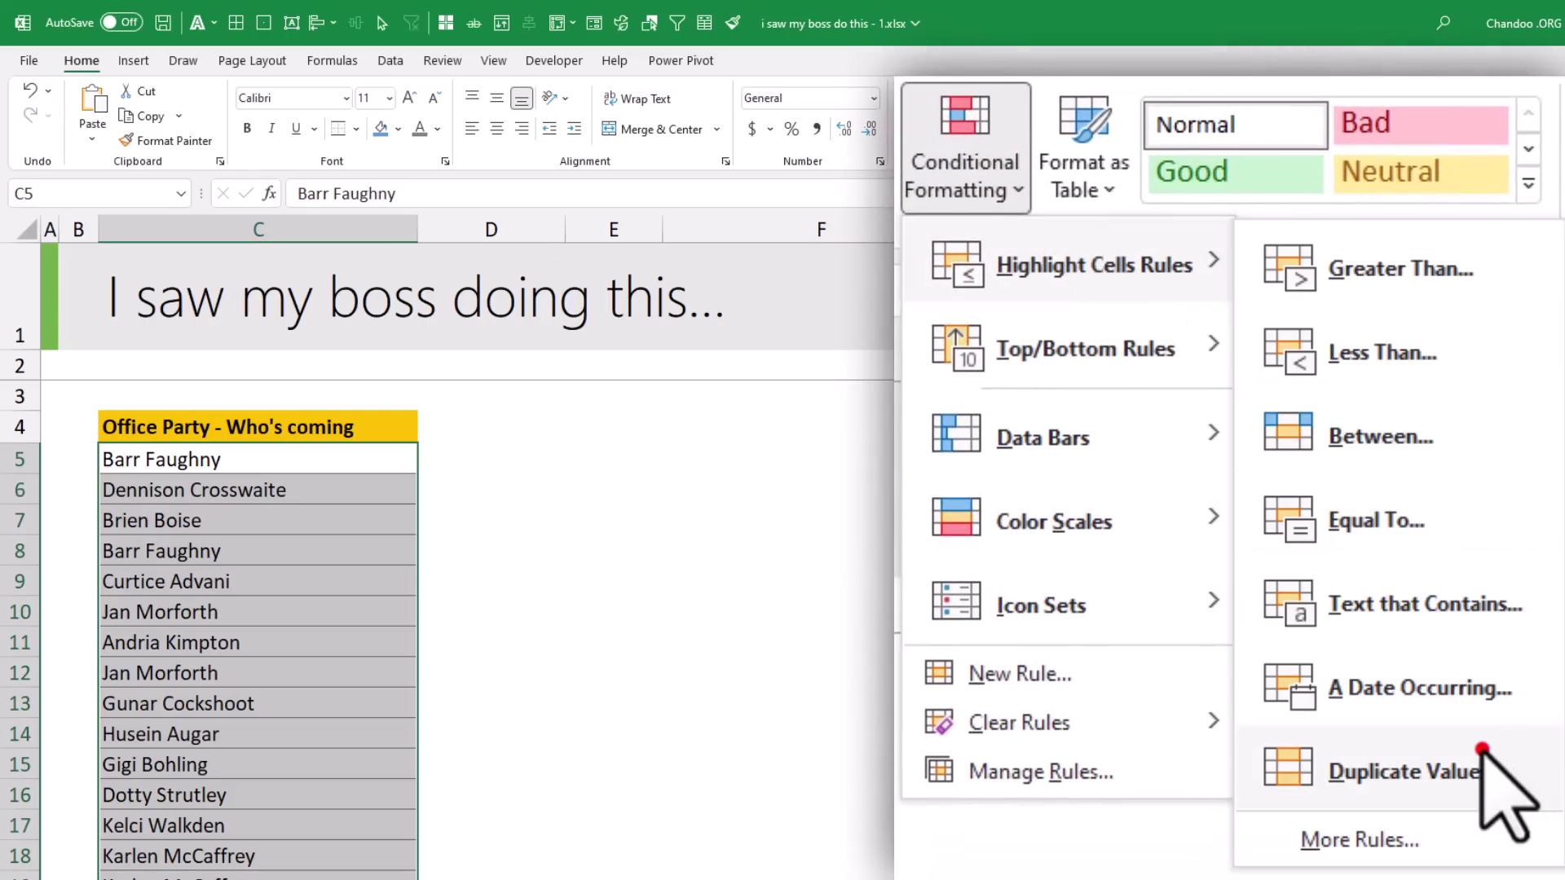
left_click(1480, 774)
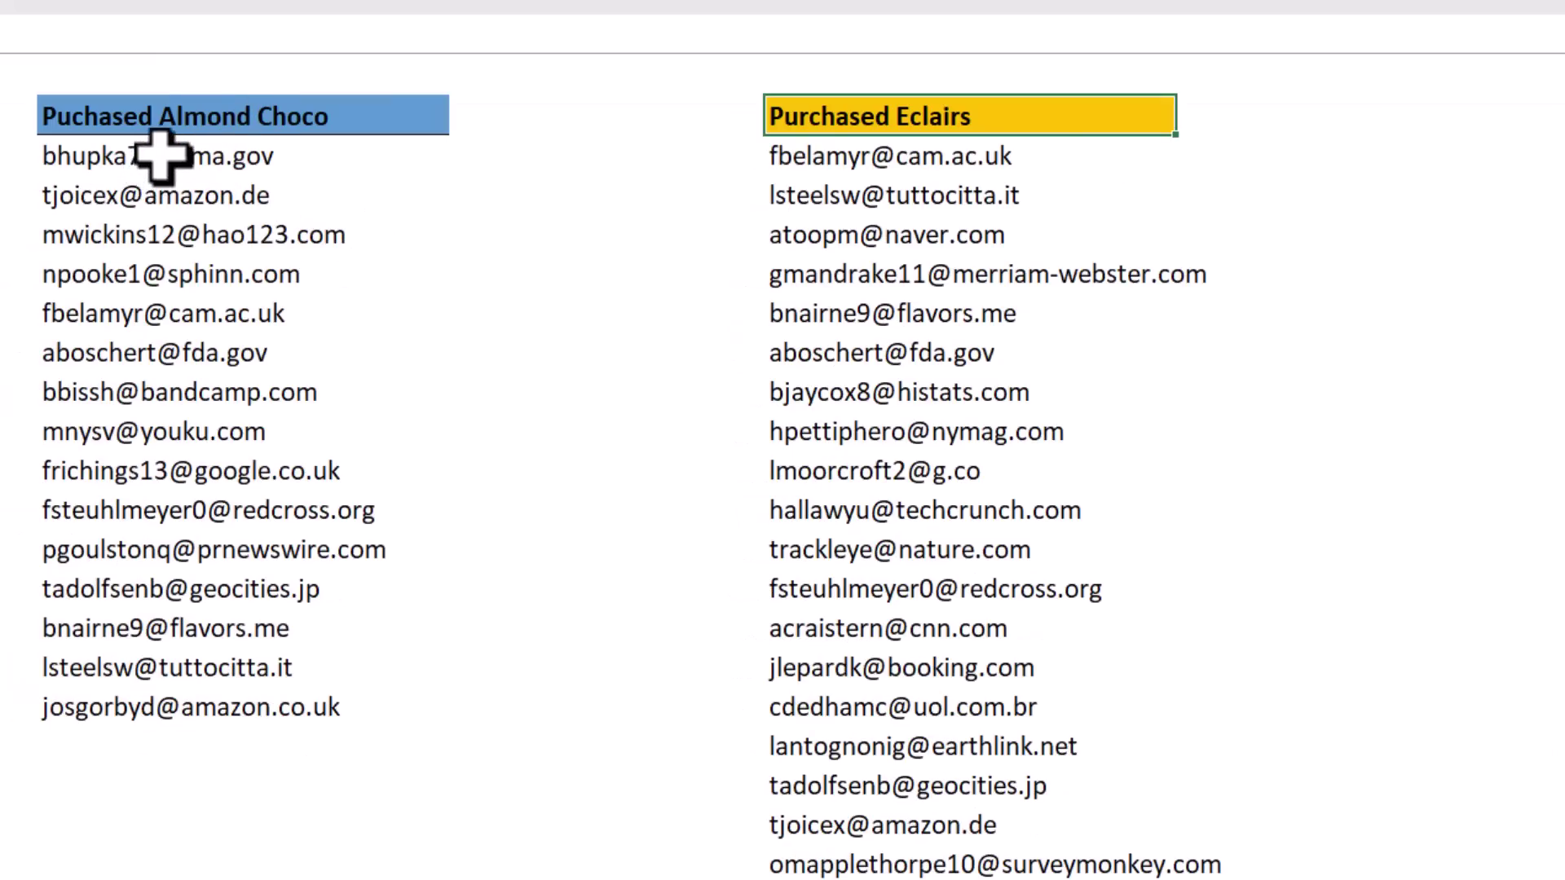
Select the two email lists and locate an email shared by both
left_click_drag(264, 152, 338, 703)
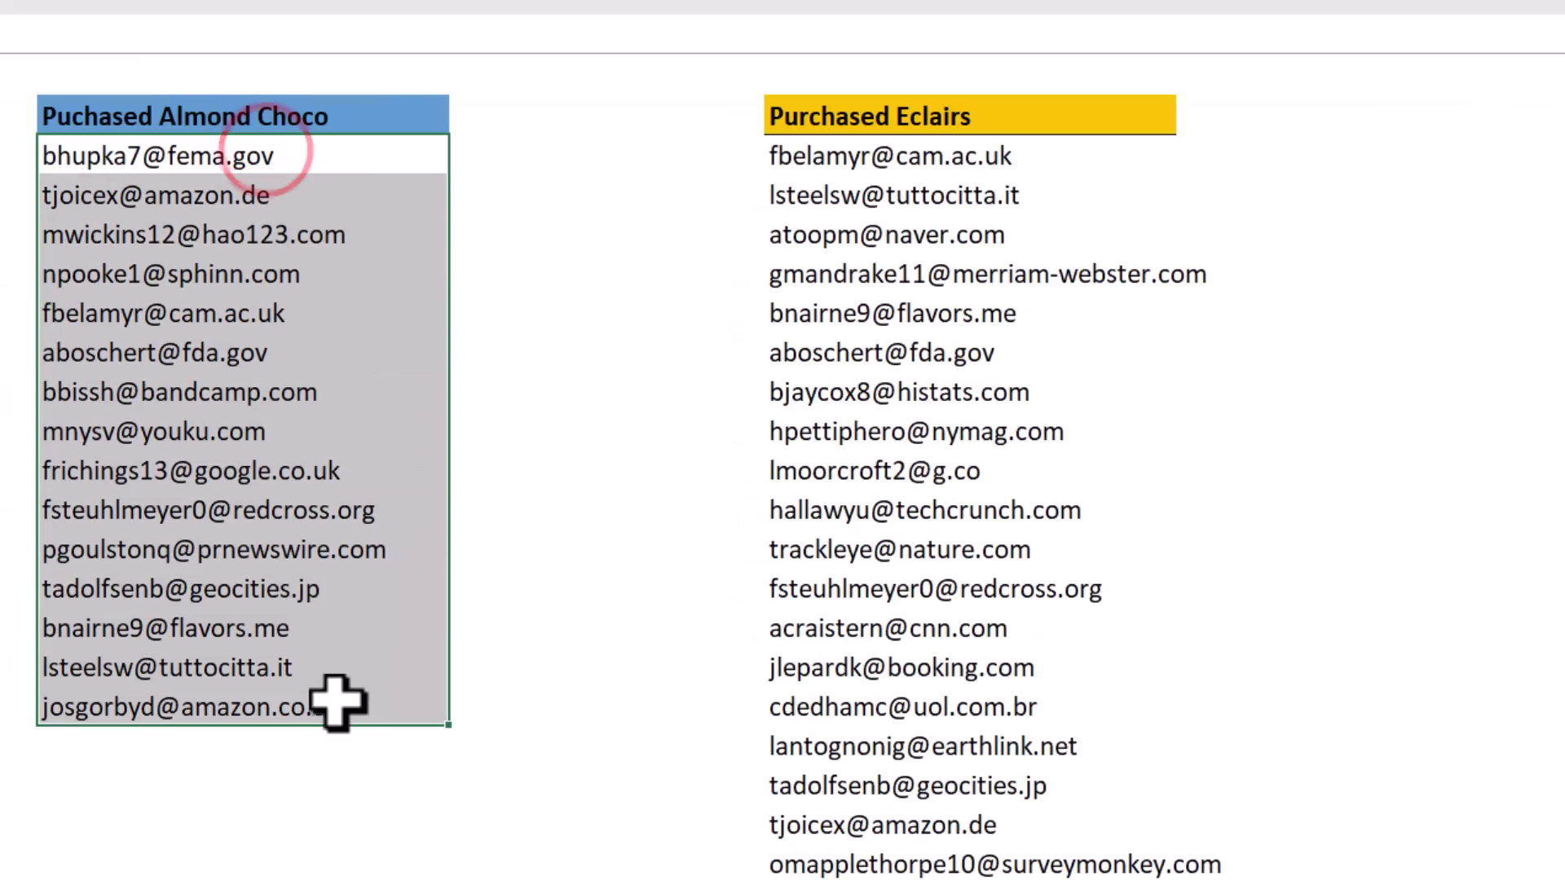
left_click_drag(968, 151, 1044, 852)
left_click(982, 440)
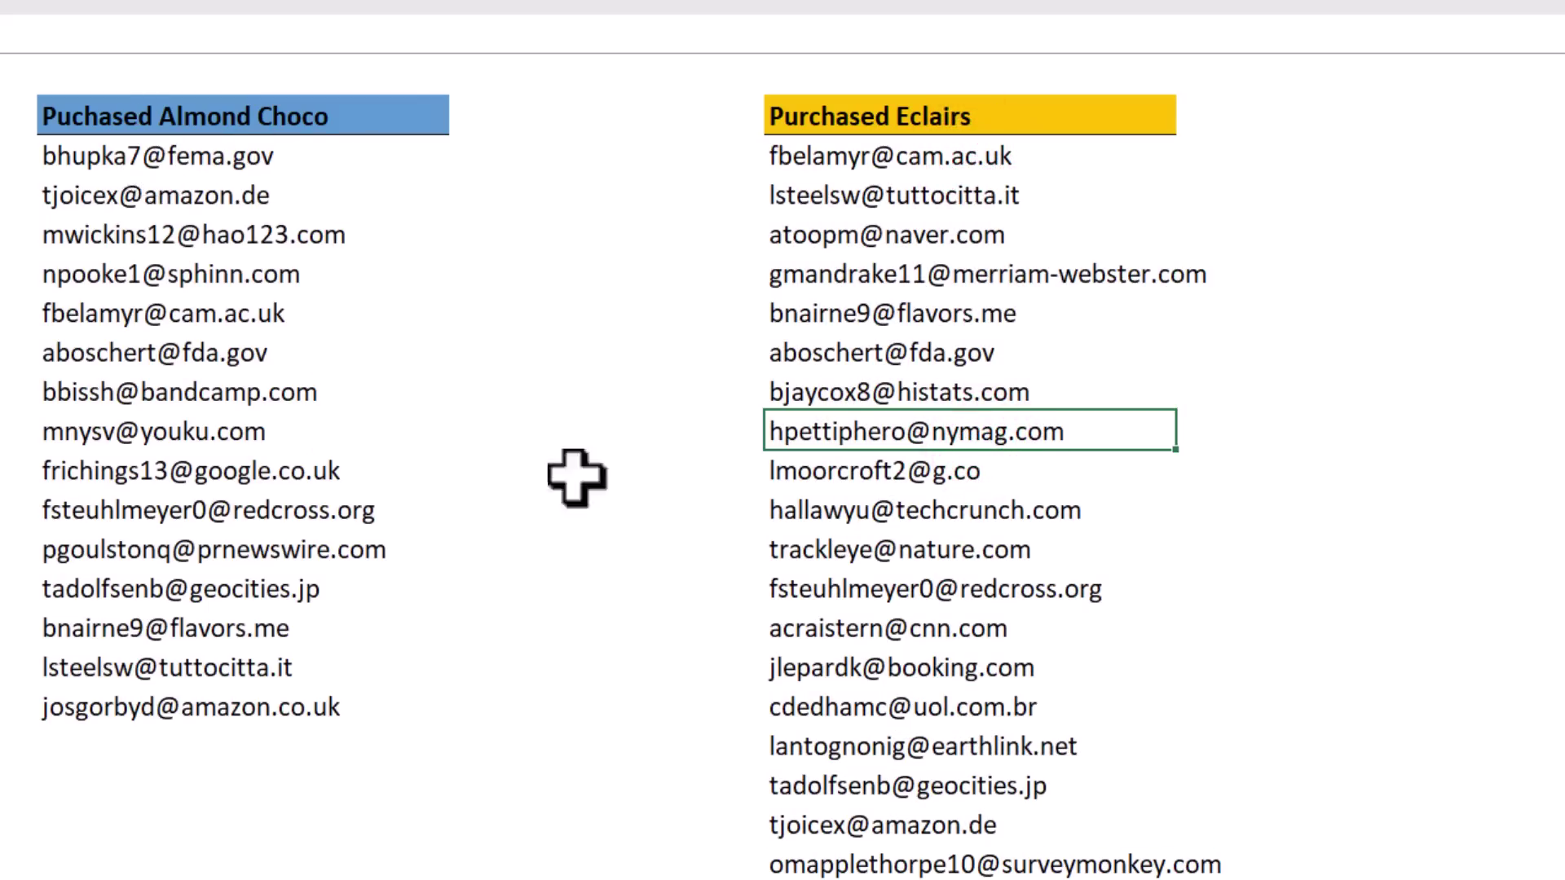
left_click(73, 318)
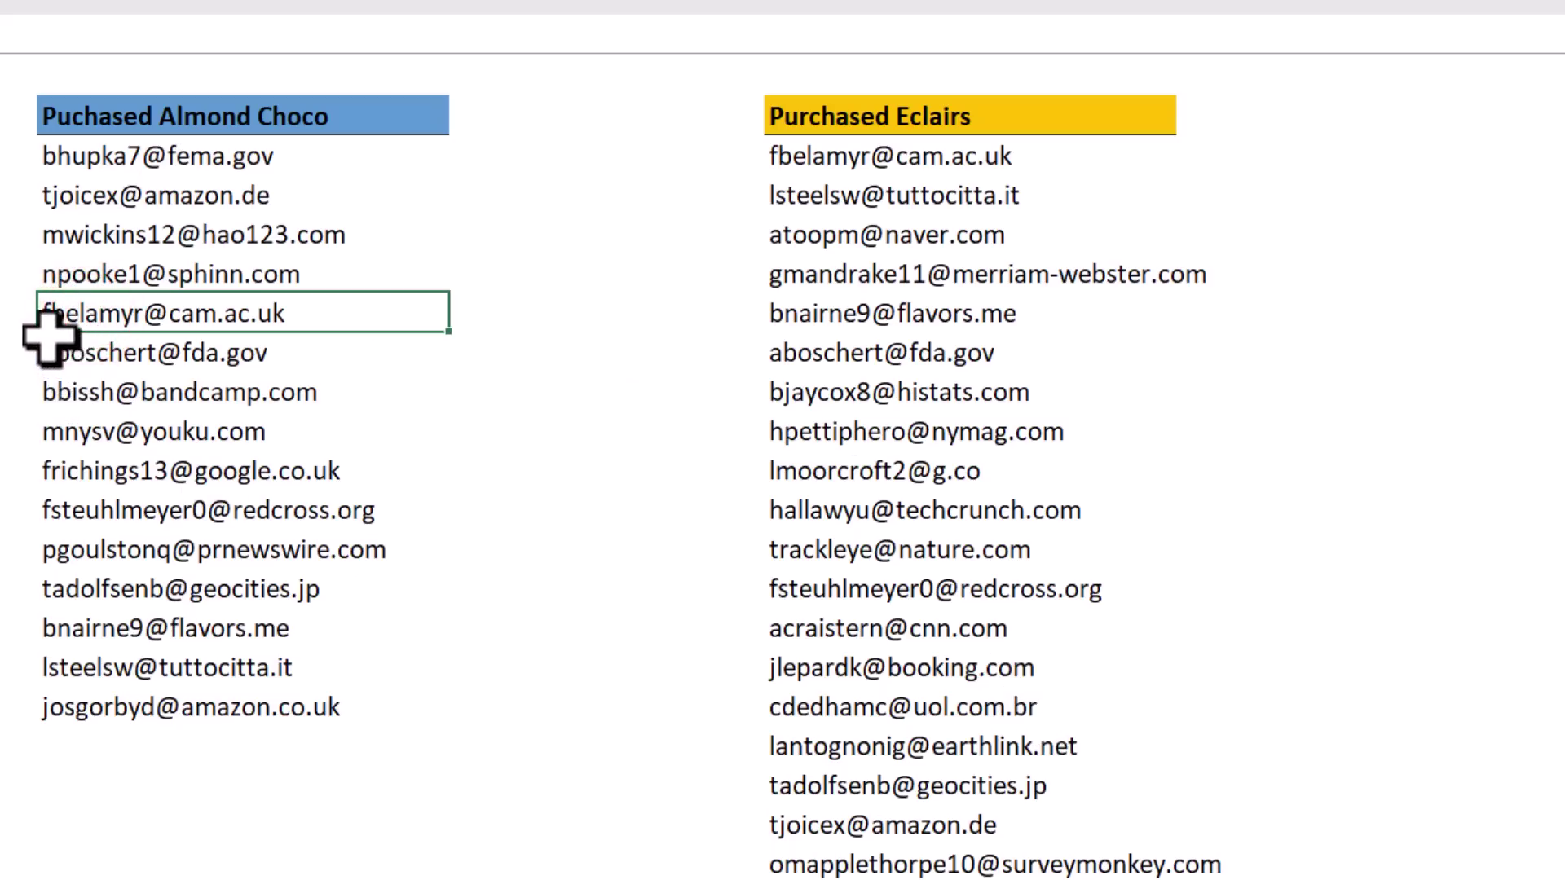
left_click(871, 159, "ctrl")
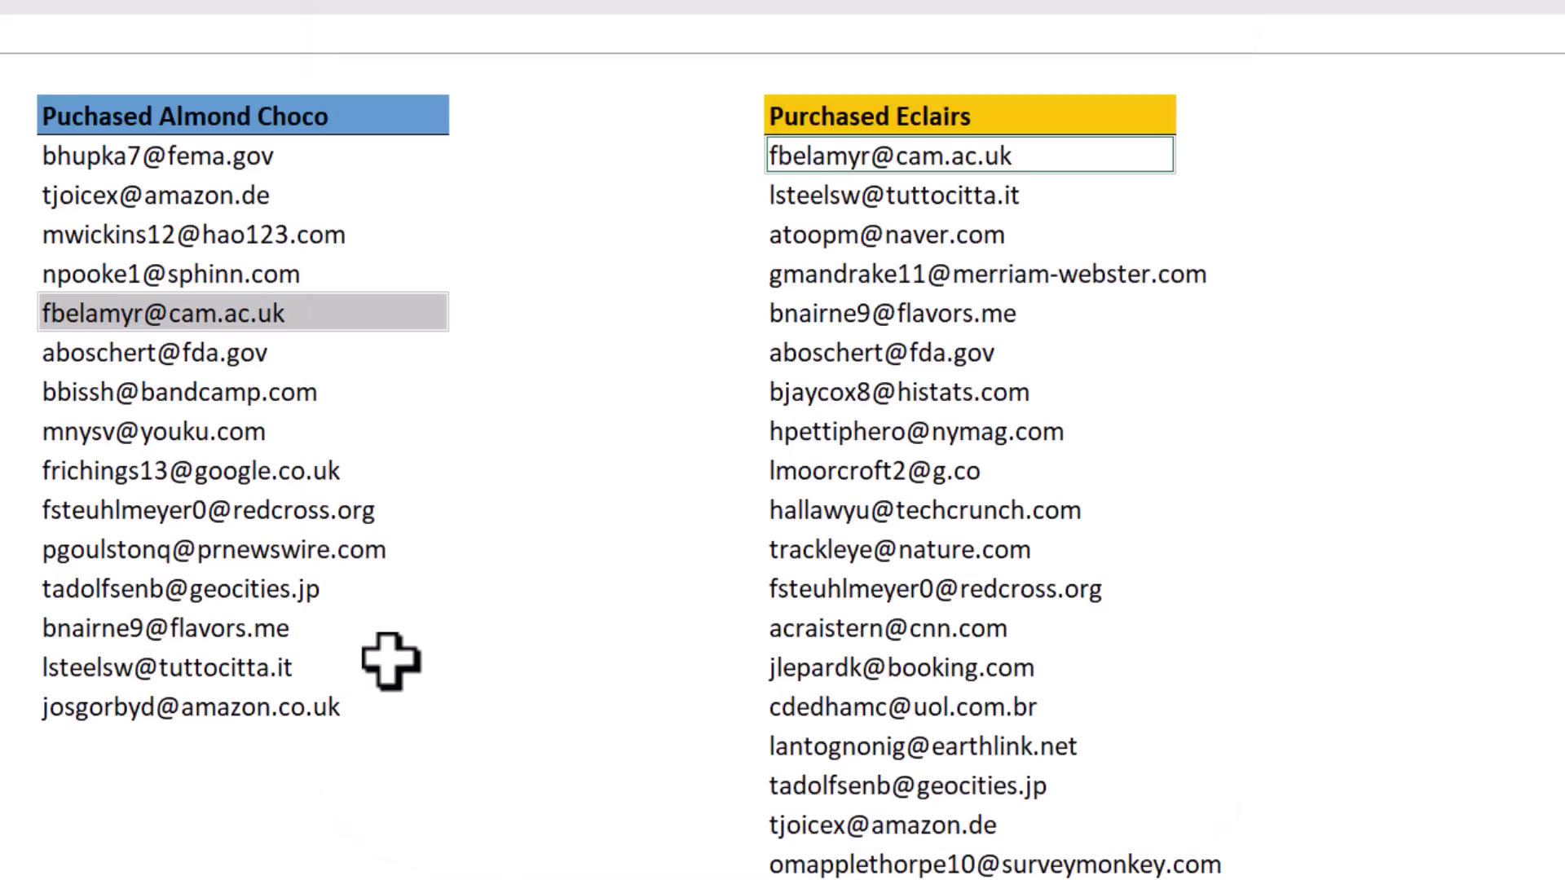
Highlight emails appearing in both Almond Choco and Eclairs lists with the light red Duplicate Values rule
left_click_drag(269, 157, 315, 707)
left_click_drag(855, 157, 824, 804)
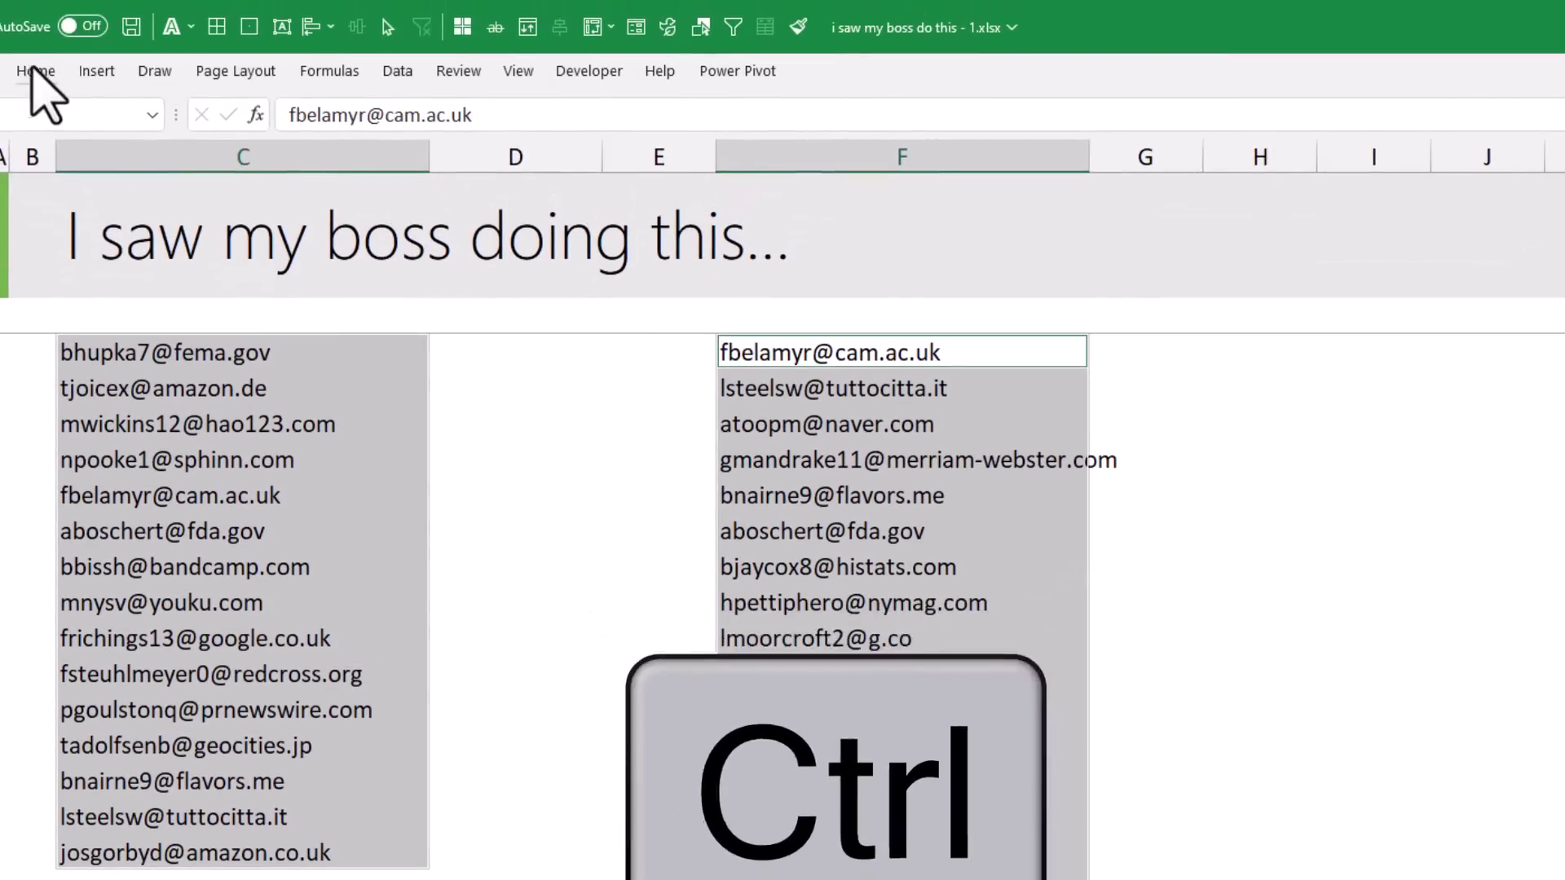
left_click(37, 65)
left_click(1015, 134)
mouse_move(1067, 213)
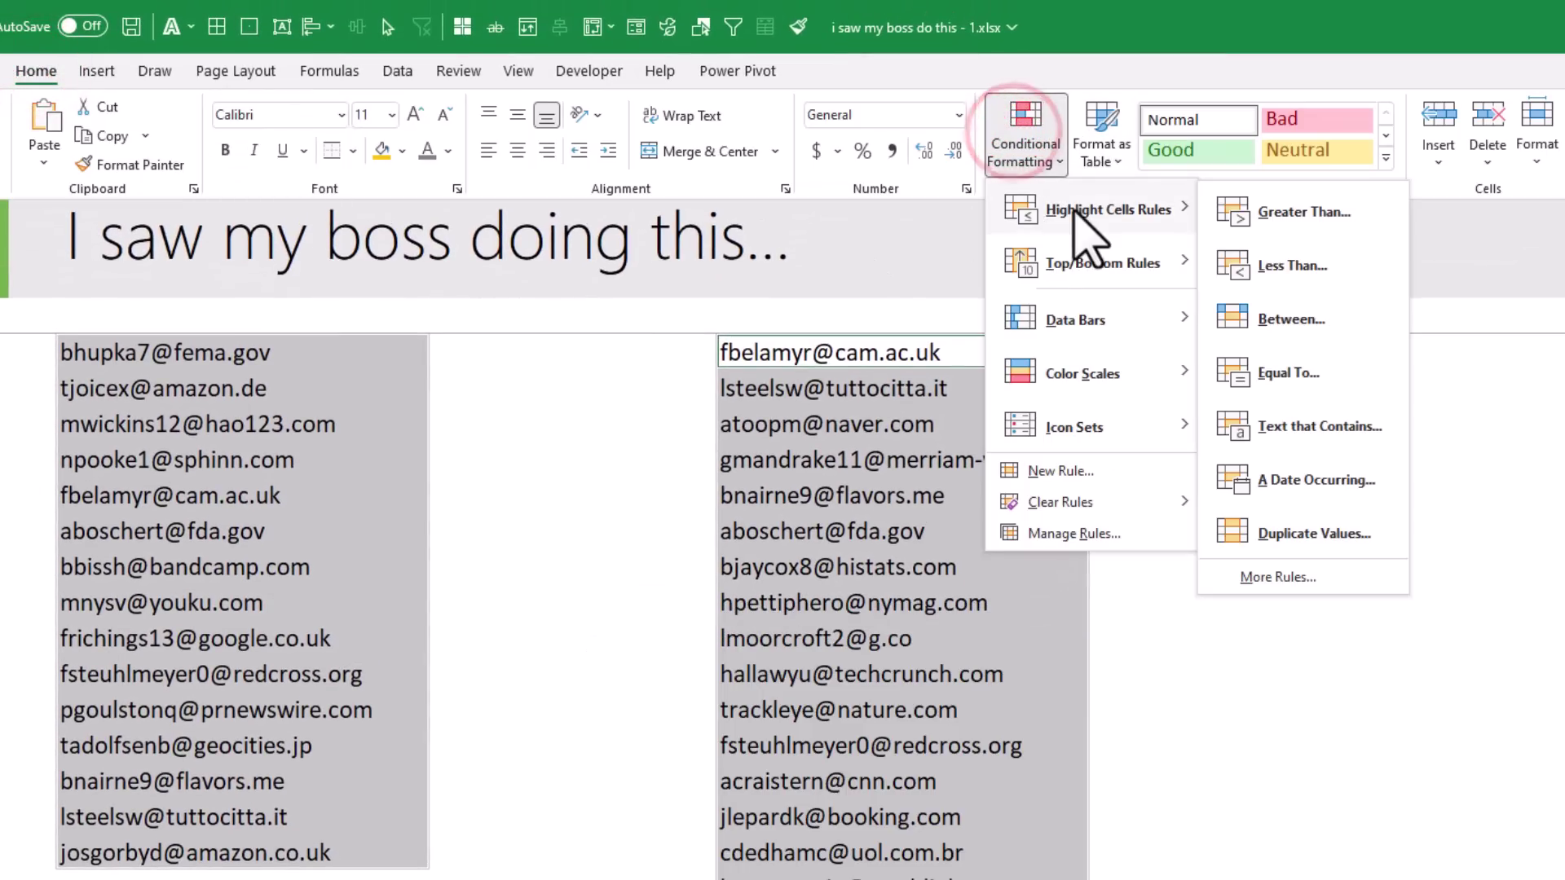
left_click(1329, 532)
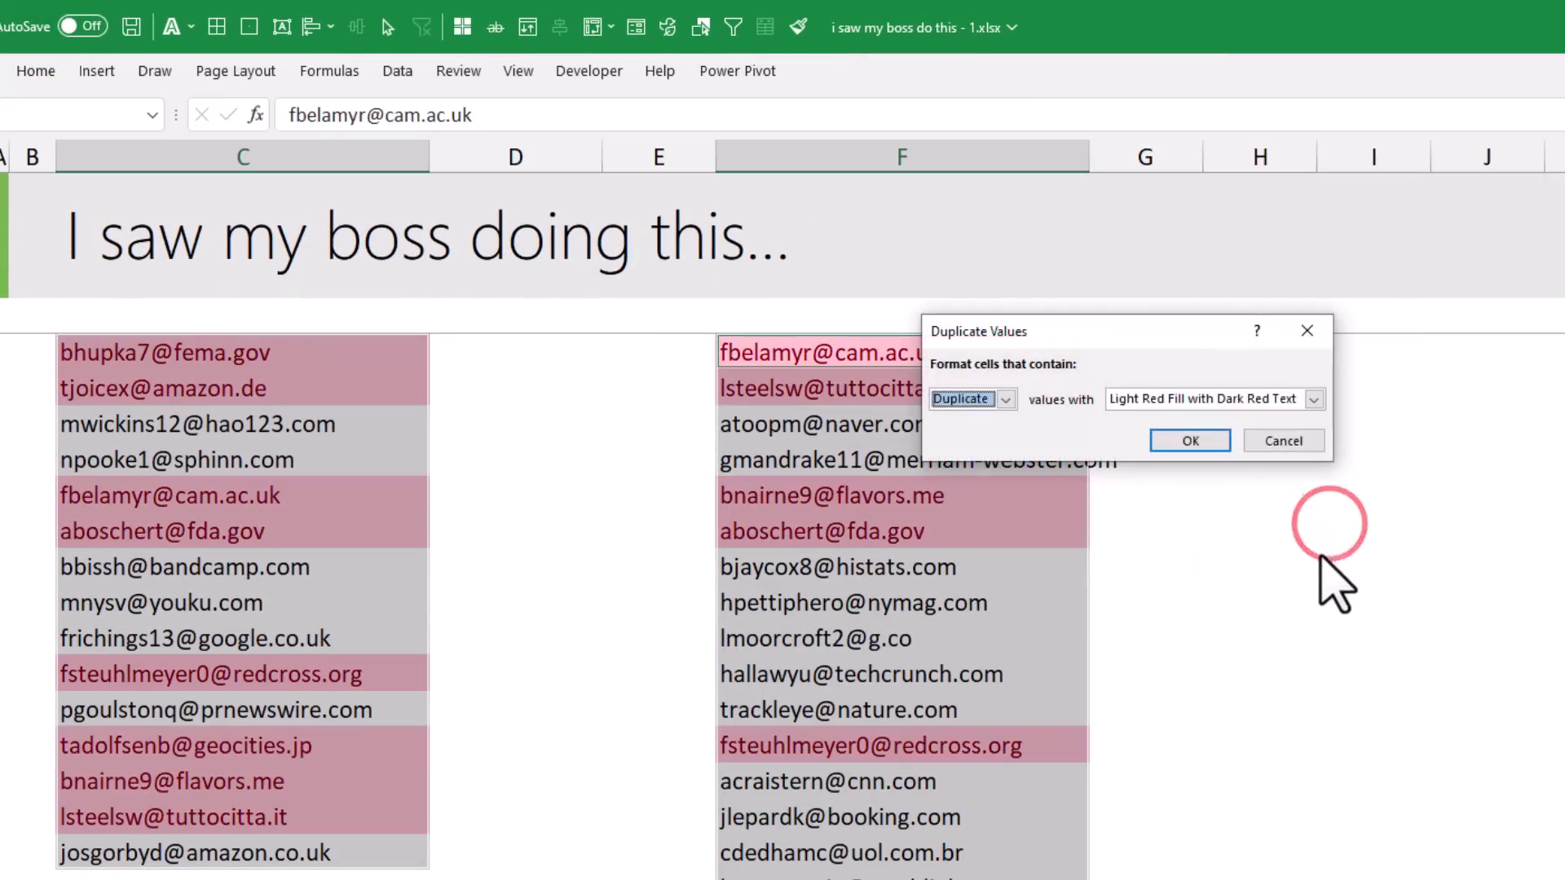
left_click(1191, 440)
scroll(176, 462, "up", 1)
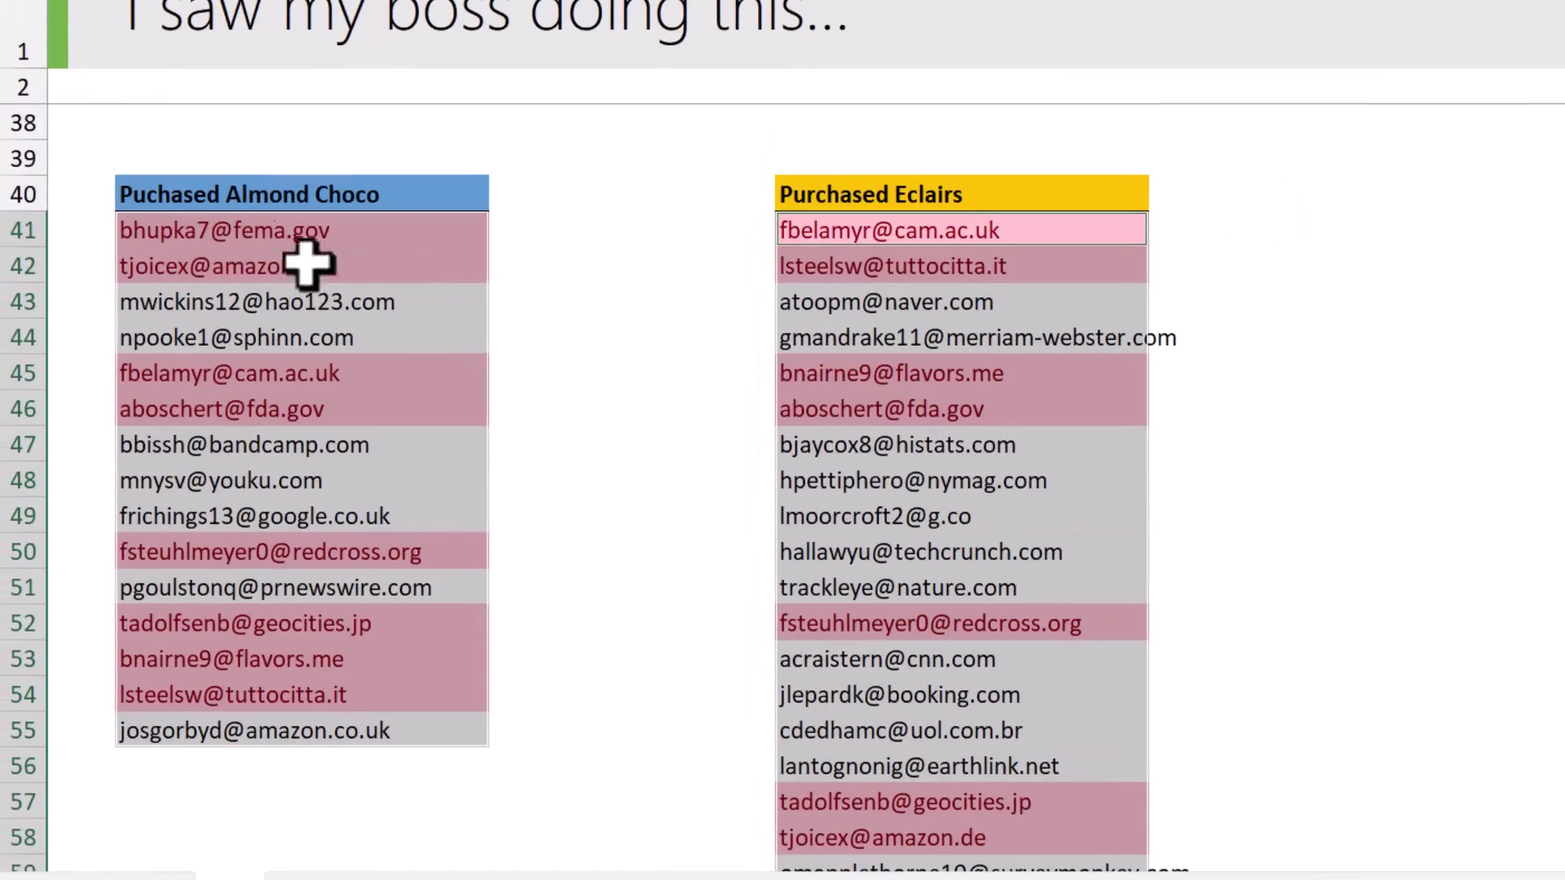
left_click(231, 231)
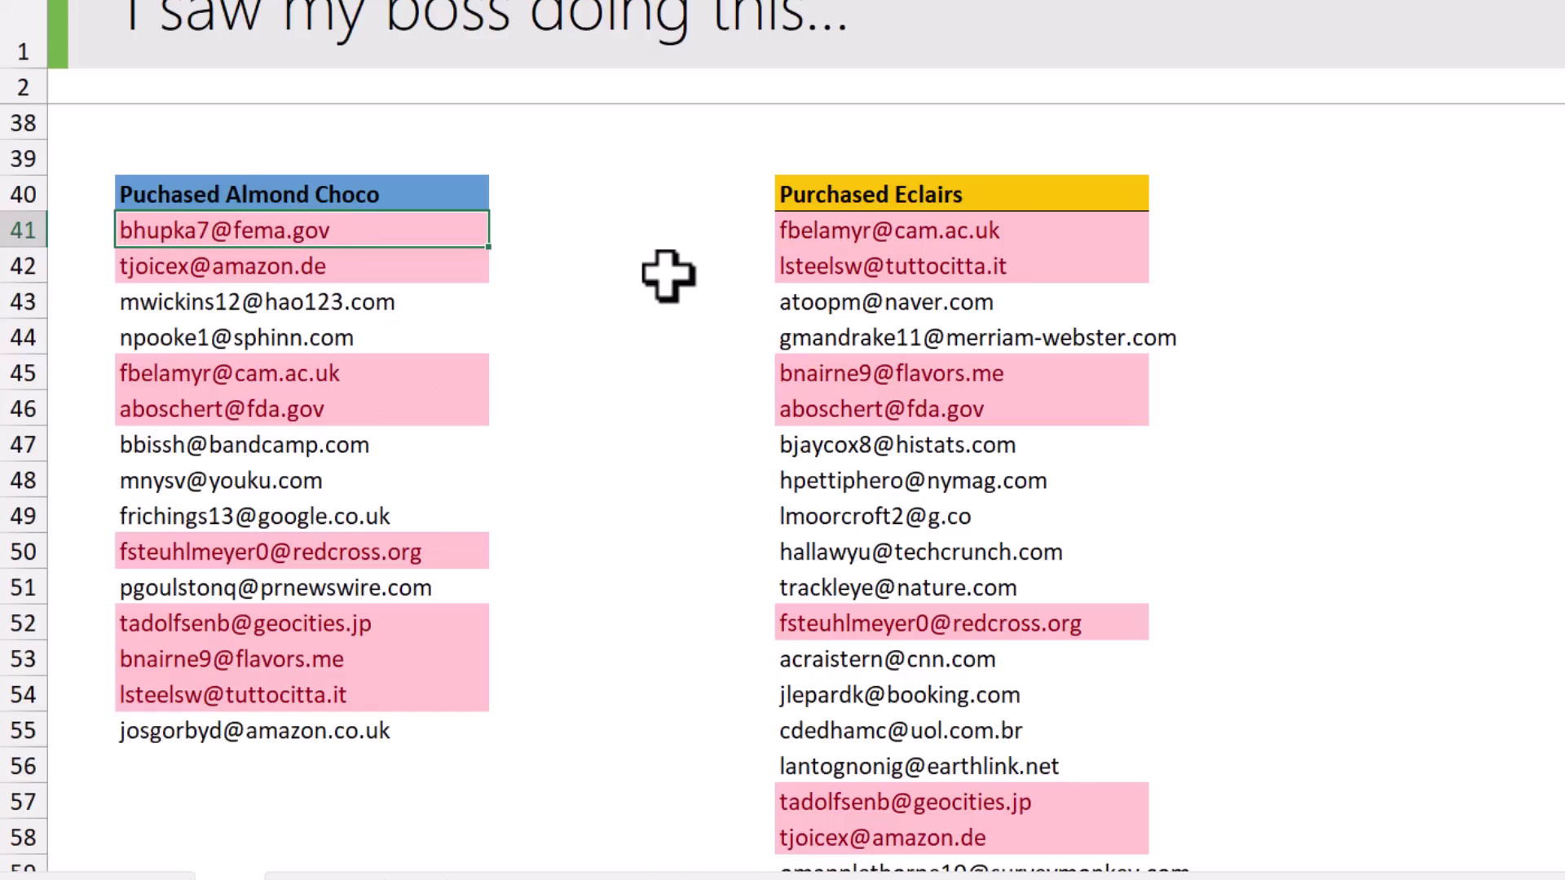
scroll(610, 324, "down", 7)
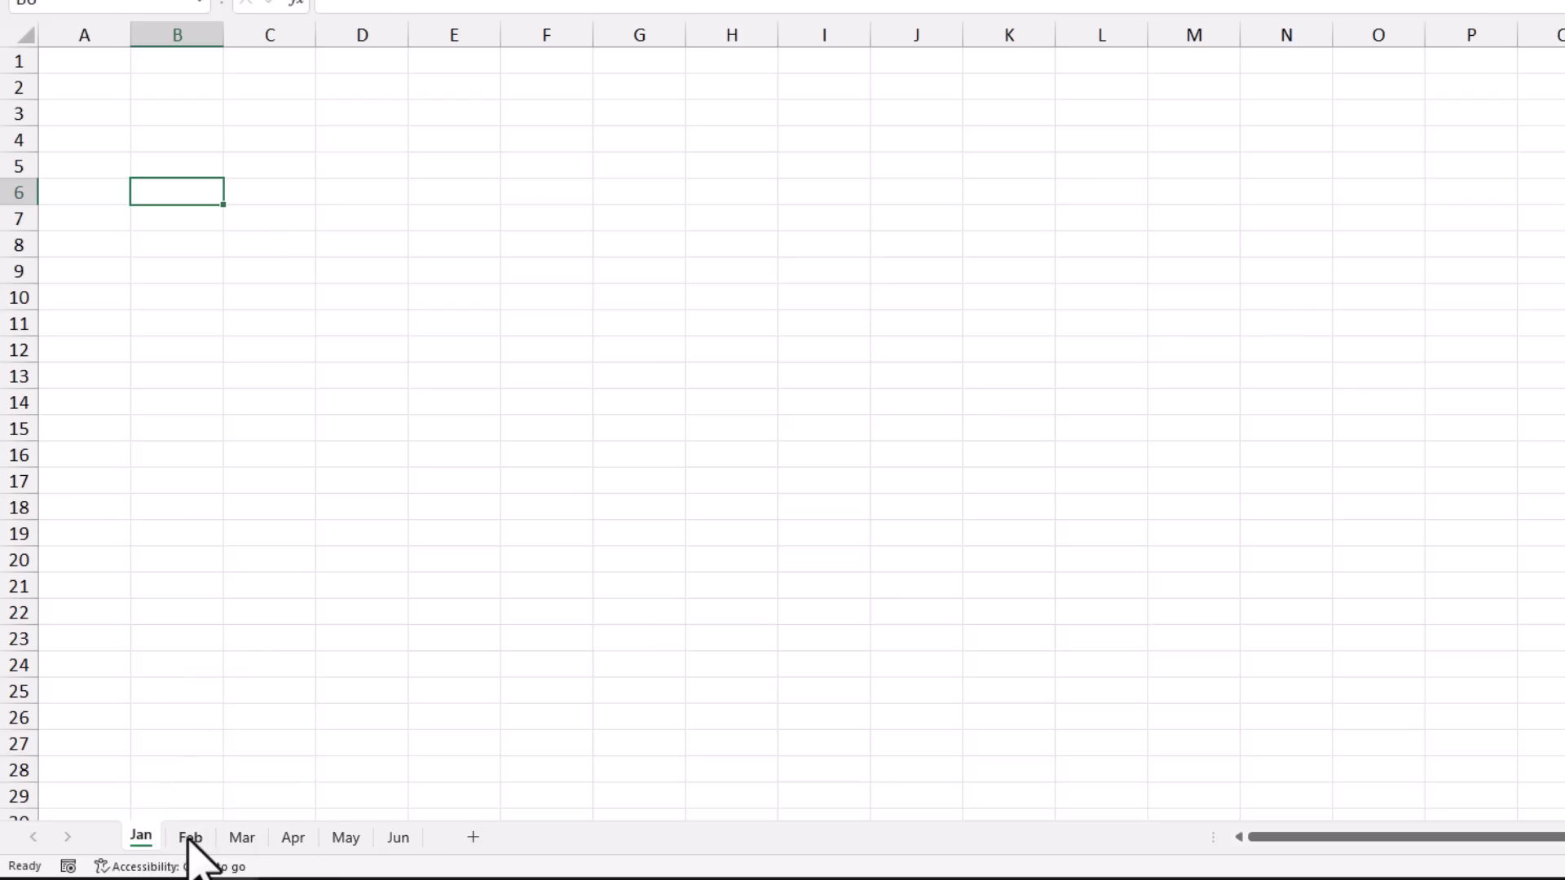
Browse the Feb–Apr sheets, then make Jan's row 1 taller and fill it gold
left_click(190, 837)
left_click(242, 837)
left_click(293, 837)
left_click(141, 836)
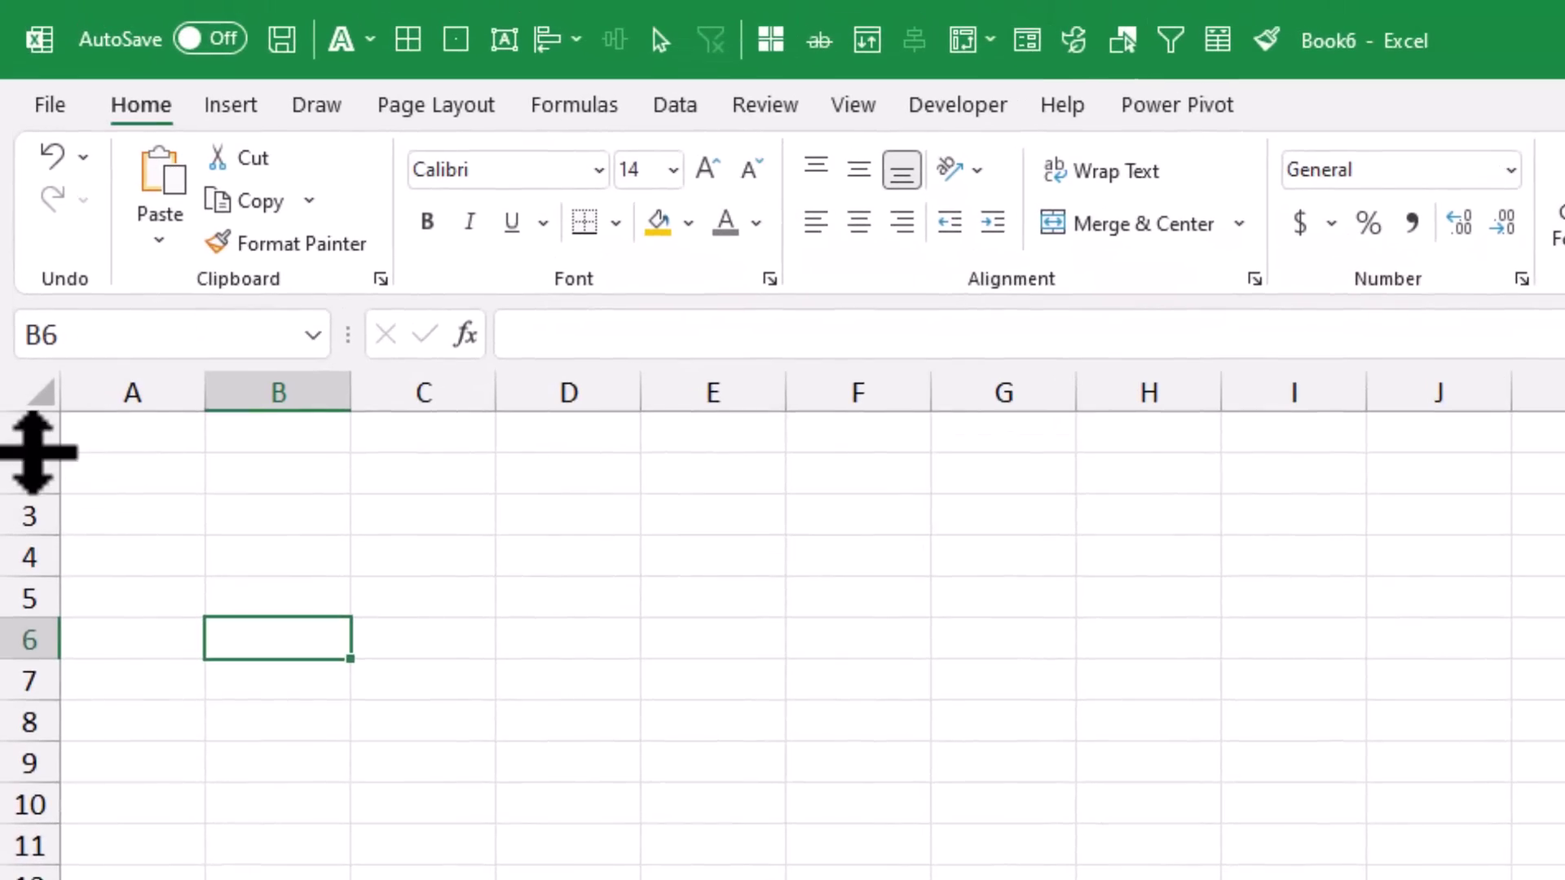
left_click_drag(20, 74, 24, 136)
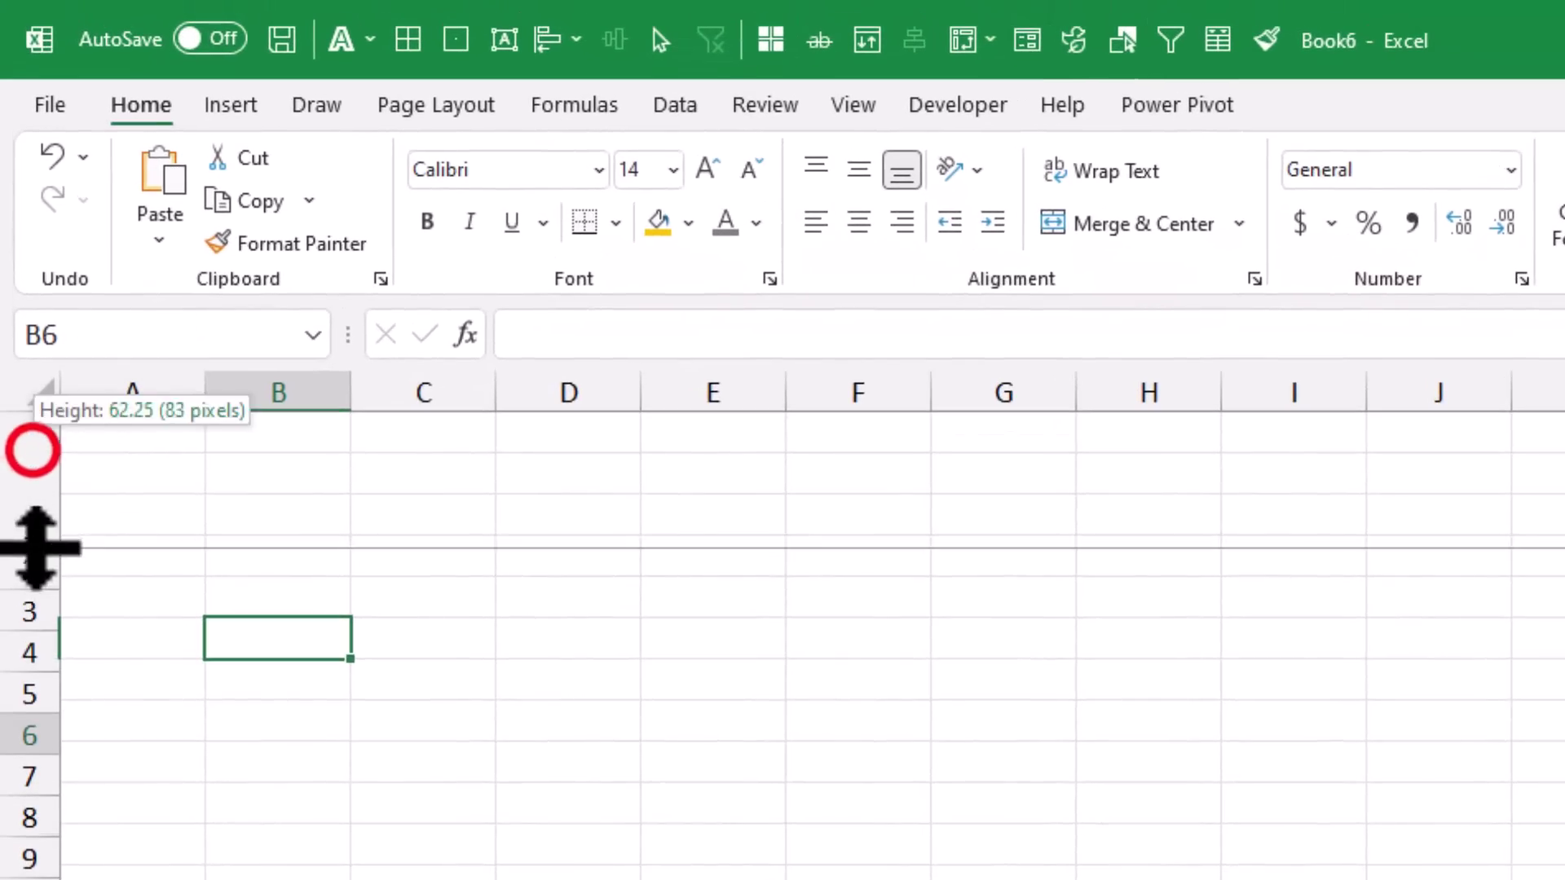
left_click_drag(36, 548, 36, 548)
left_click(32, 479)
left_click(654, 222)
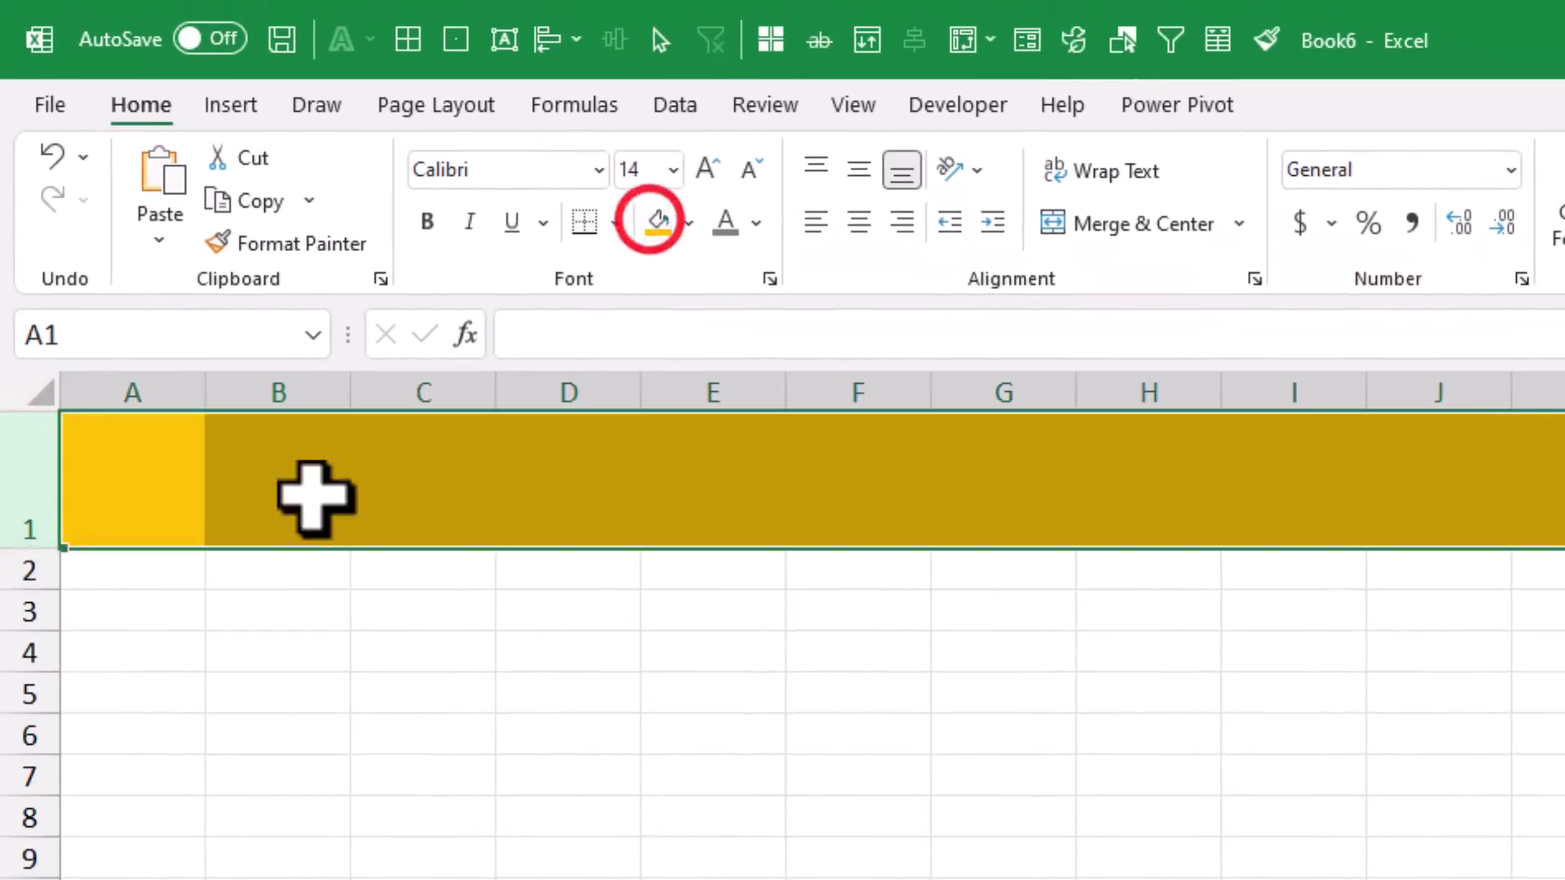
Enter 'Monthly tracker' in B1, bold, size 22 and vertically centred
left_click(314, 494)
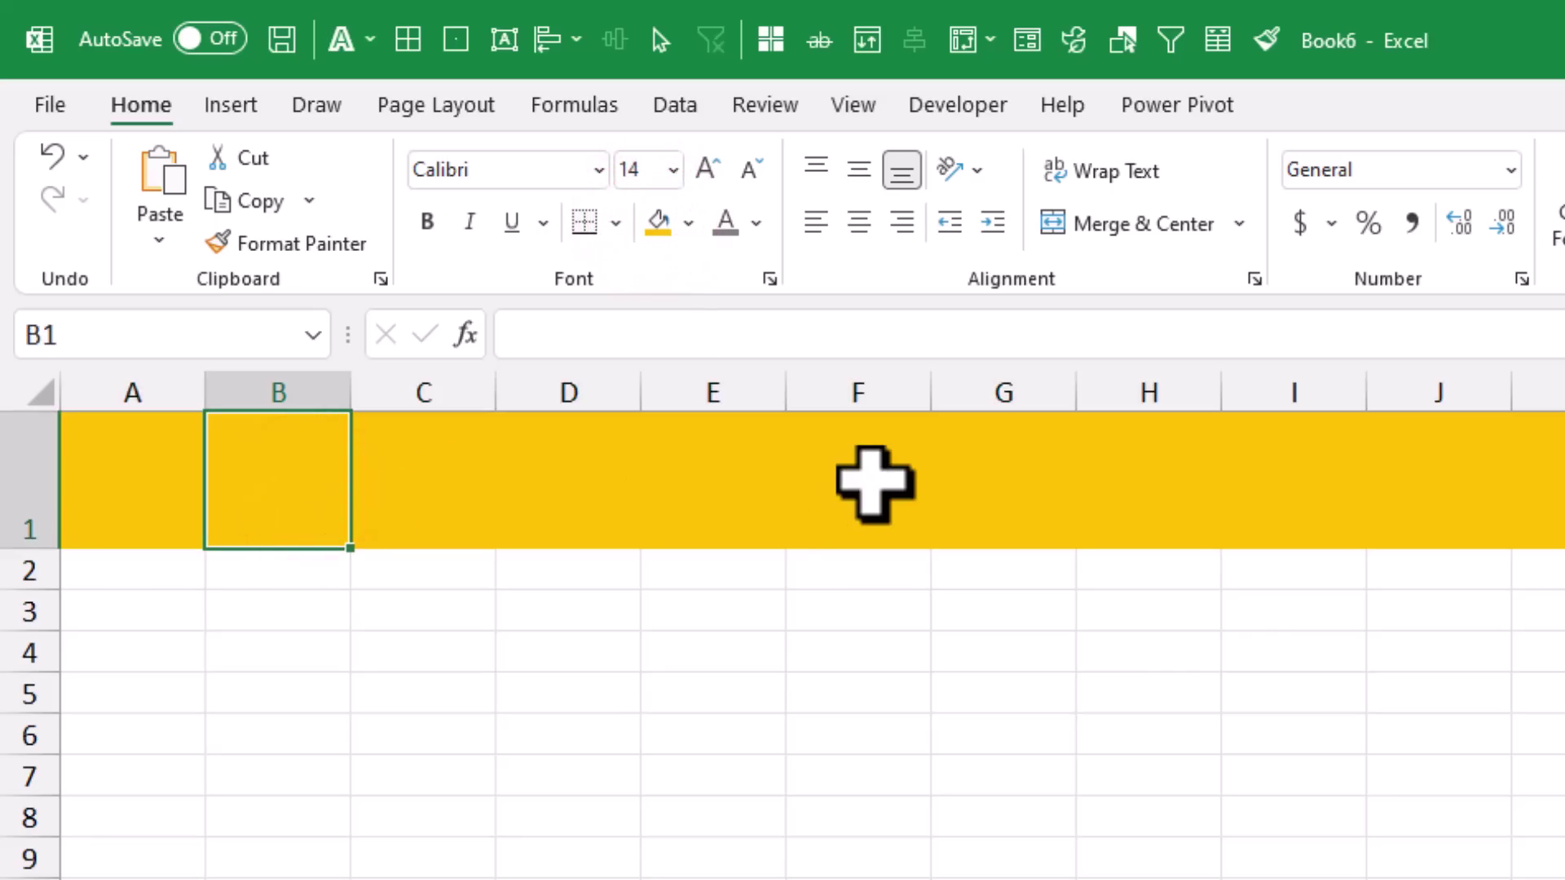
type("Monthly tra")
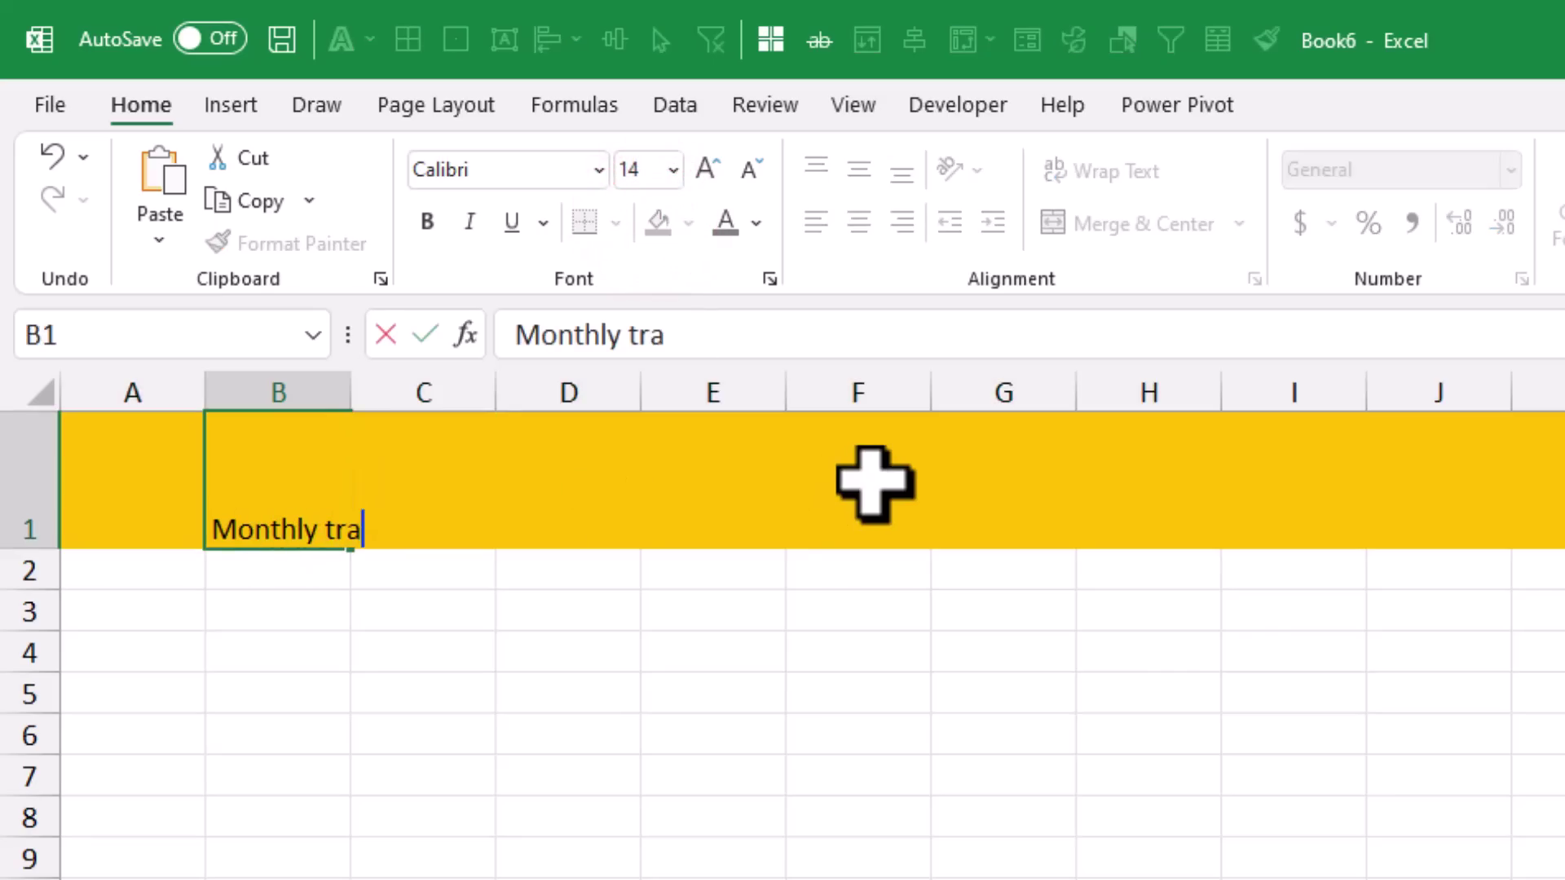
type("cker")
key("Return")
key("Up")
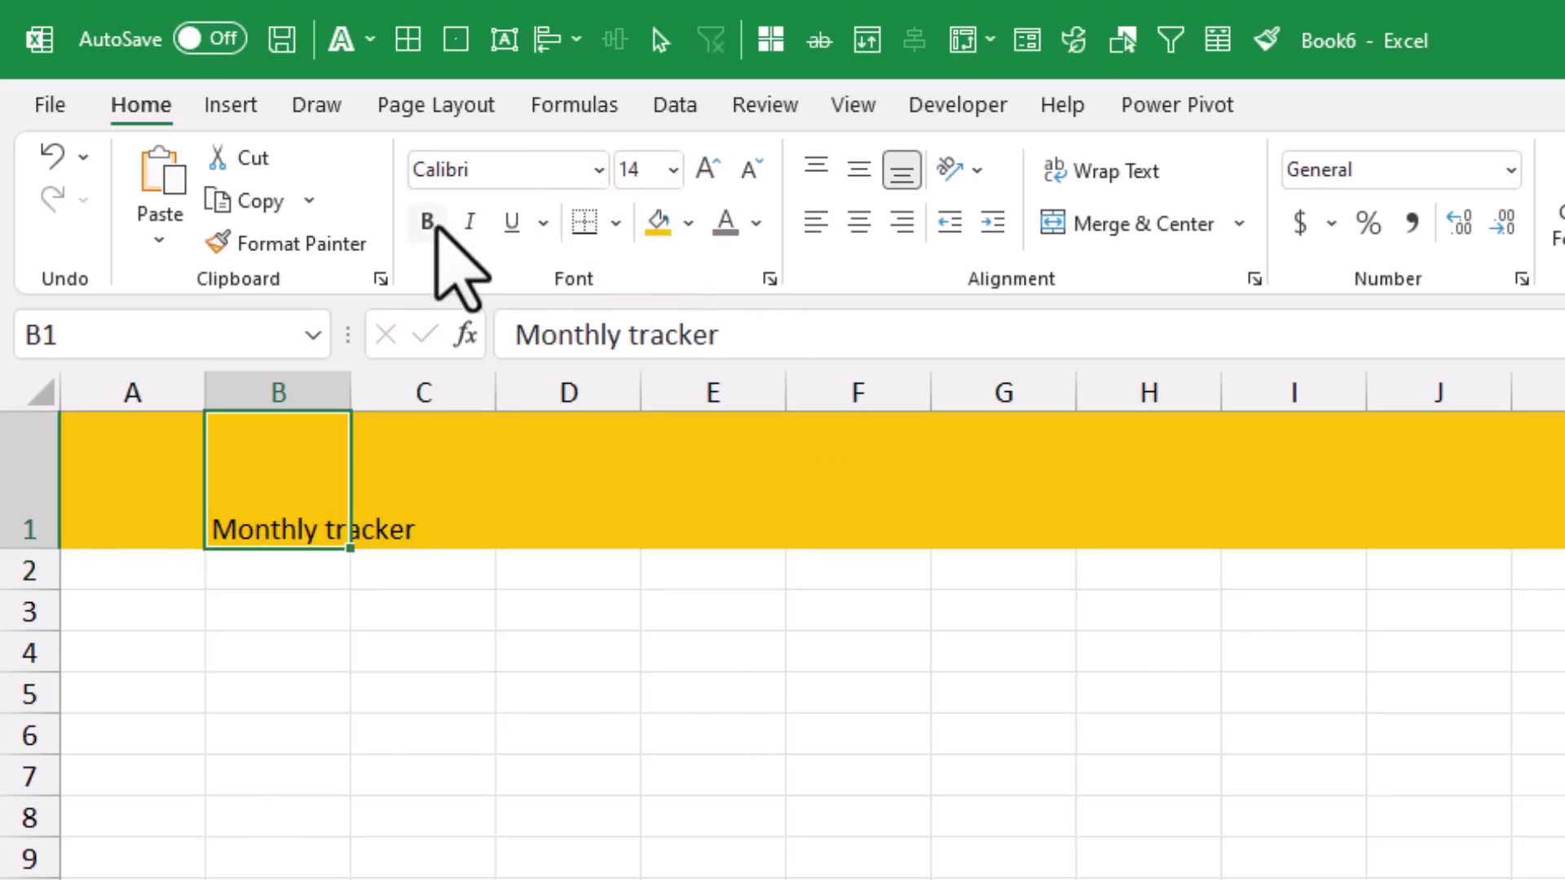
left_click(427, 222)
left_click(673, 170)
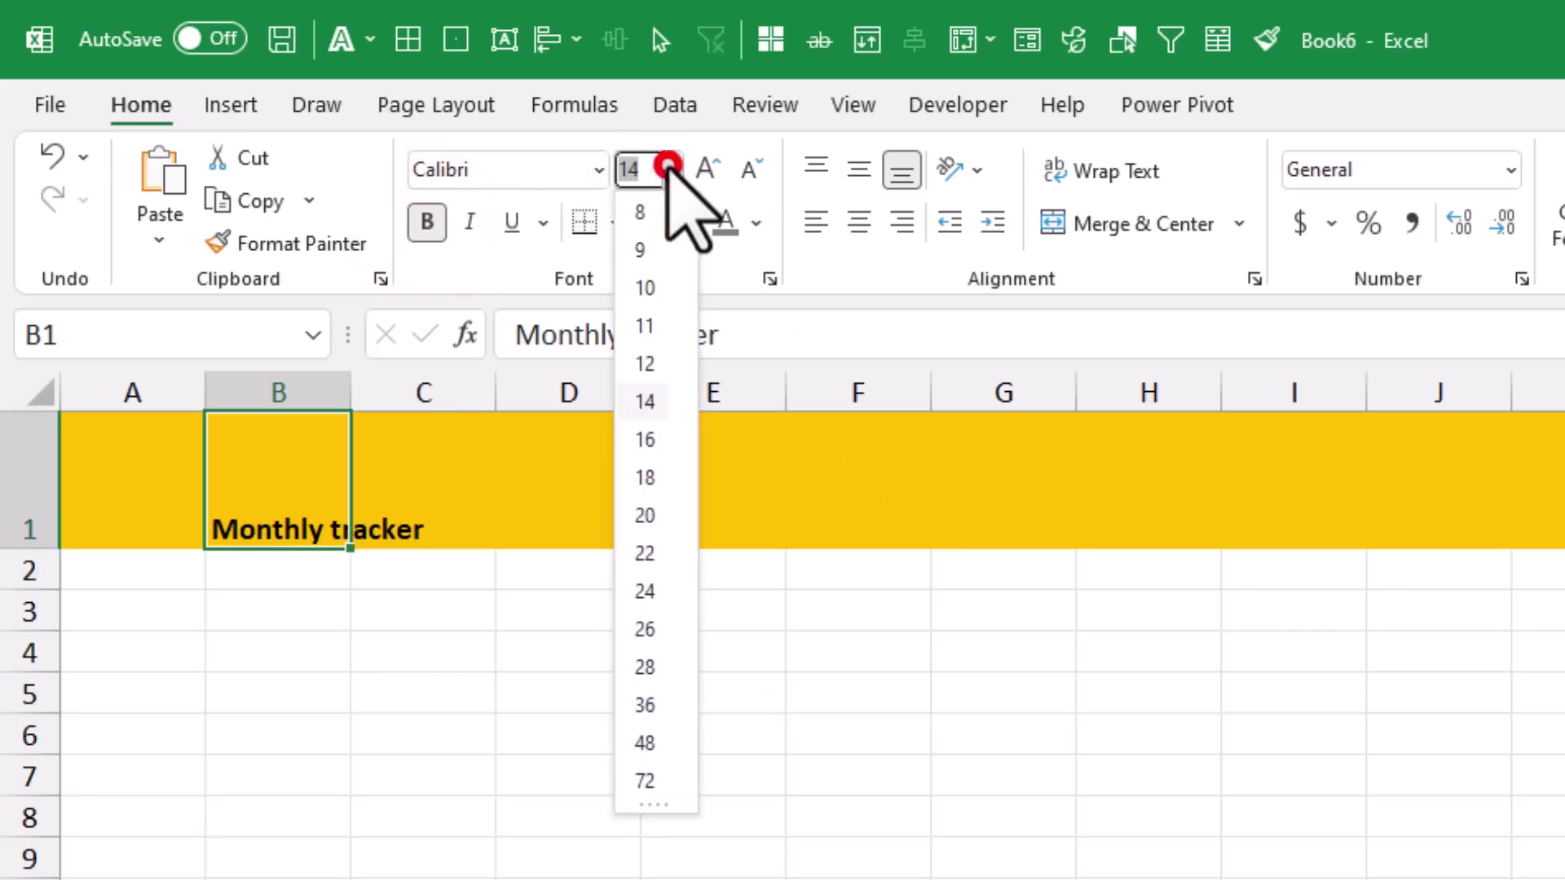
left_click(648, 554)
left_click(859, 168)
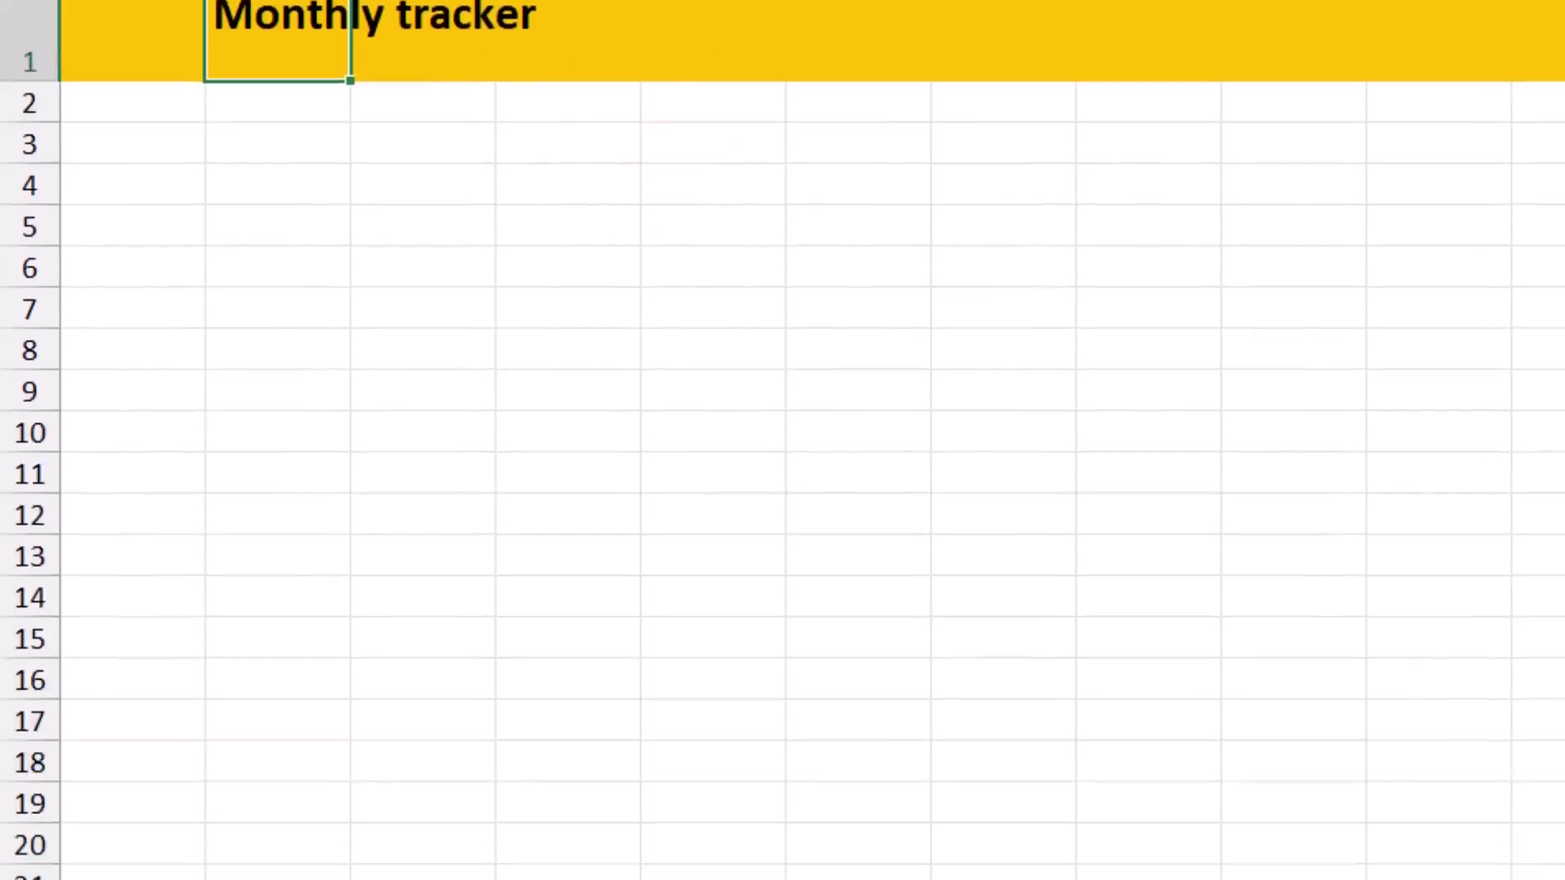
left_click(299, 823)
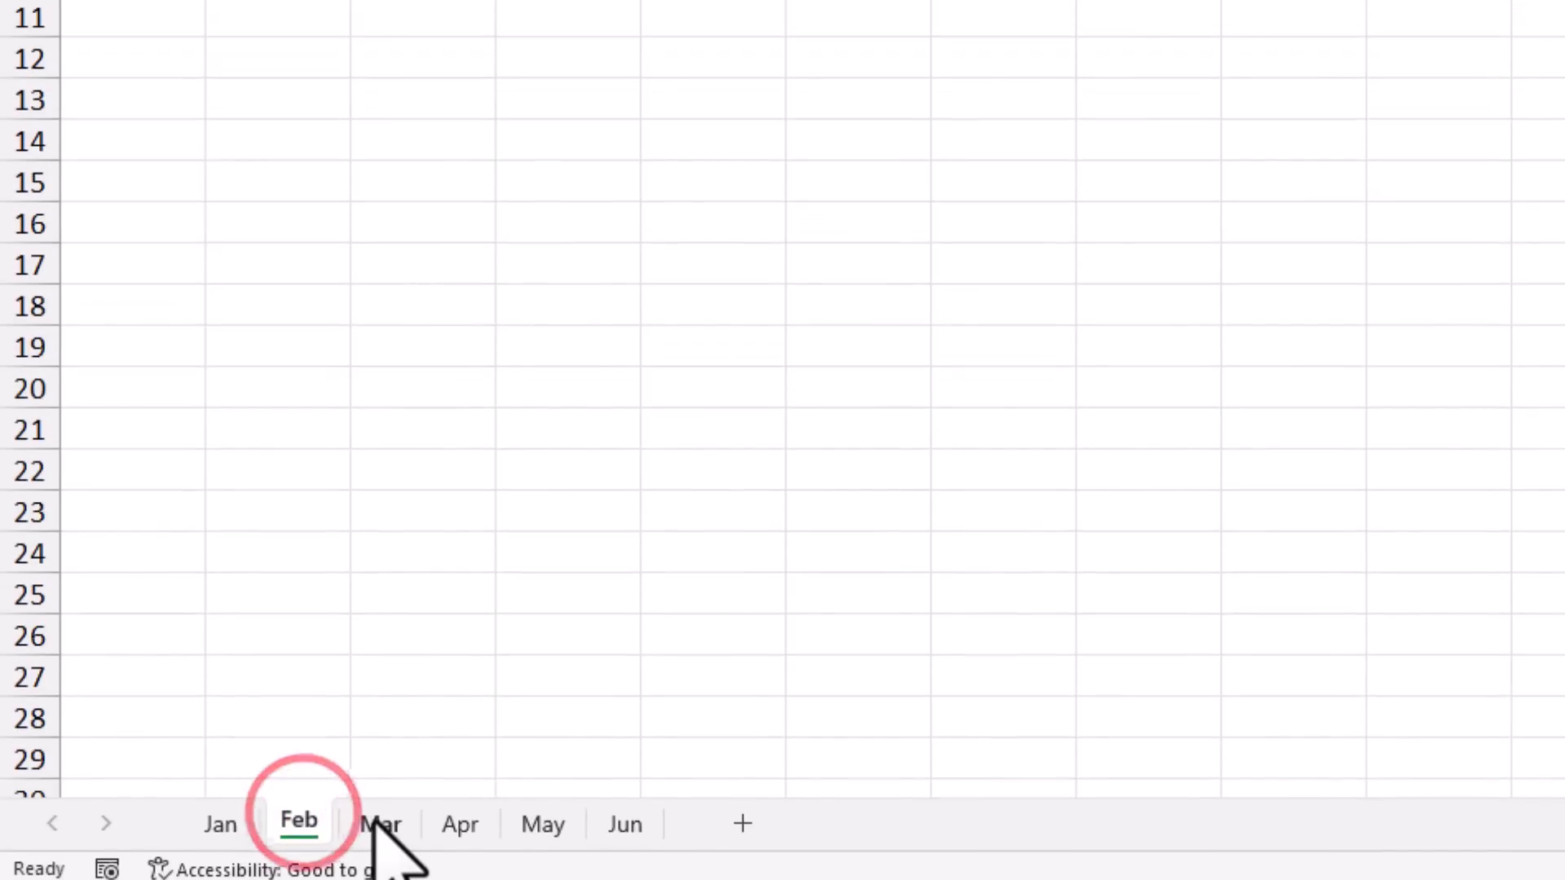
Group sheets Jan through Jun, make row 1 taller with gold fill, and narrow column A
left_click(235, 823)
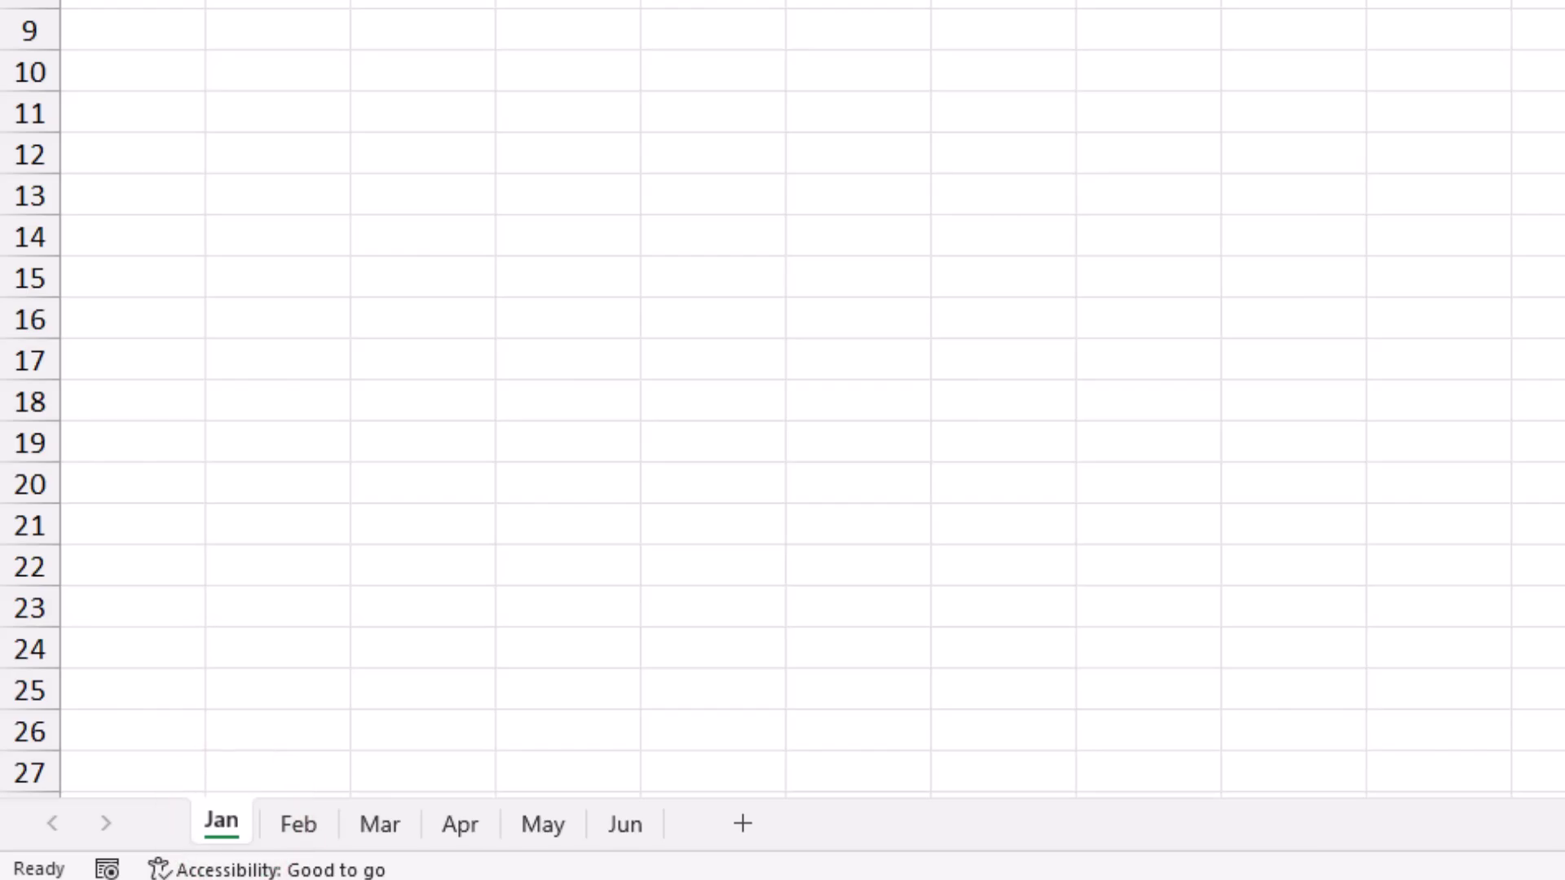
scroll(245, 815, "down", 1)
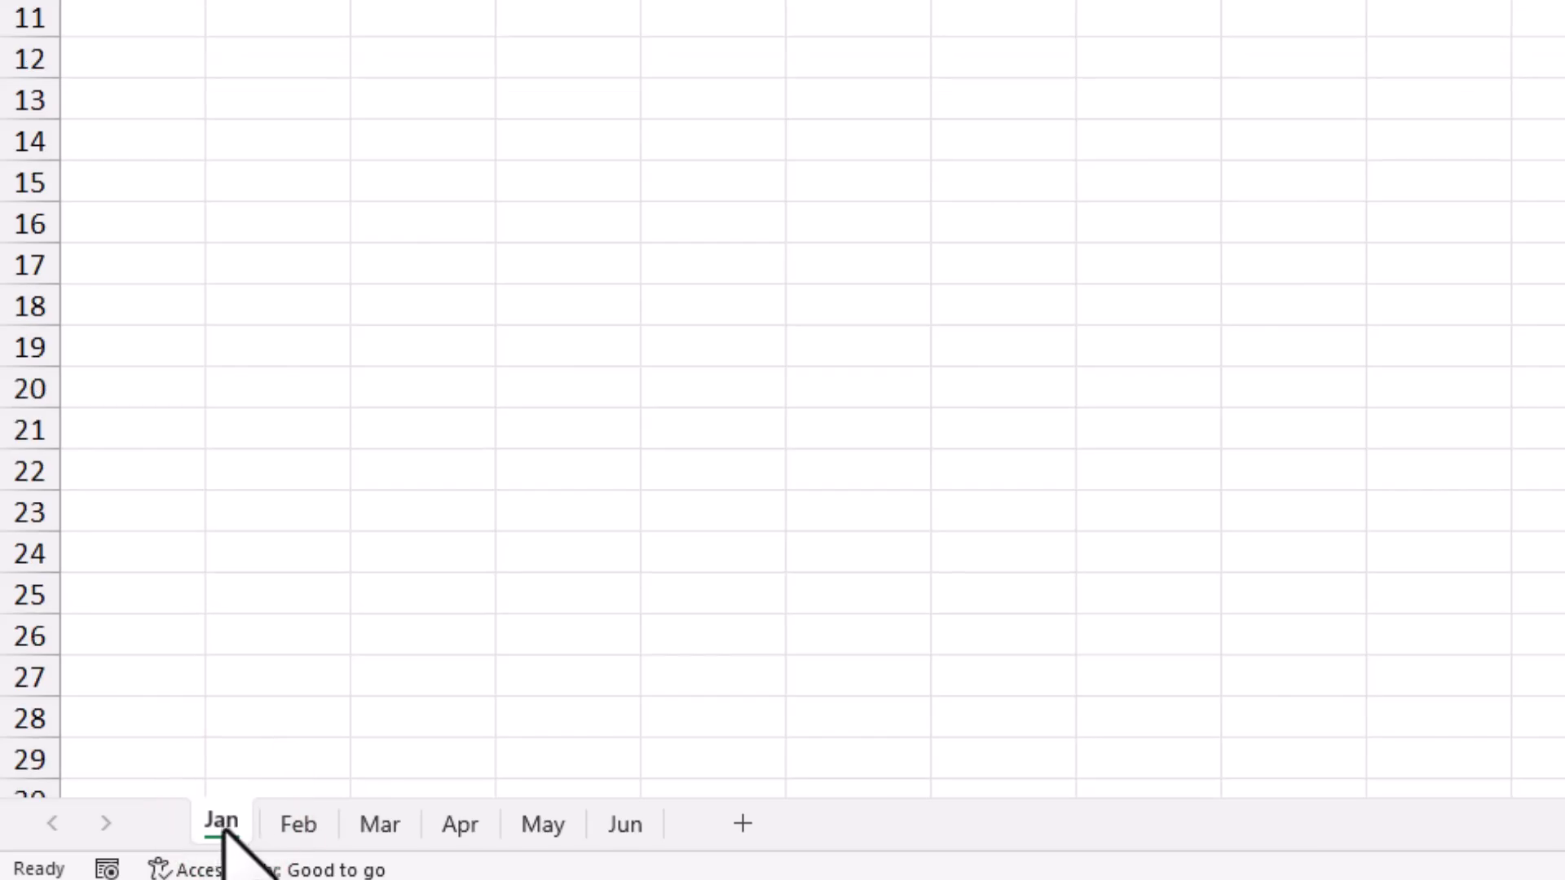
left_click(626, 825, "shift")
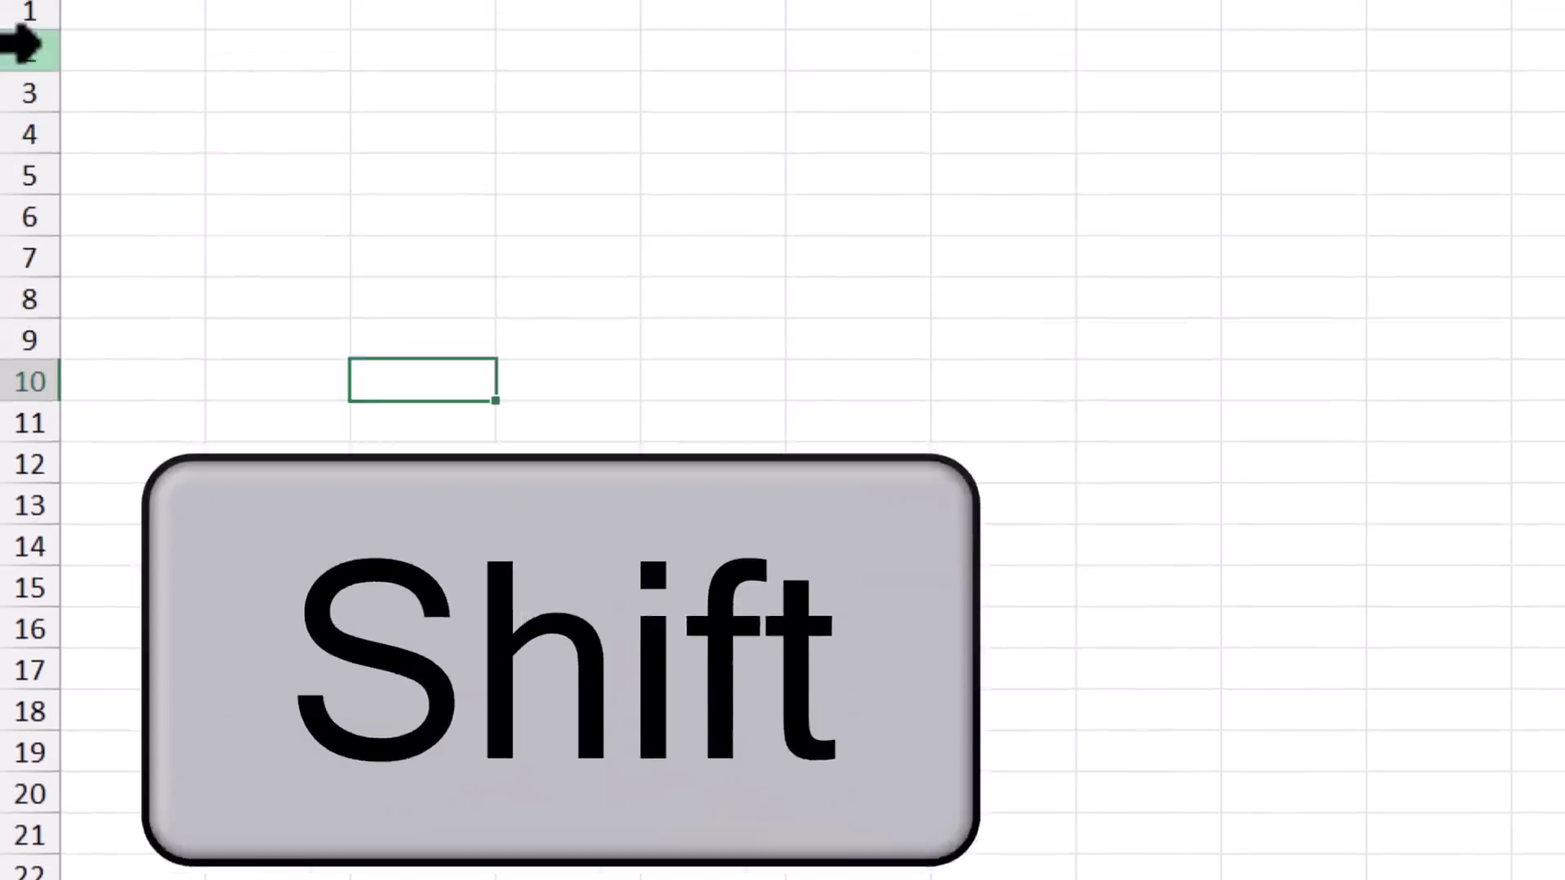
left_click_drag(35, 30, 36, 123)
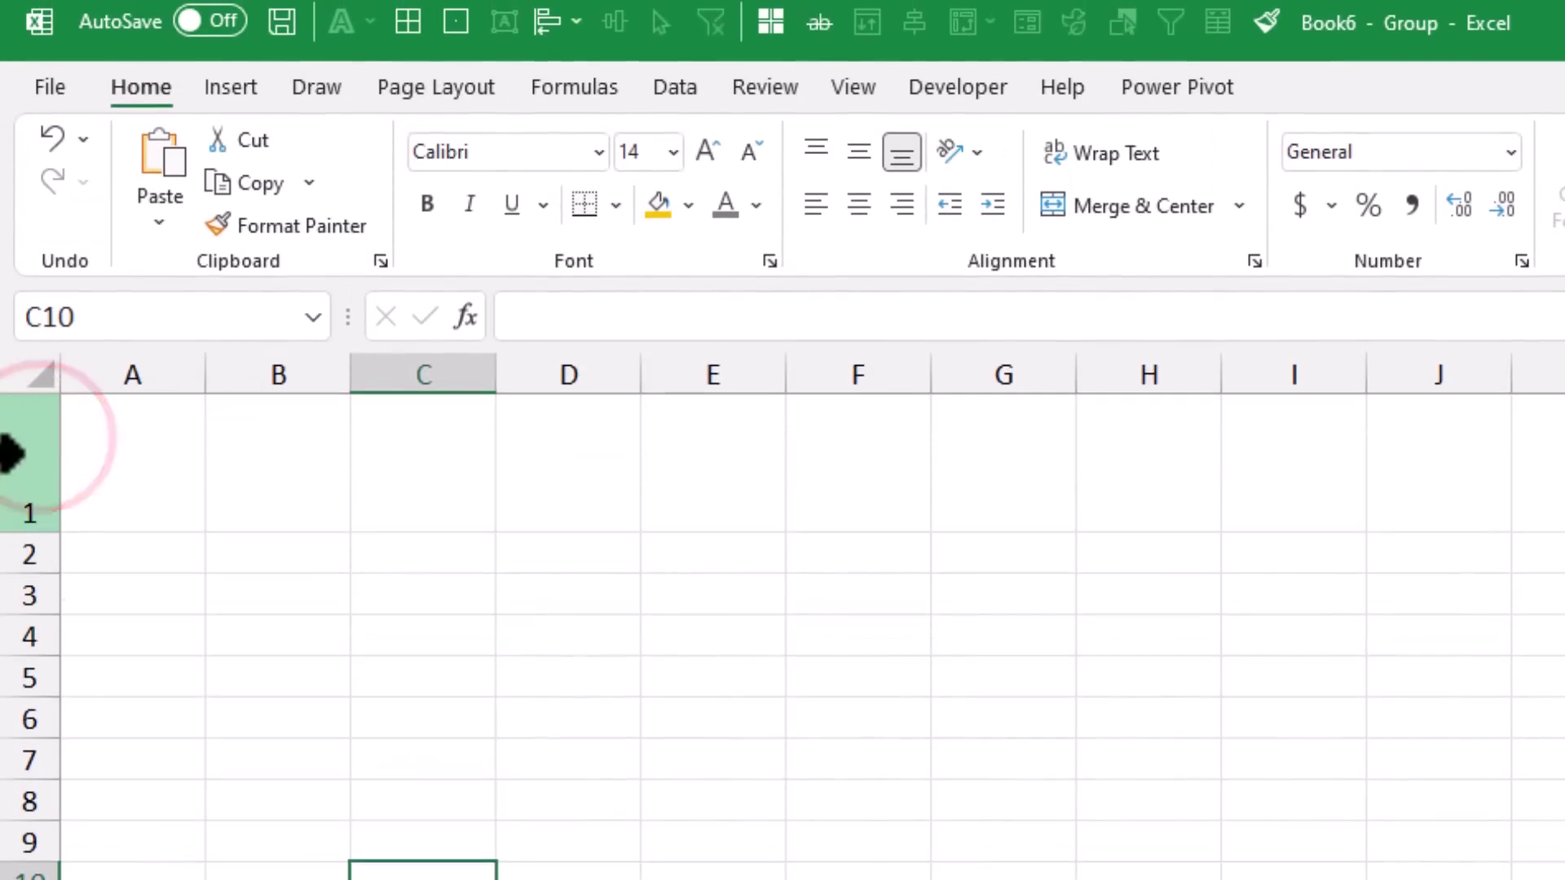
left_click(26, 45)
left_click(658, 203)
left_click_drag(206, 375, 108, 375)
Enter bold 'Monthly Tracker' in B1 at size 28, vertically centred, and check Feb and Jun
left_click(163, 456)
type("Month")
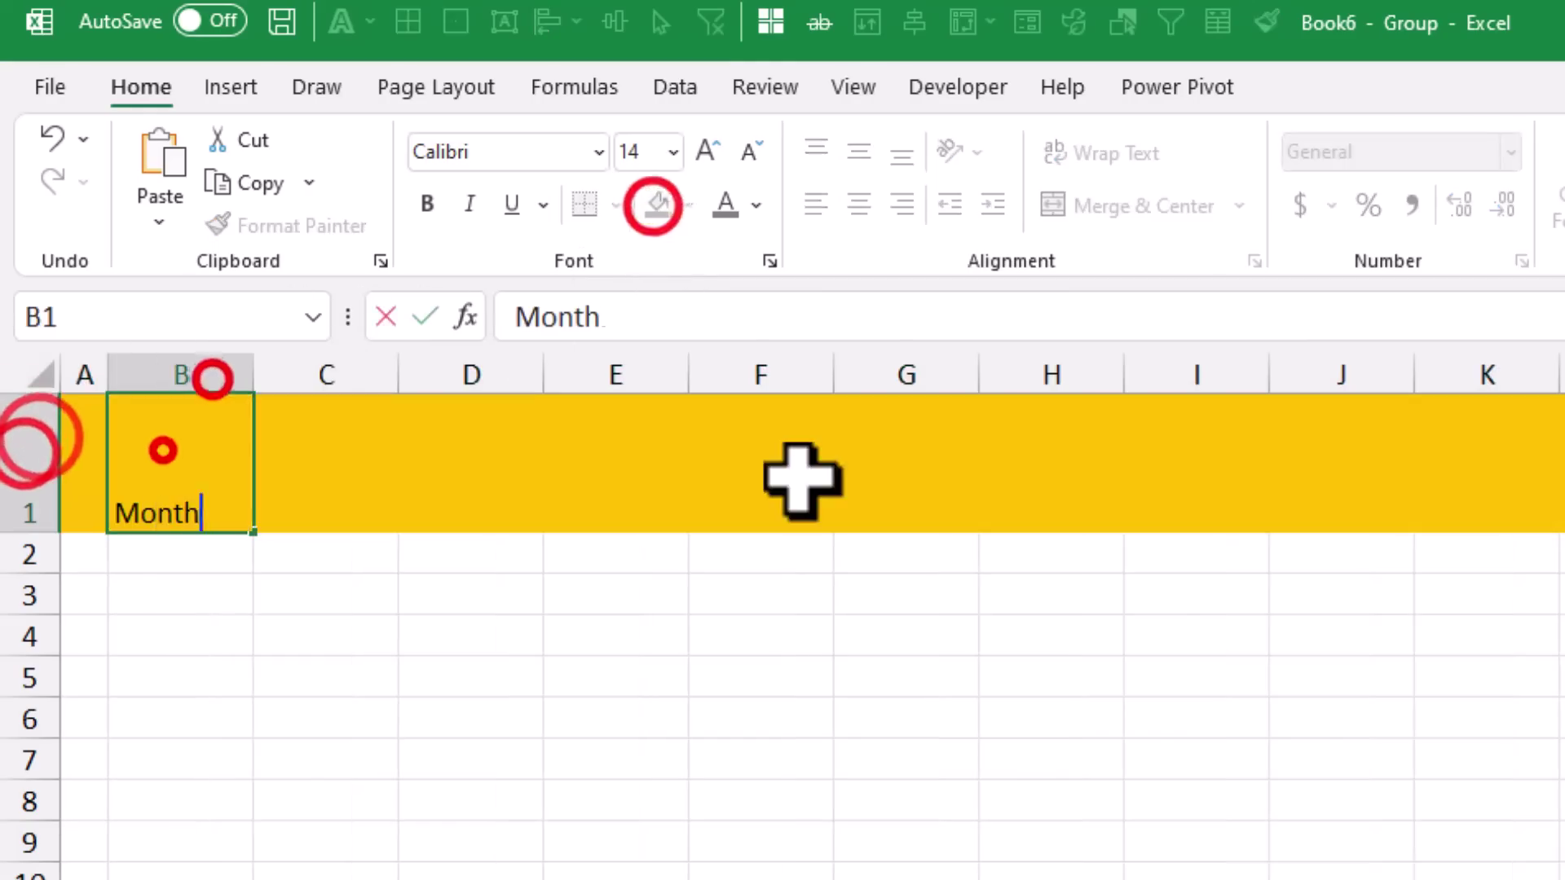
type("ly Tracker")
left_click(859, 151)
left_click(648, 152)
type("28")
key("Return")
key("ctrl+b")
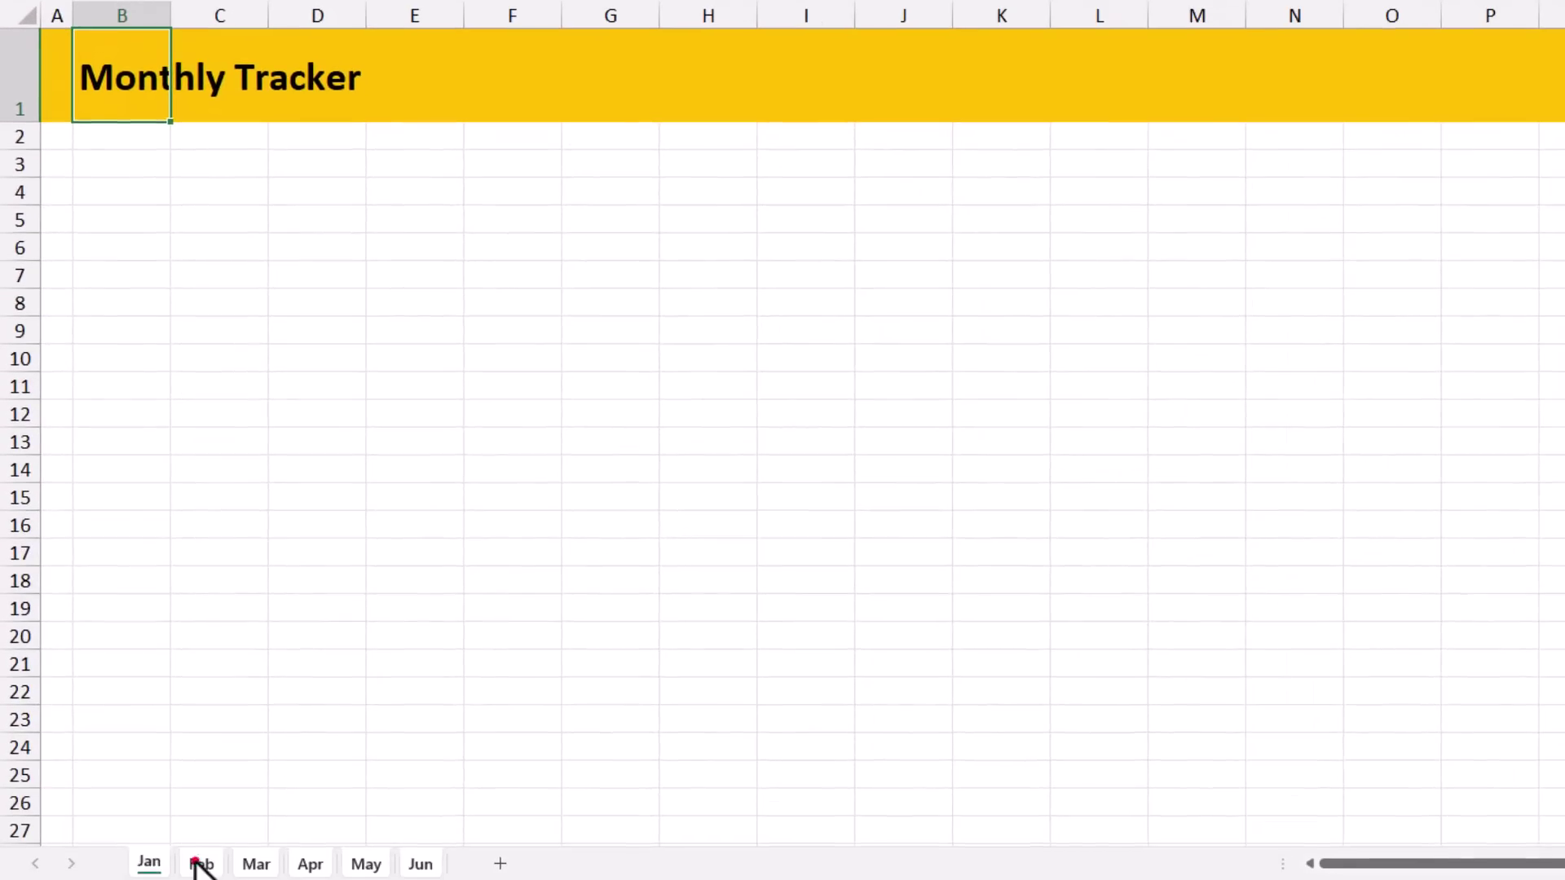
left_click(197, 864)
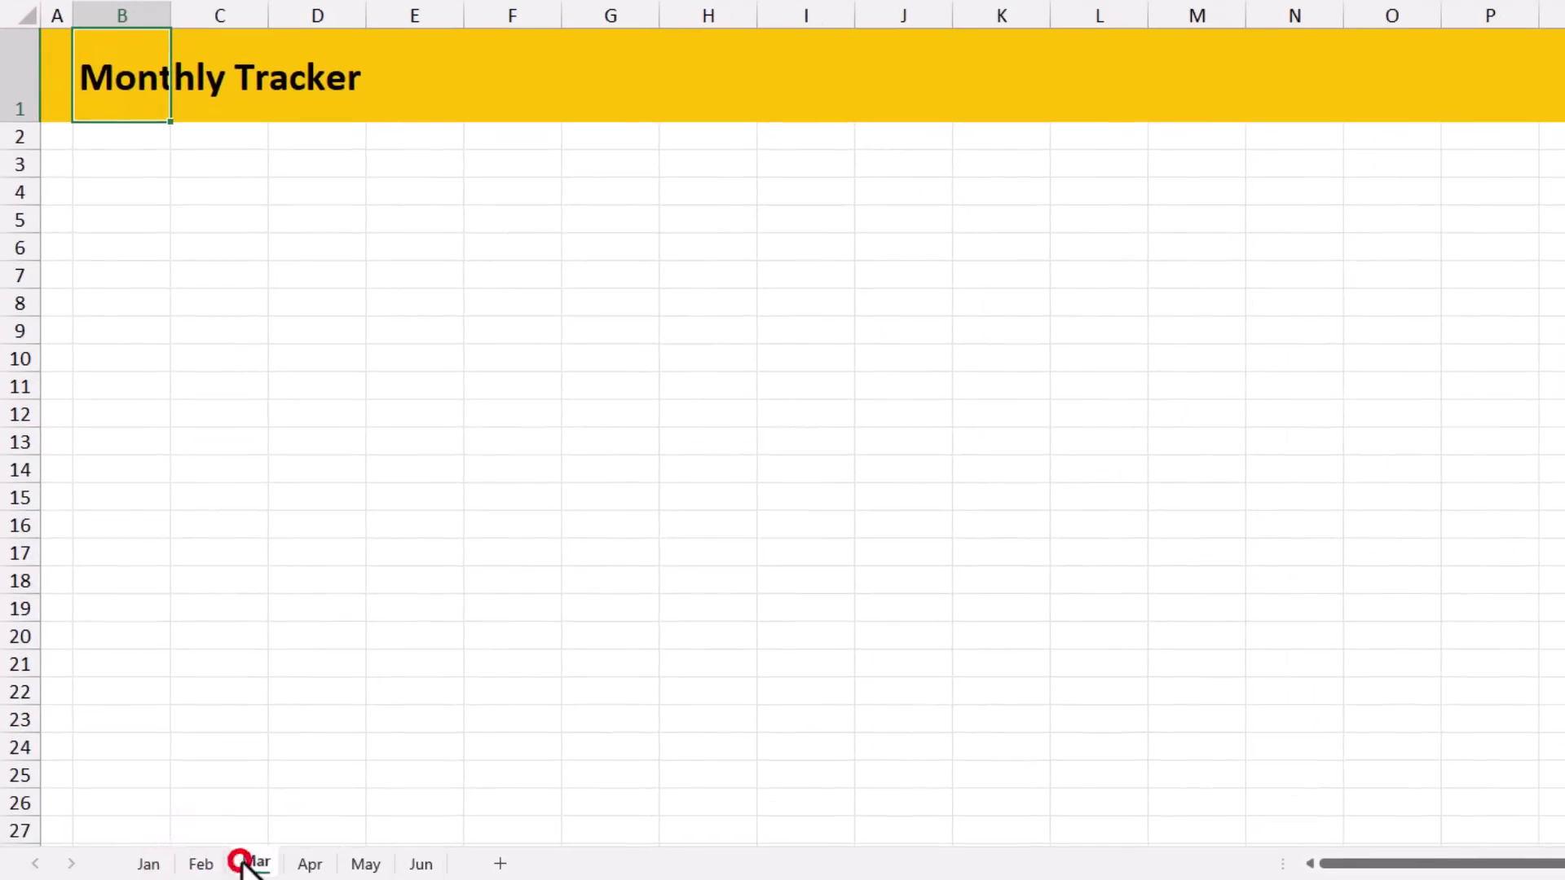
left_click(418, 862)
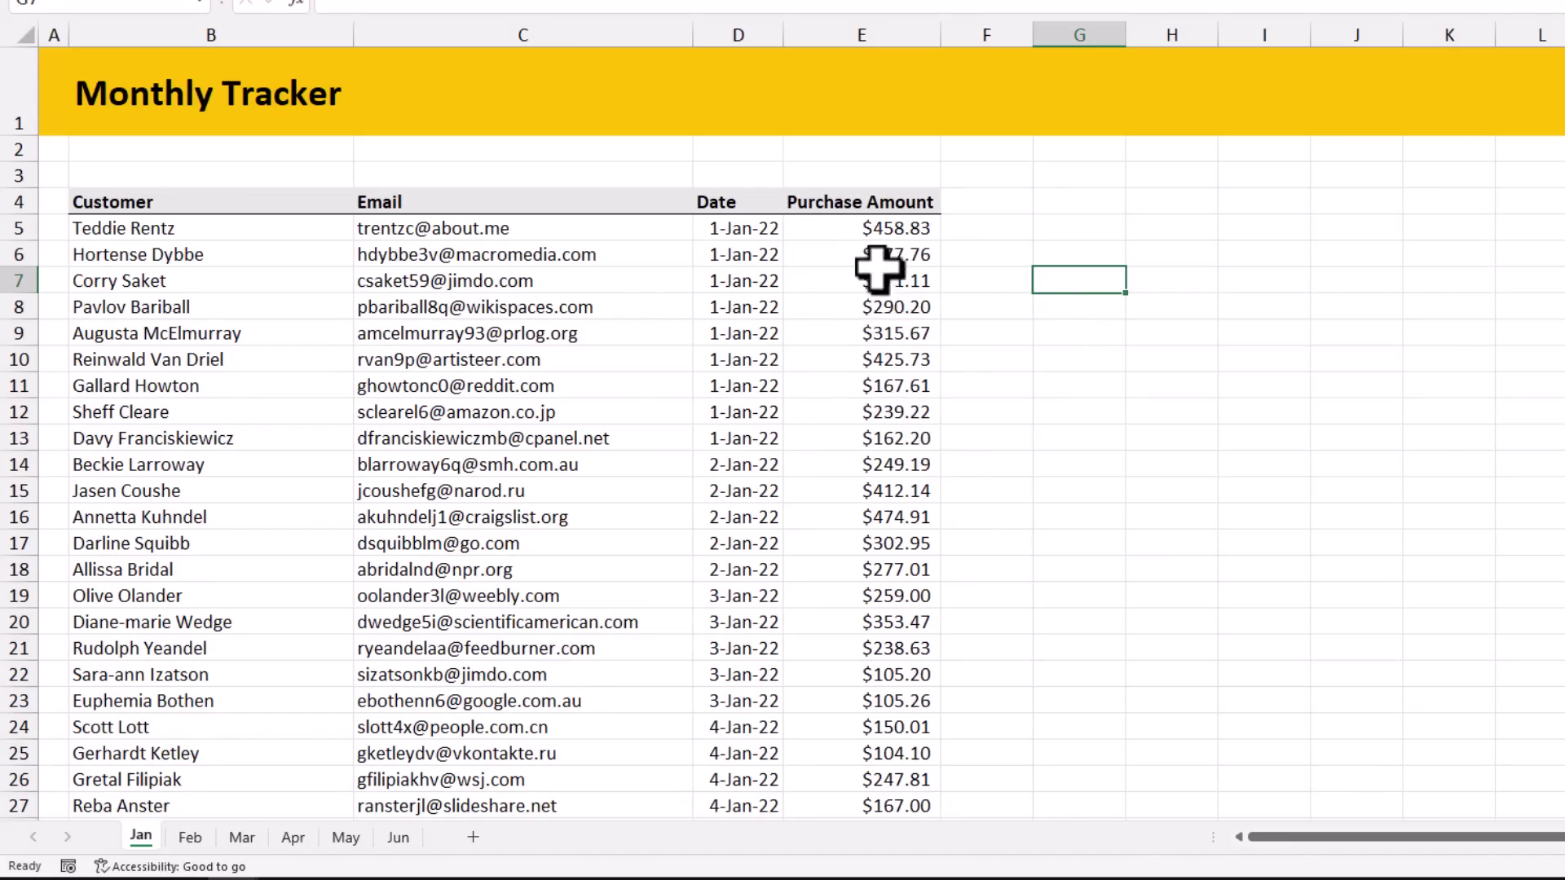
left_click(905, 230)
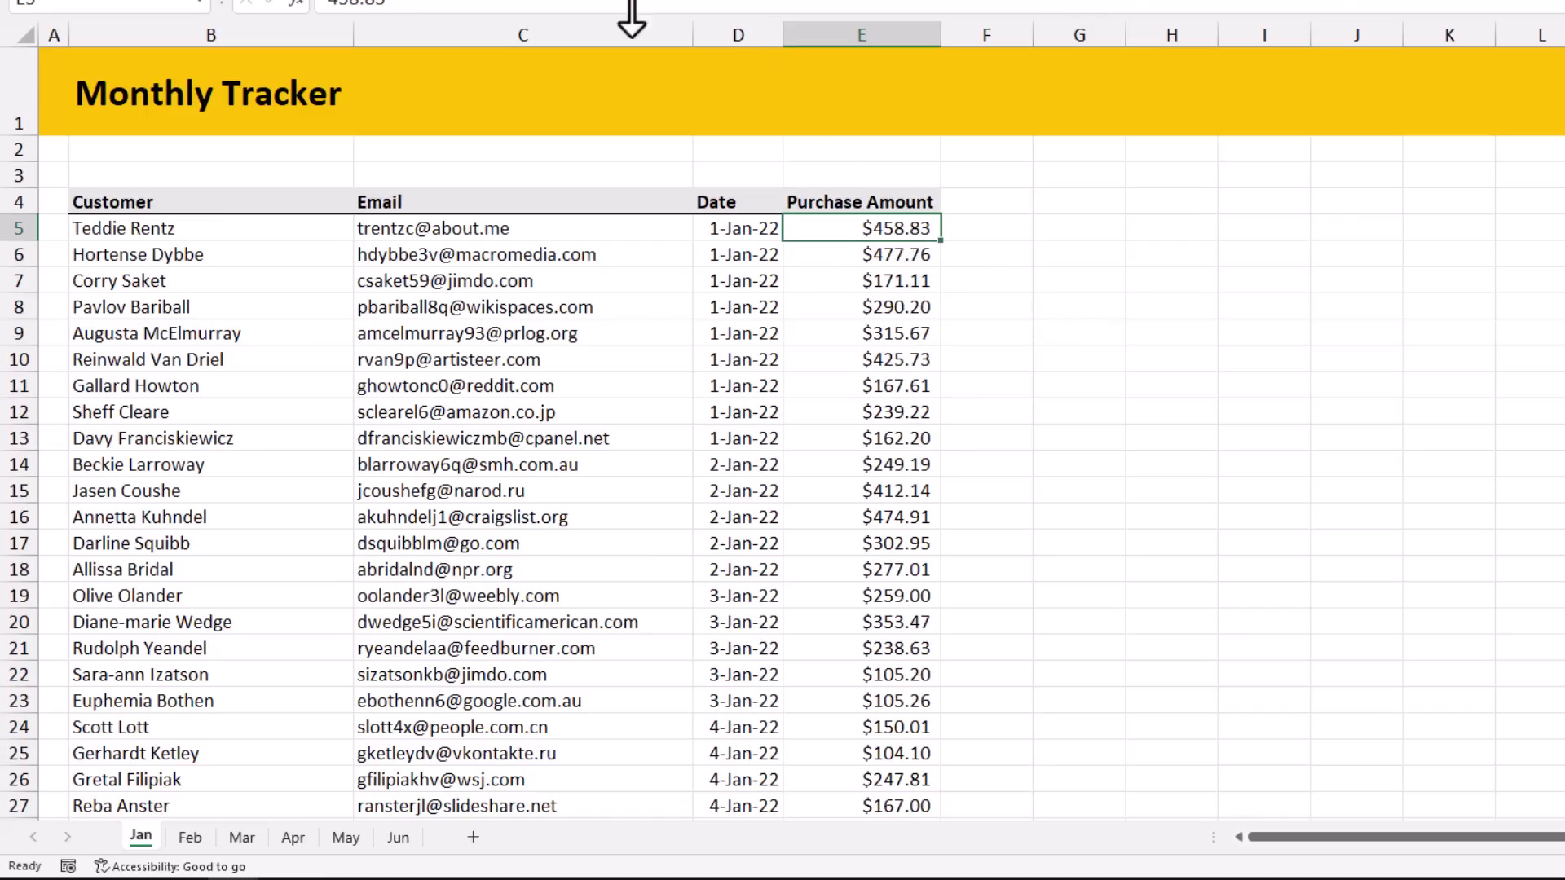
key("F4")
left_click(864, 256)
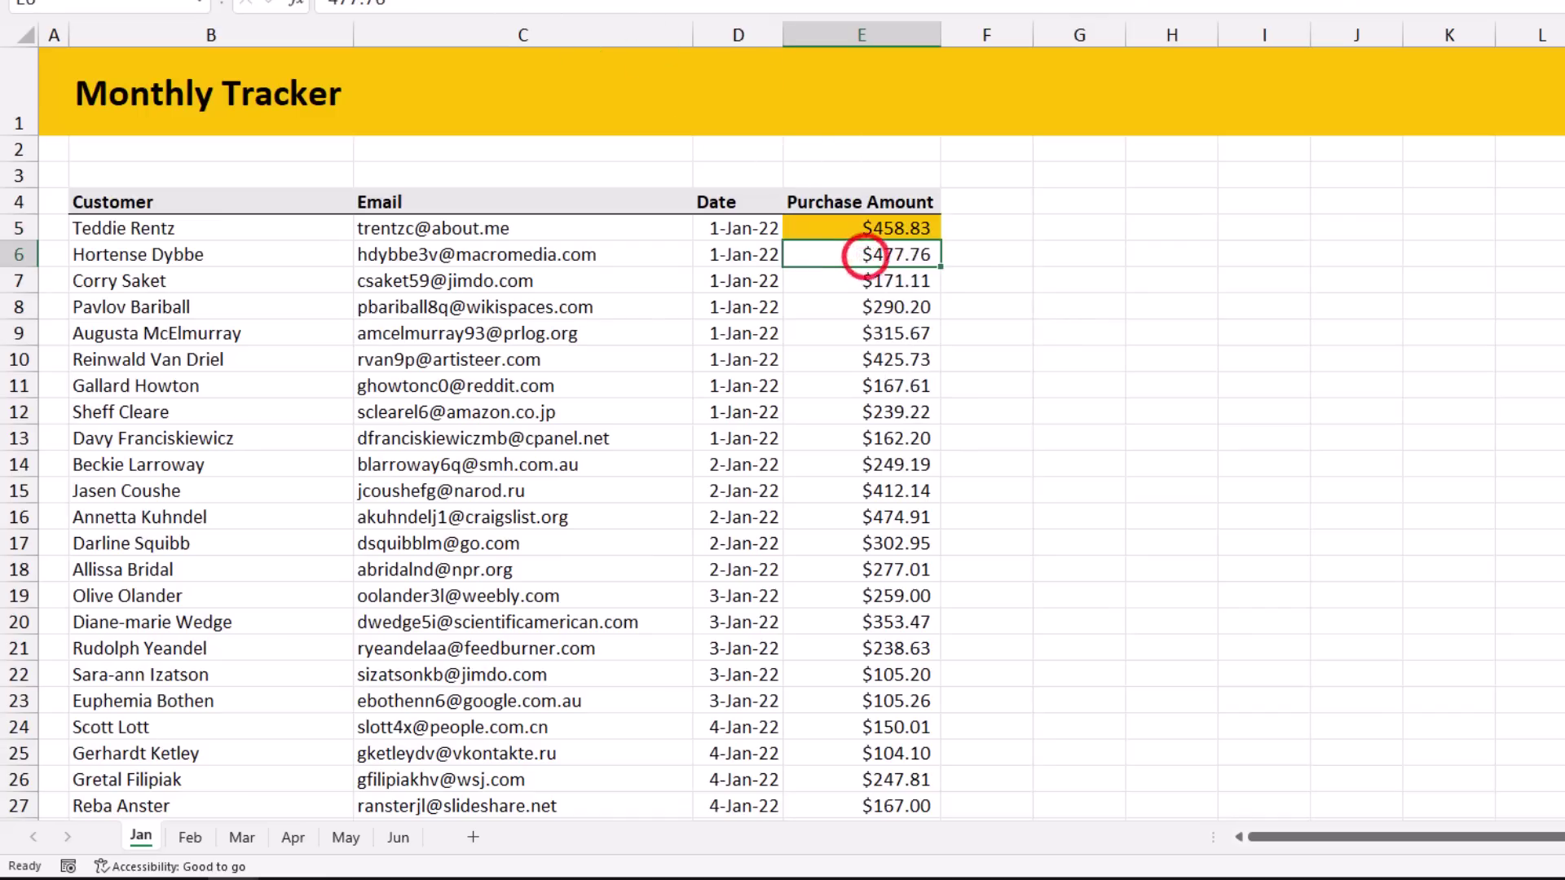
key("F4")
left_click(894, 363)
key("F4")
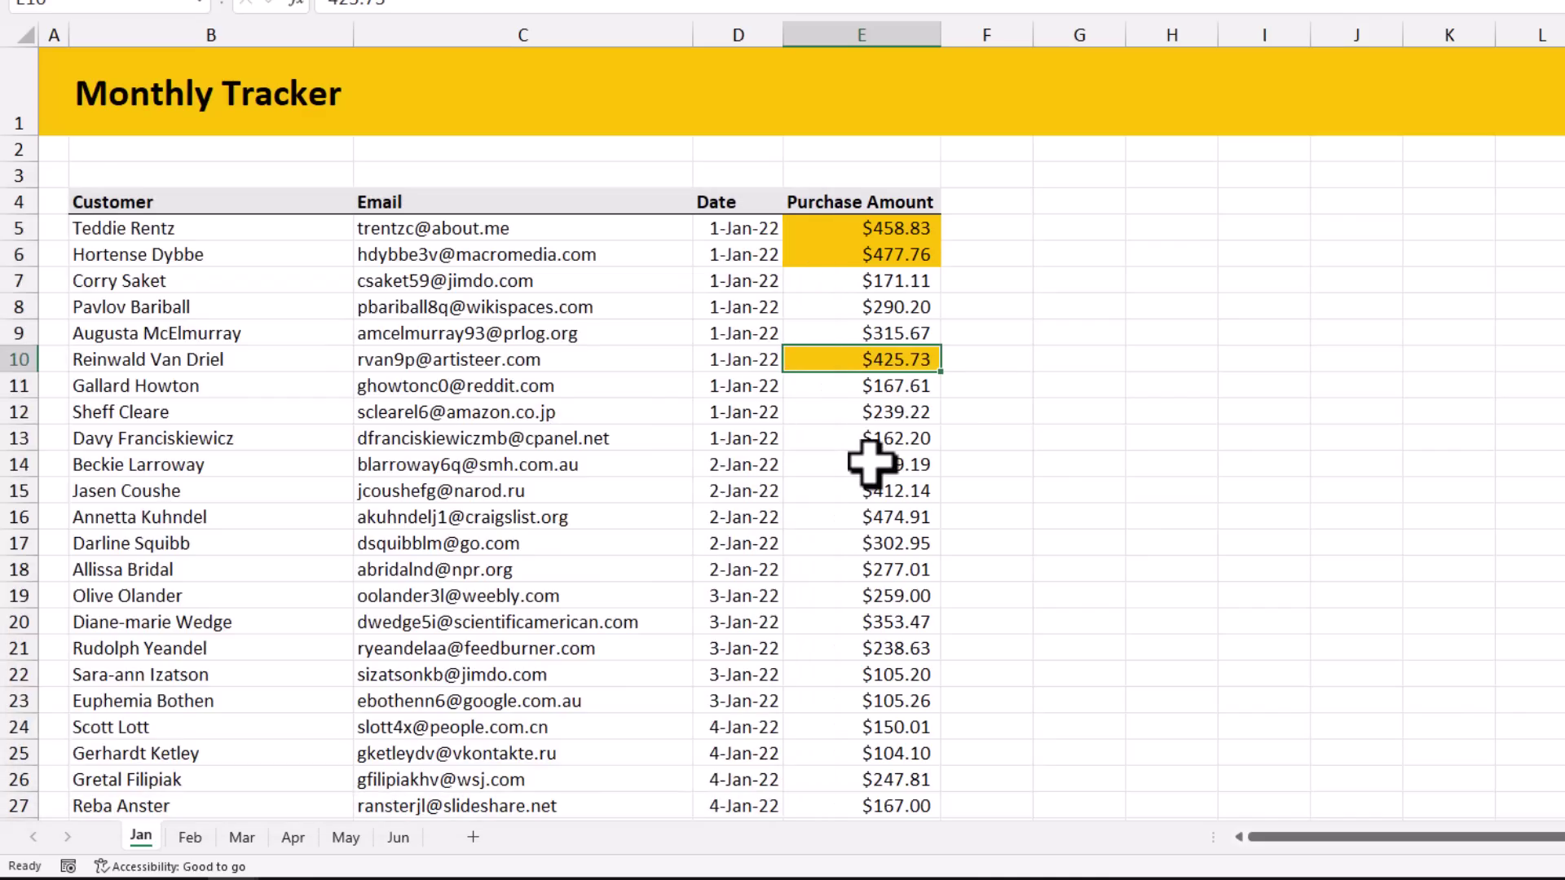
key("ctrl+z")
key("ctrl+z")
key("ctrl+z")
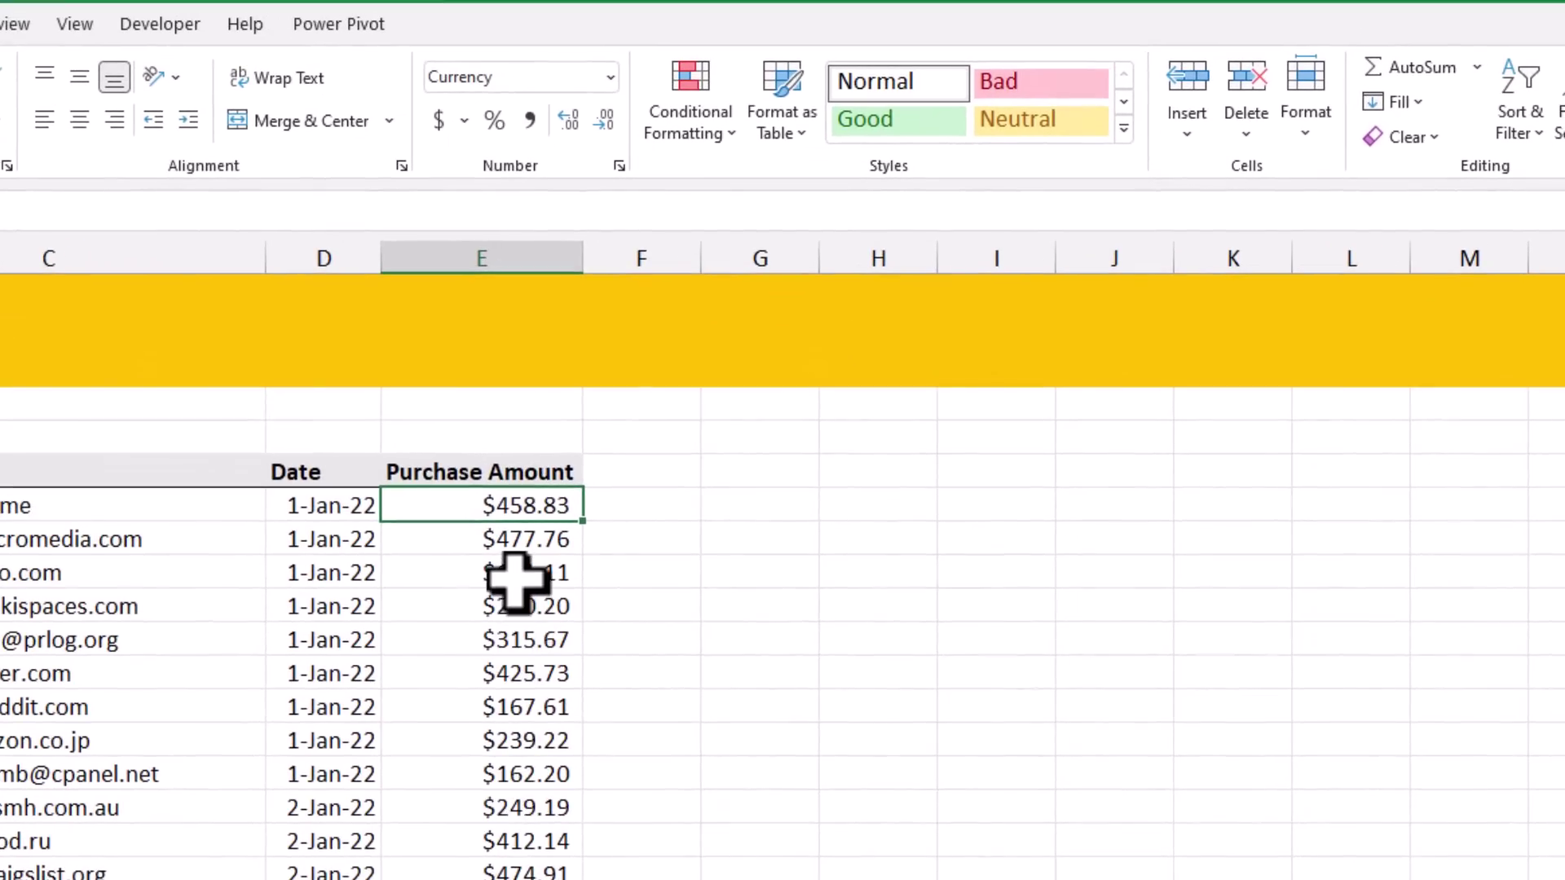
Fill Purchase Amounts above 400 yellow using a Greater Than conditional formatting rule
key("ctrl+shift+Down")
left_click(716, 112)
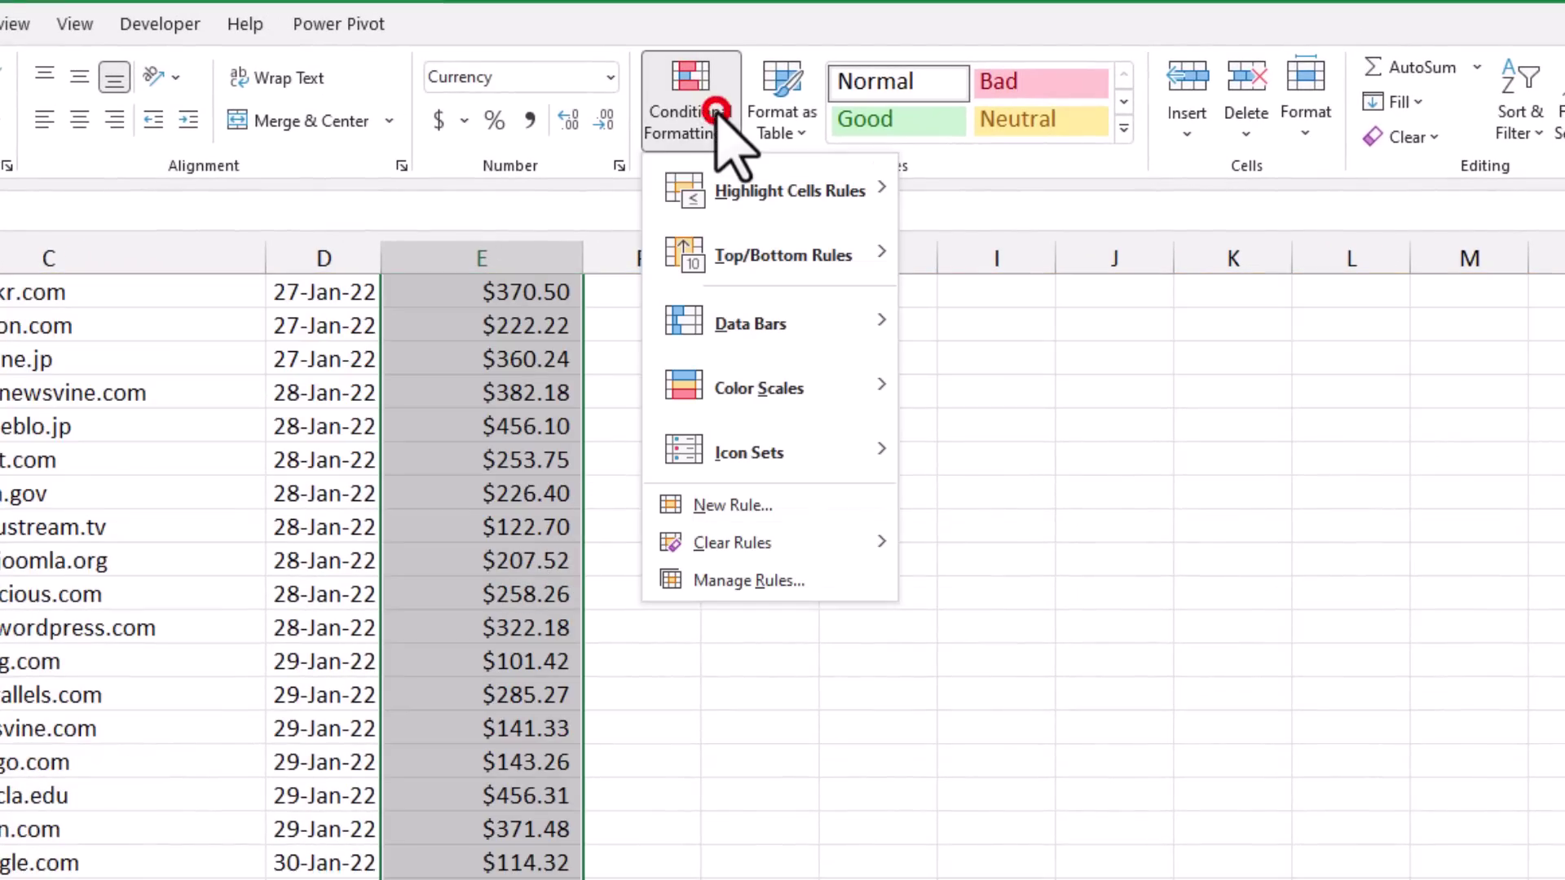
left_click(761, 196)
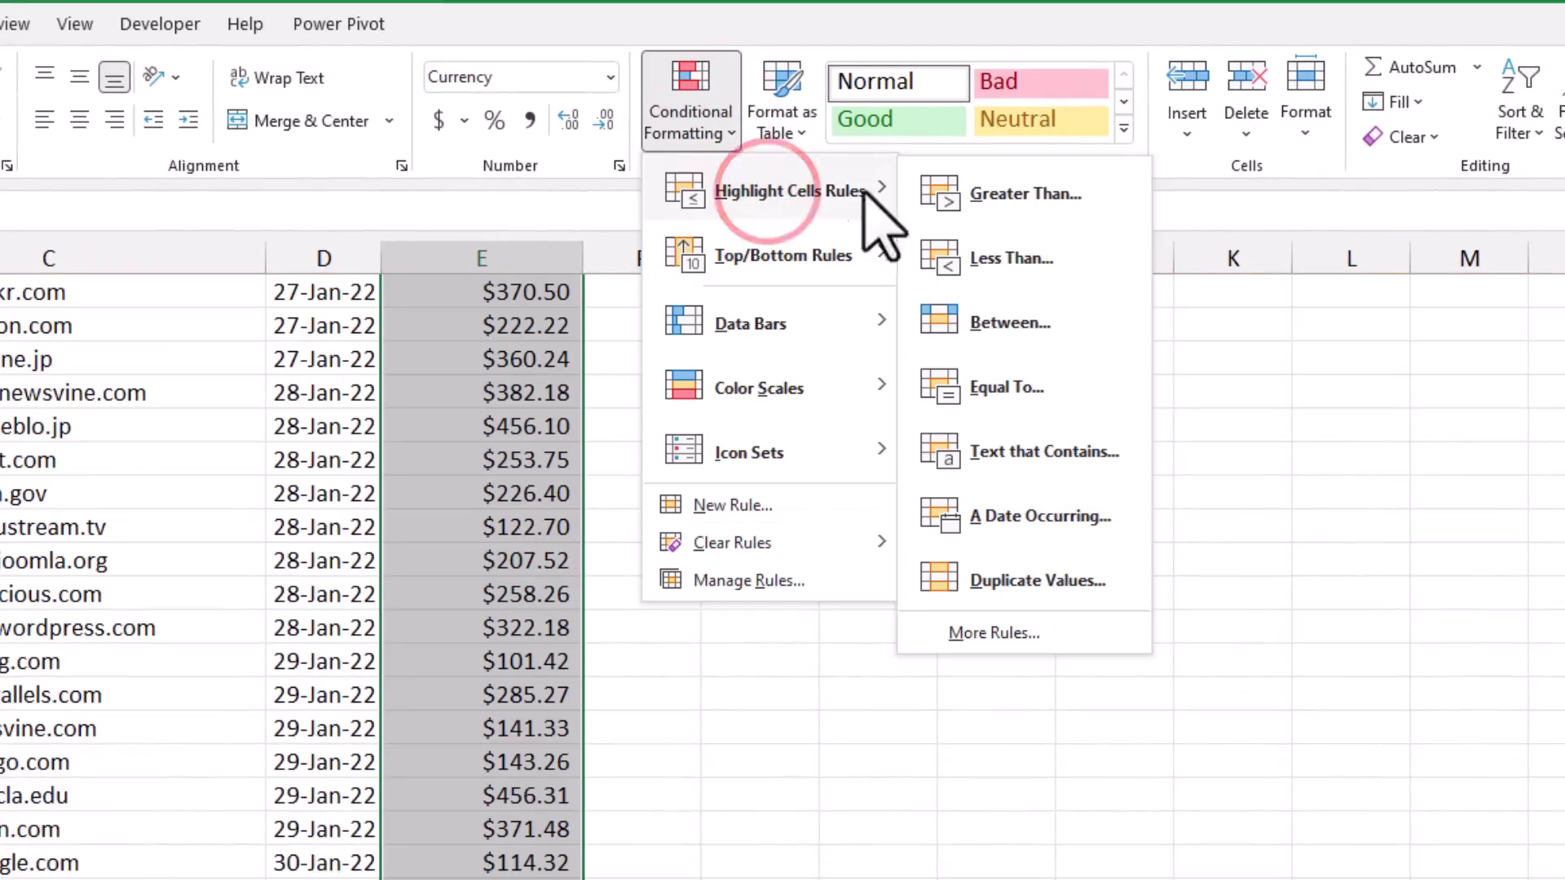
left_click(1001, 199)
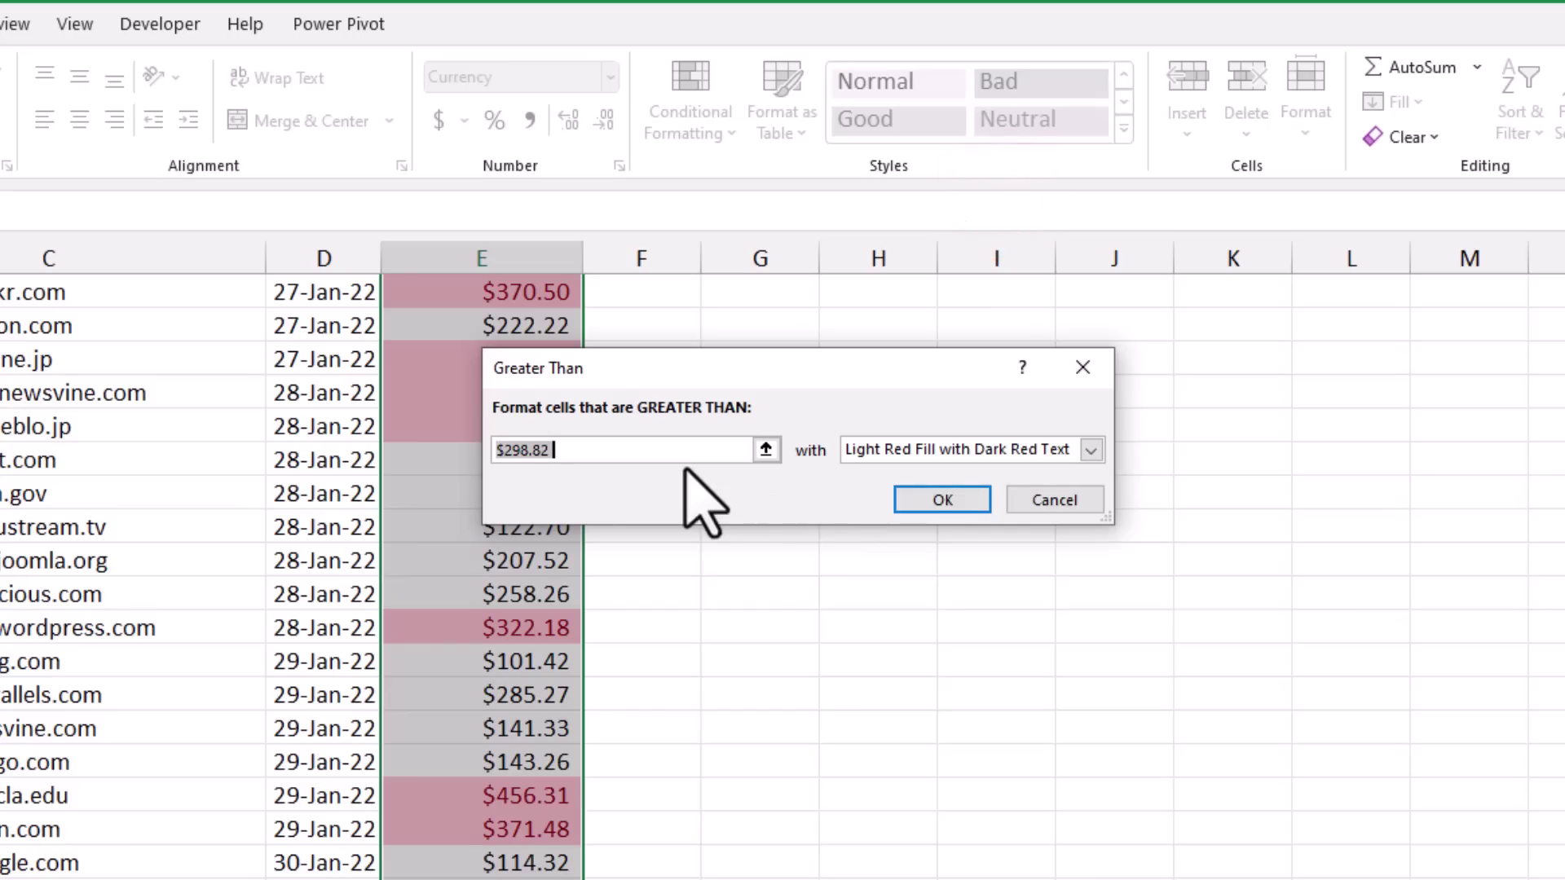
type("400")
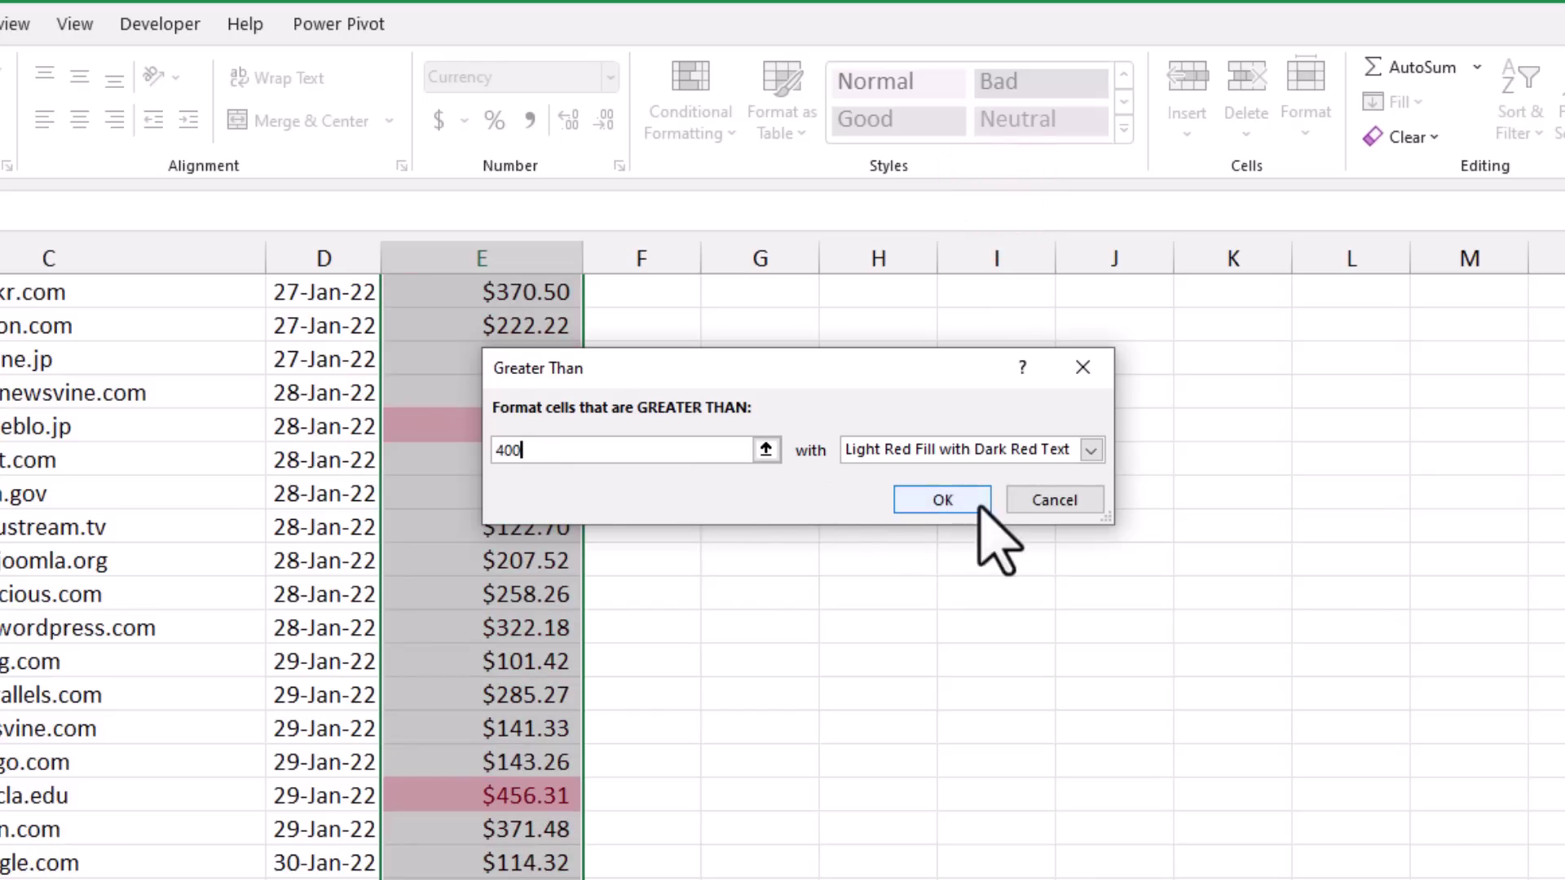
left_click(986, 449)
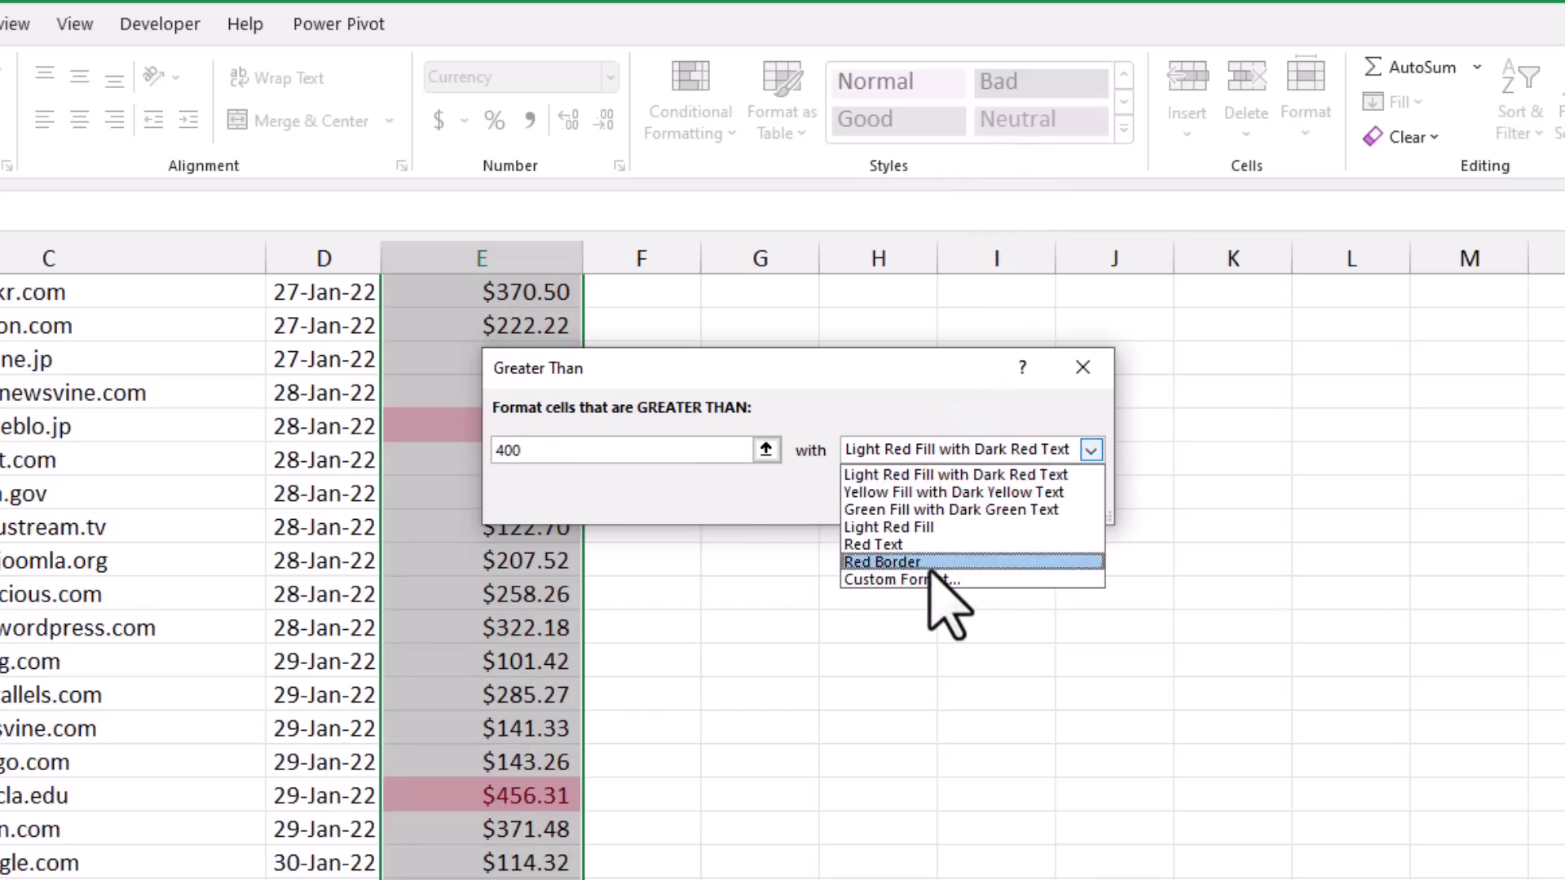
left_click(927, 578)
left_click(720, 108)
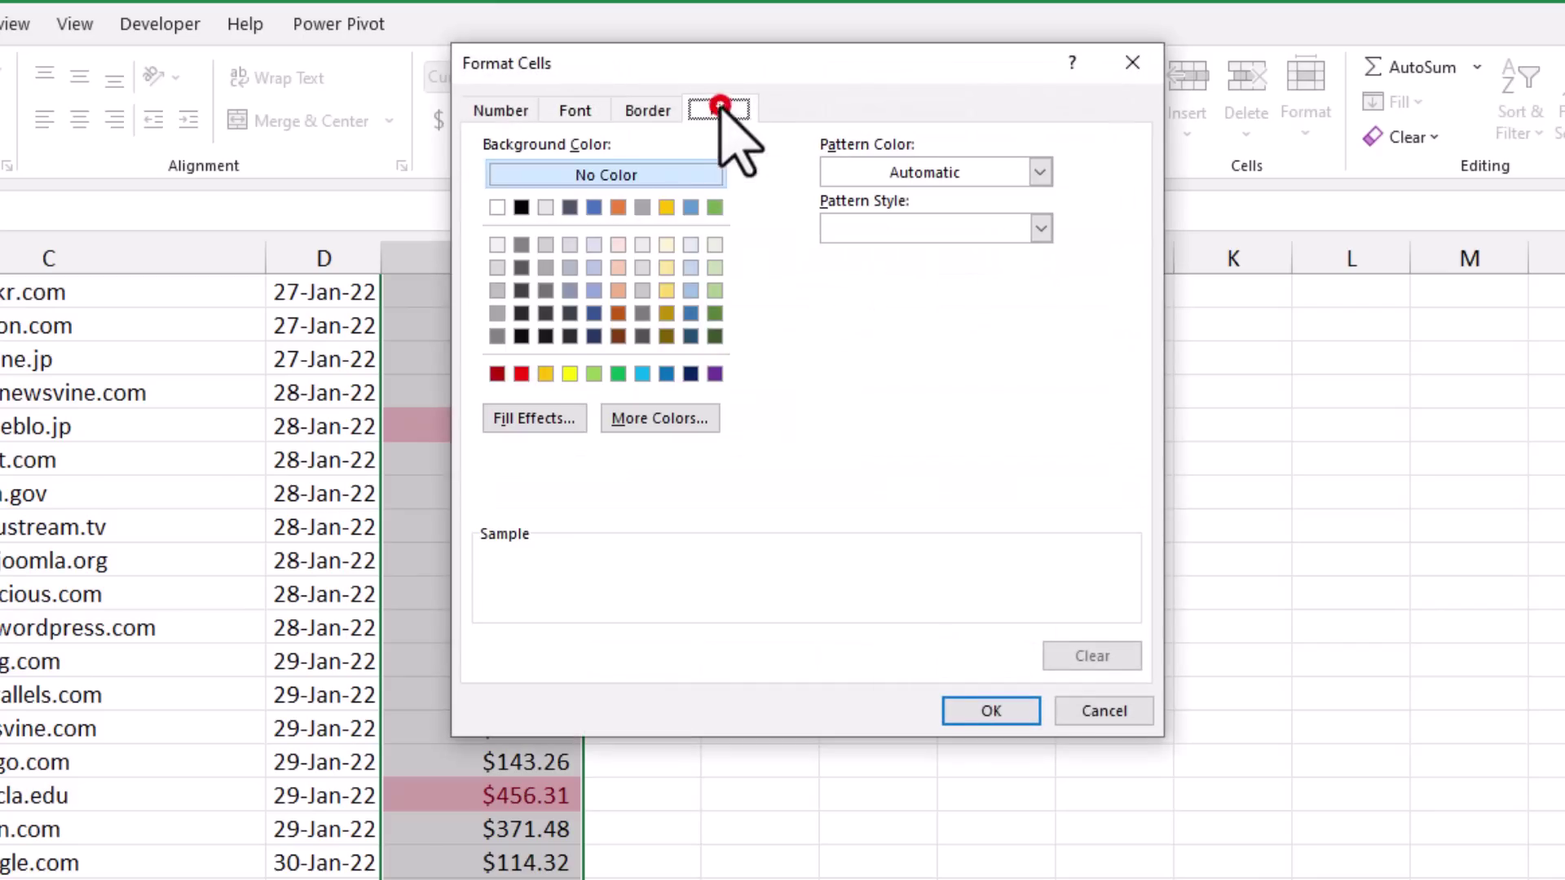
left_click(666, 207)
left_click(970, 710)
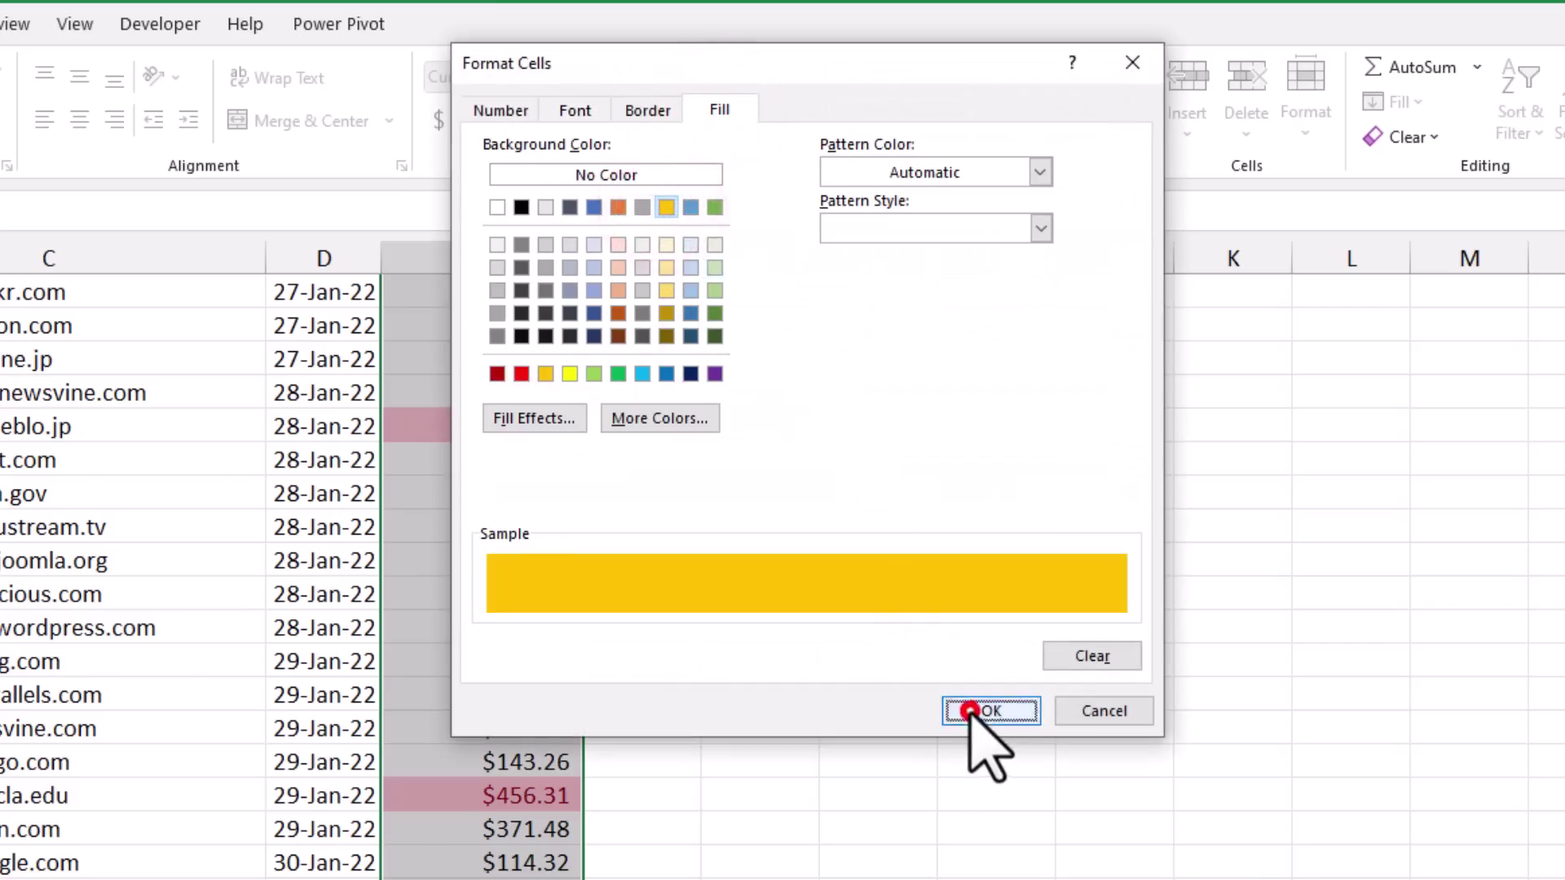
left_click(938, 502)
Turn on filtering for the table headers
scroll(547, 526, "up", 2)
scroll(548, 526, "up", 20)
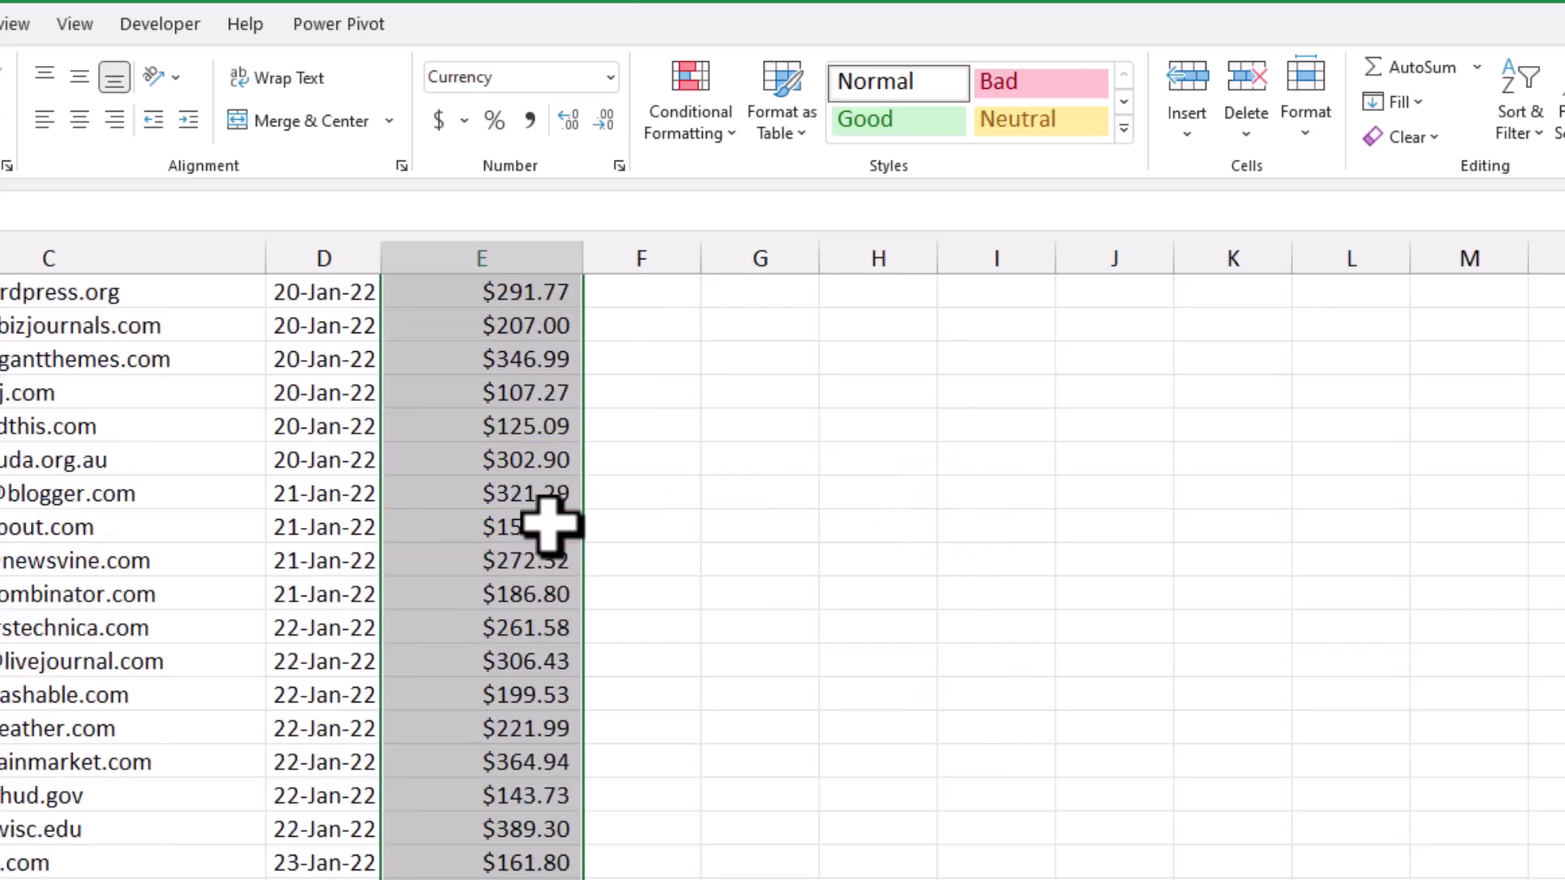
scroll(548, 526, "up", 10)
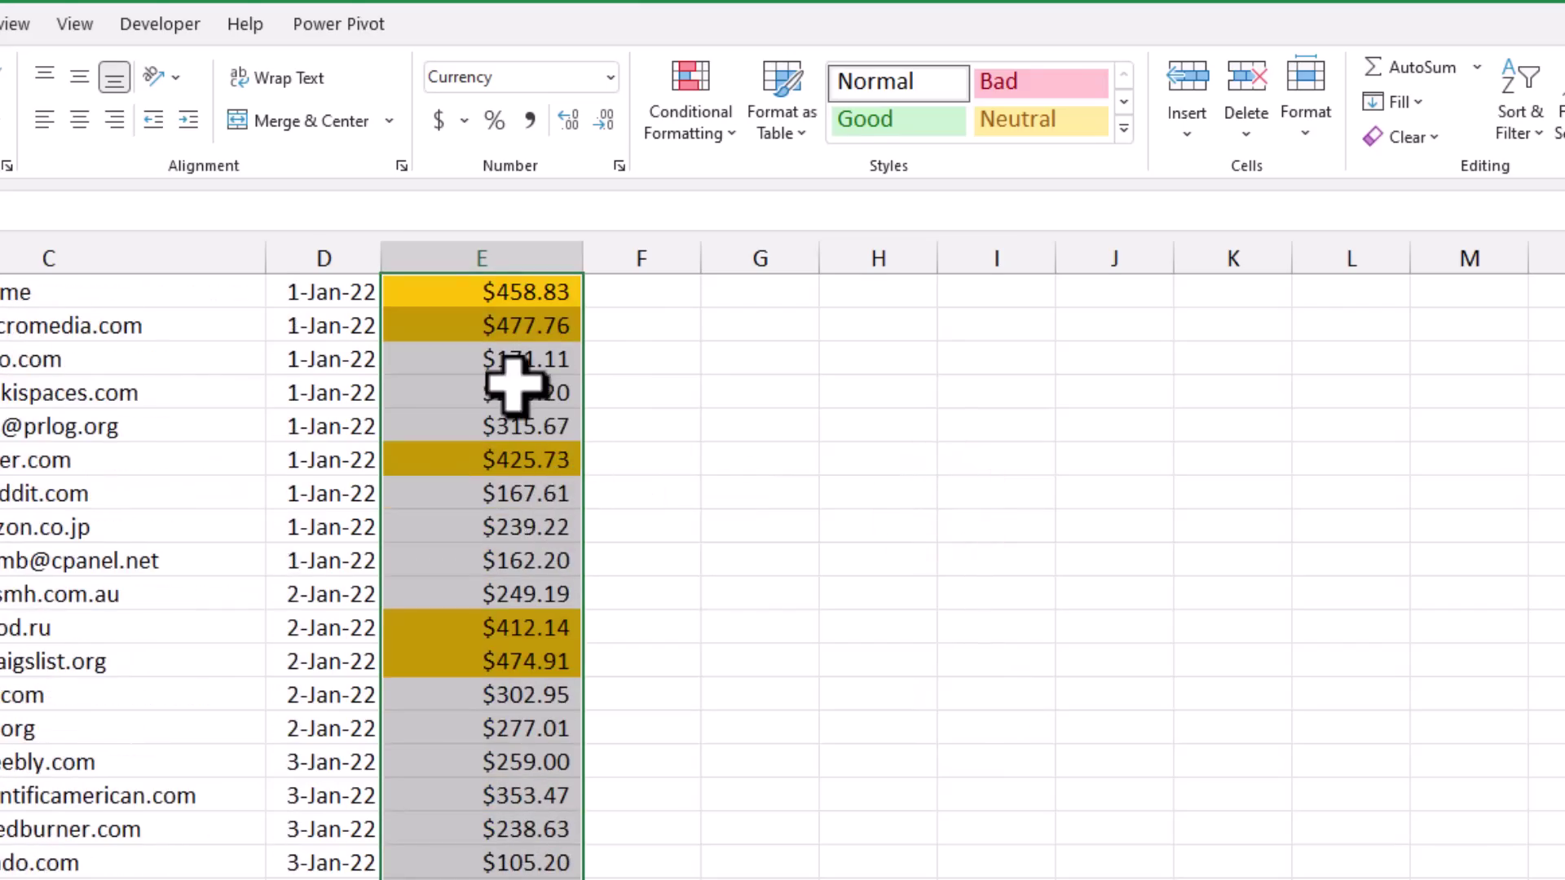
scroll(518, 387, "up", 2)
left_click(796, 255)
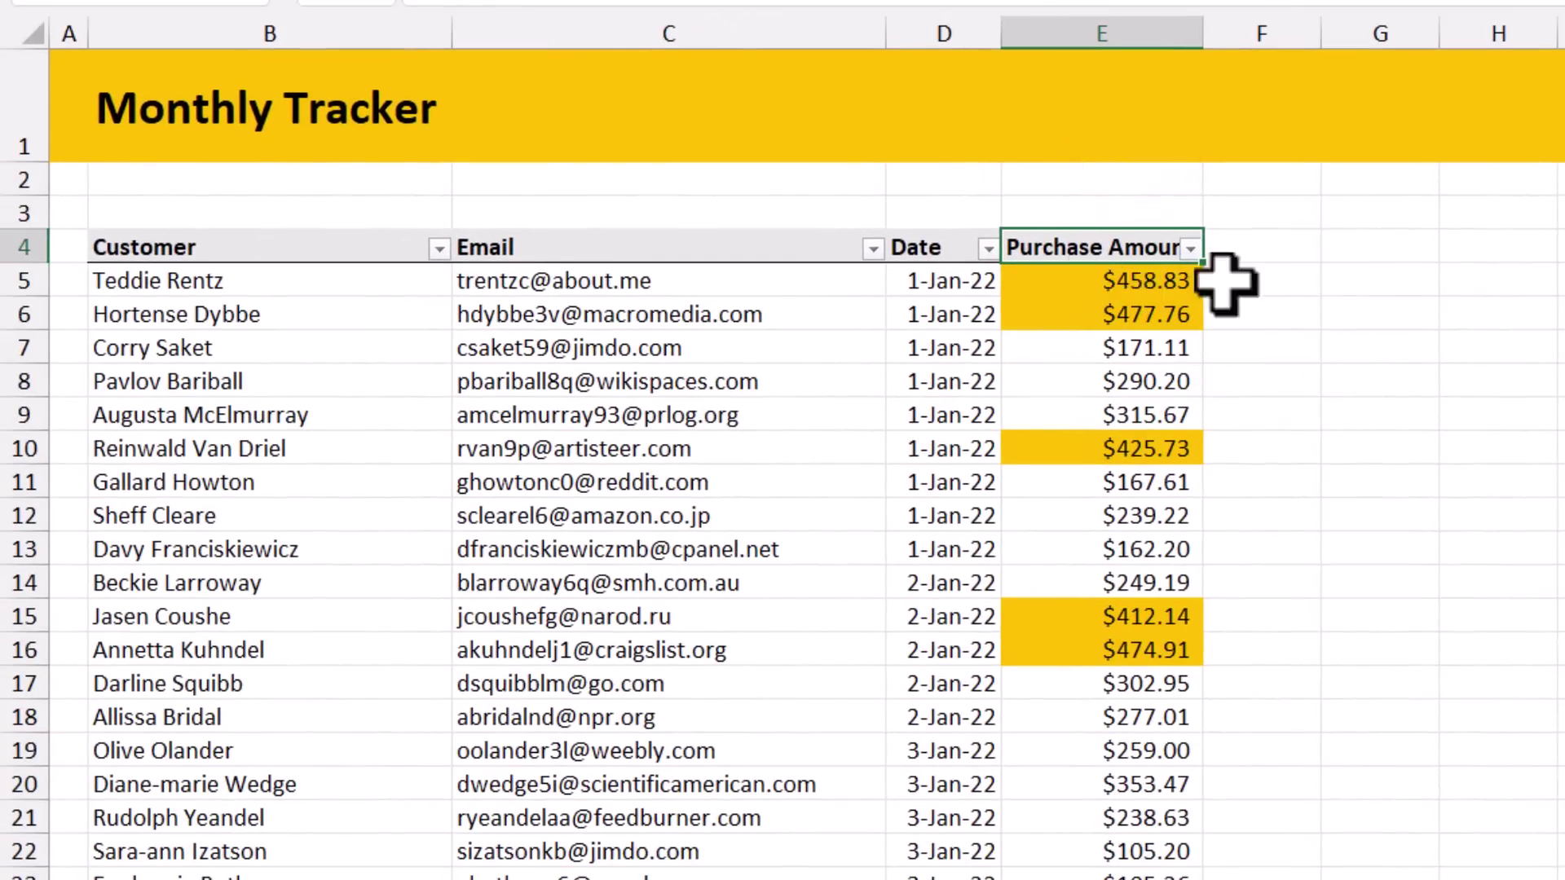
Filter Purchase Amount by yellow cell colour and select the visible amounts above $400
left_click(1190, 249)
mouse_move(1118, 463)
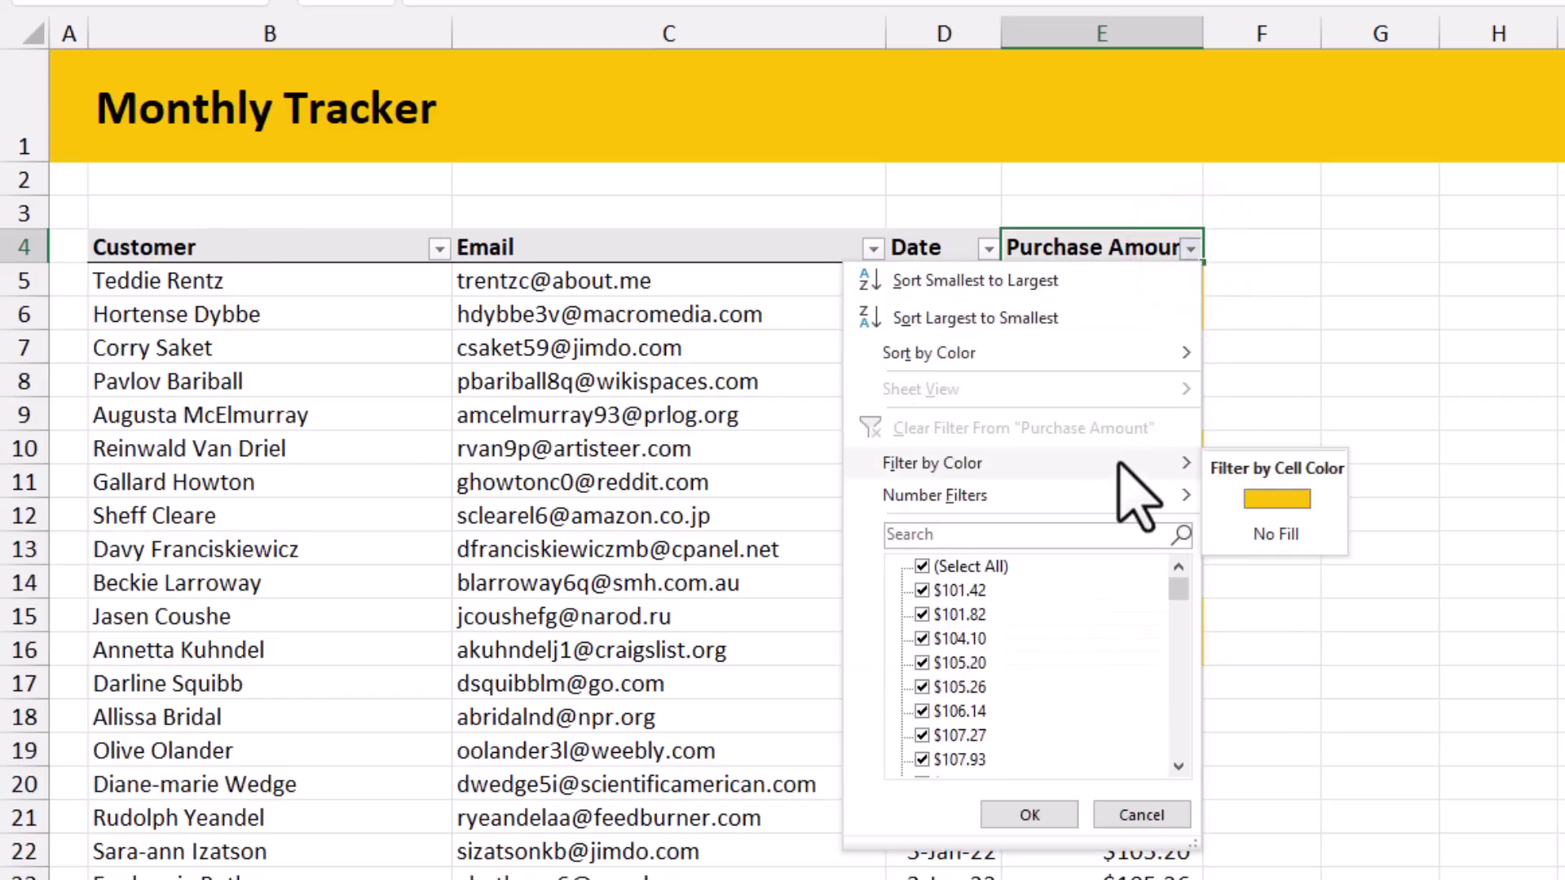
left_click(1293, 500)
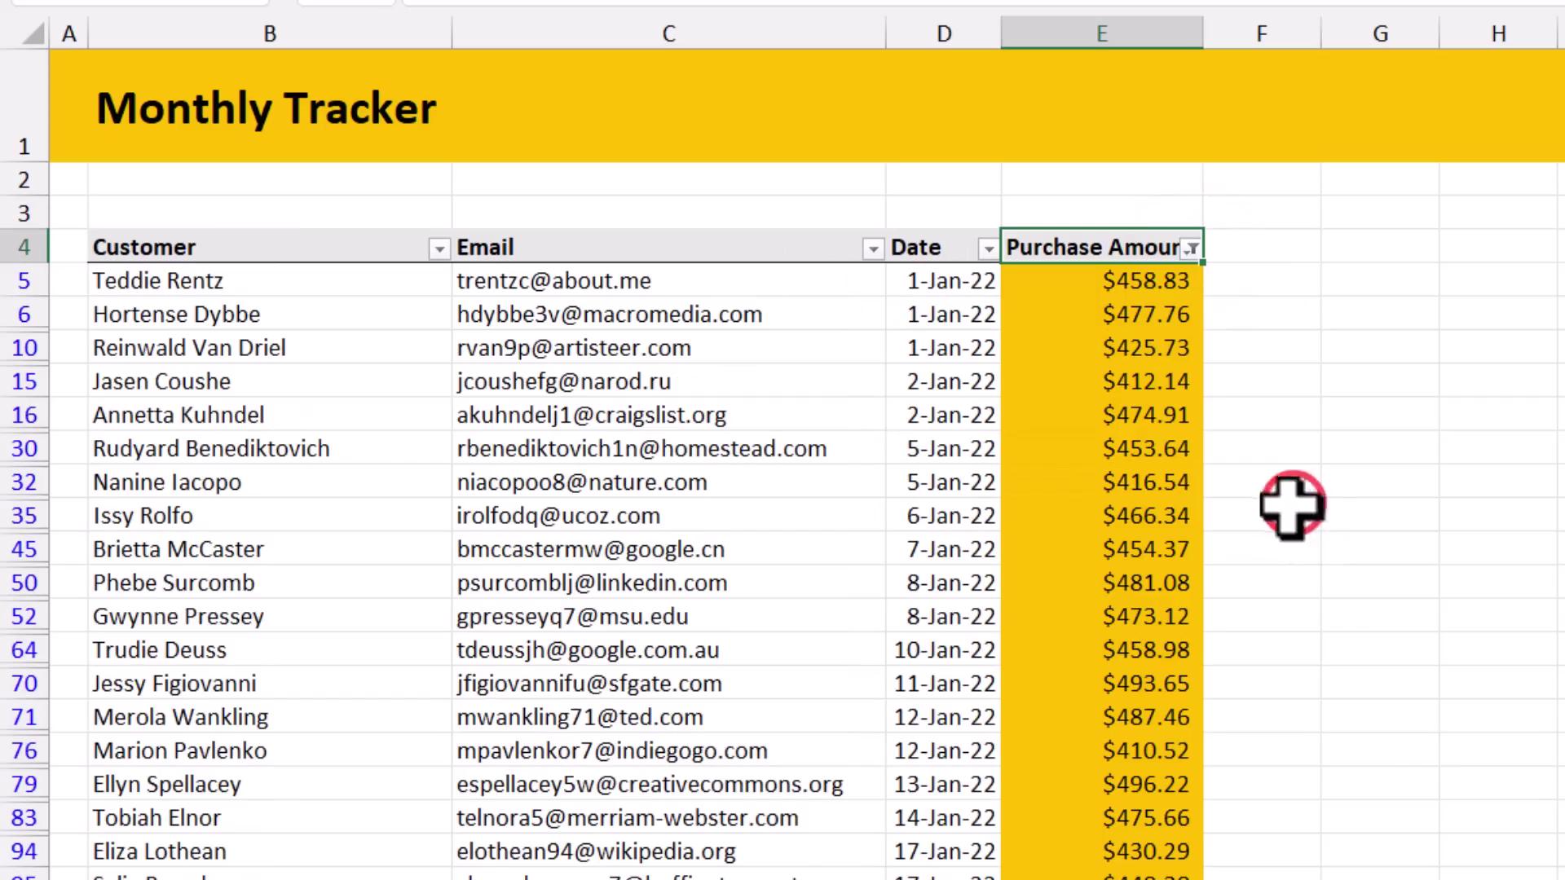
left_click(1152, 281)
key("ctrl+shift+Down")
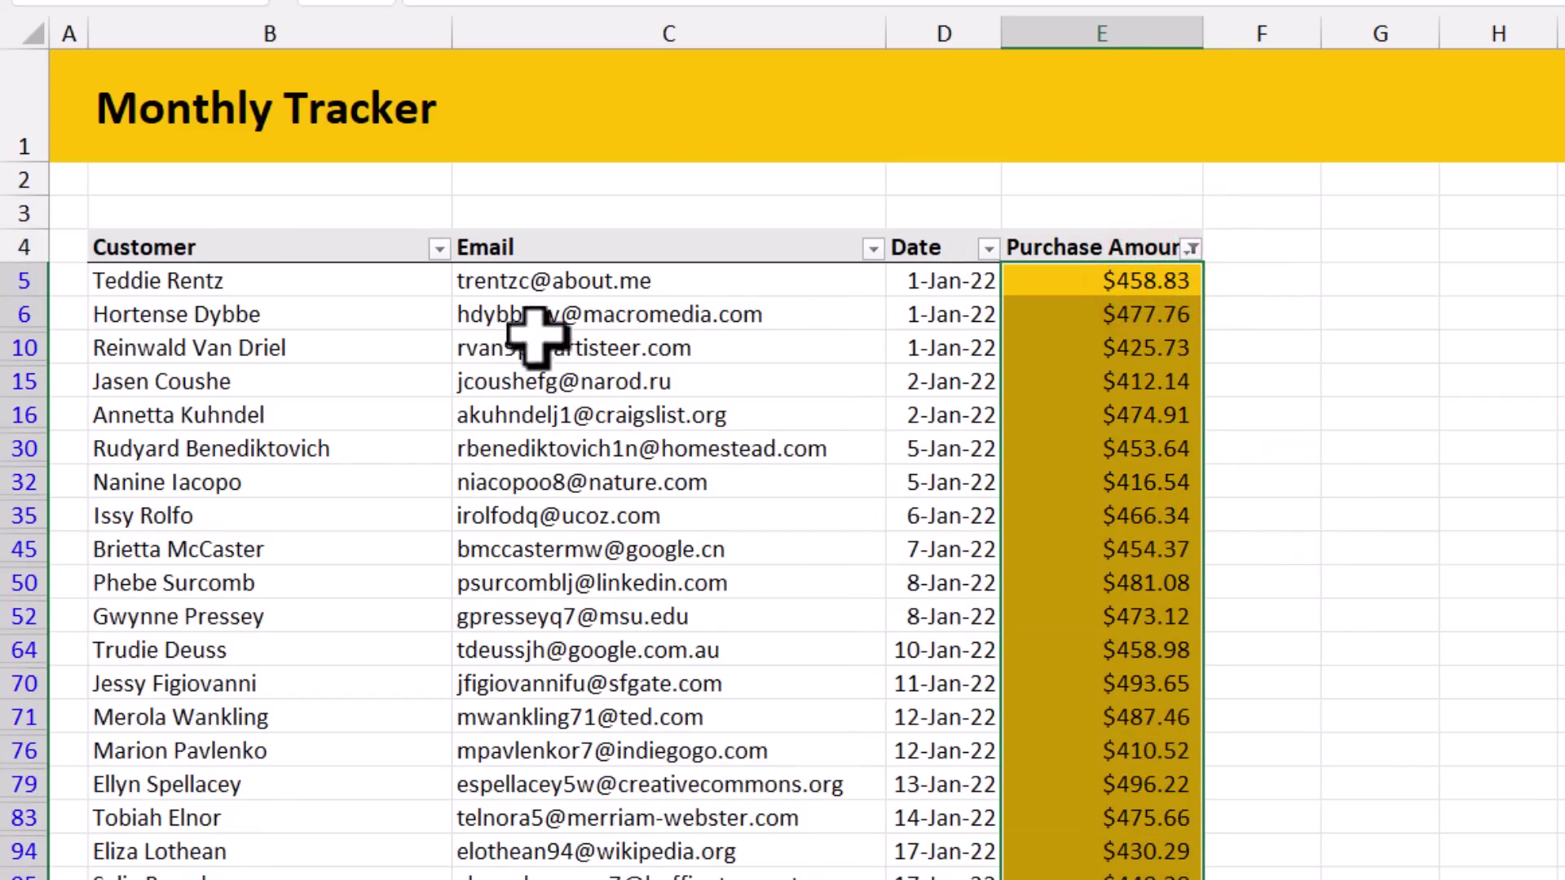
scroll(782, 489, "down", 5)
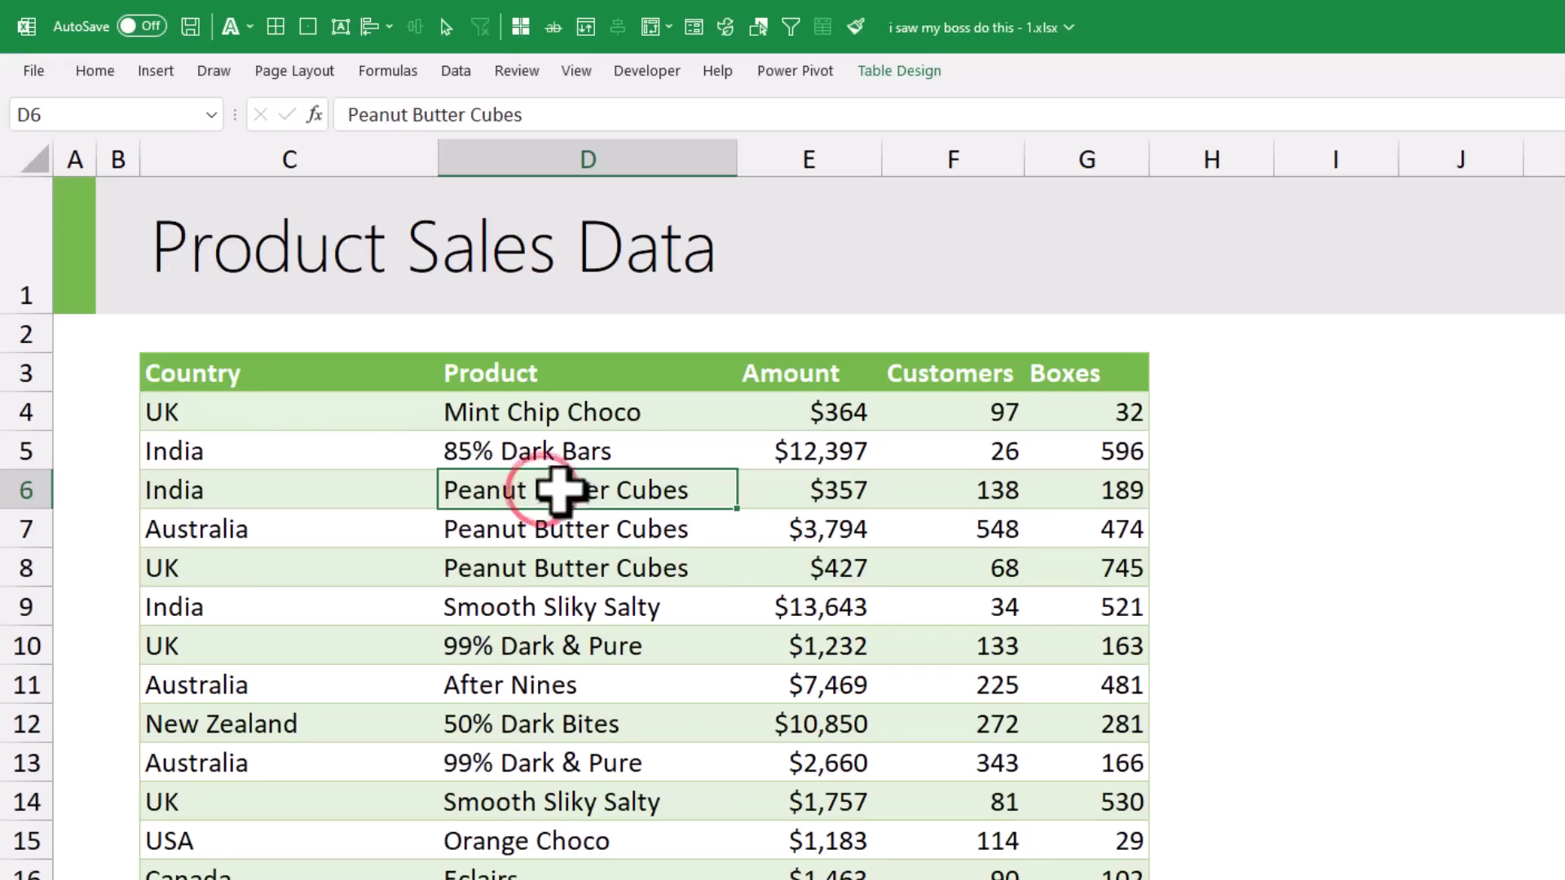
Create a PivotTable on a new sheet from the sales table C4:G15
left_click_drag(234, 399, 1128, 843)
left_click(581, 607)
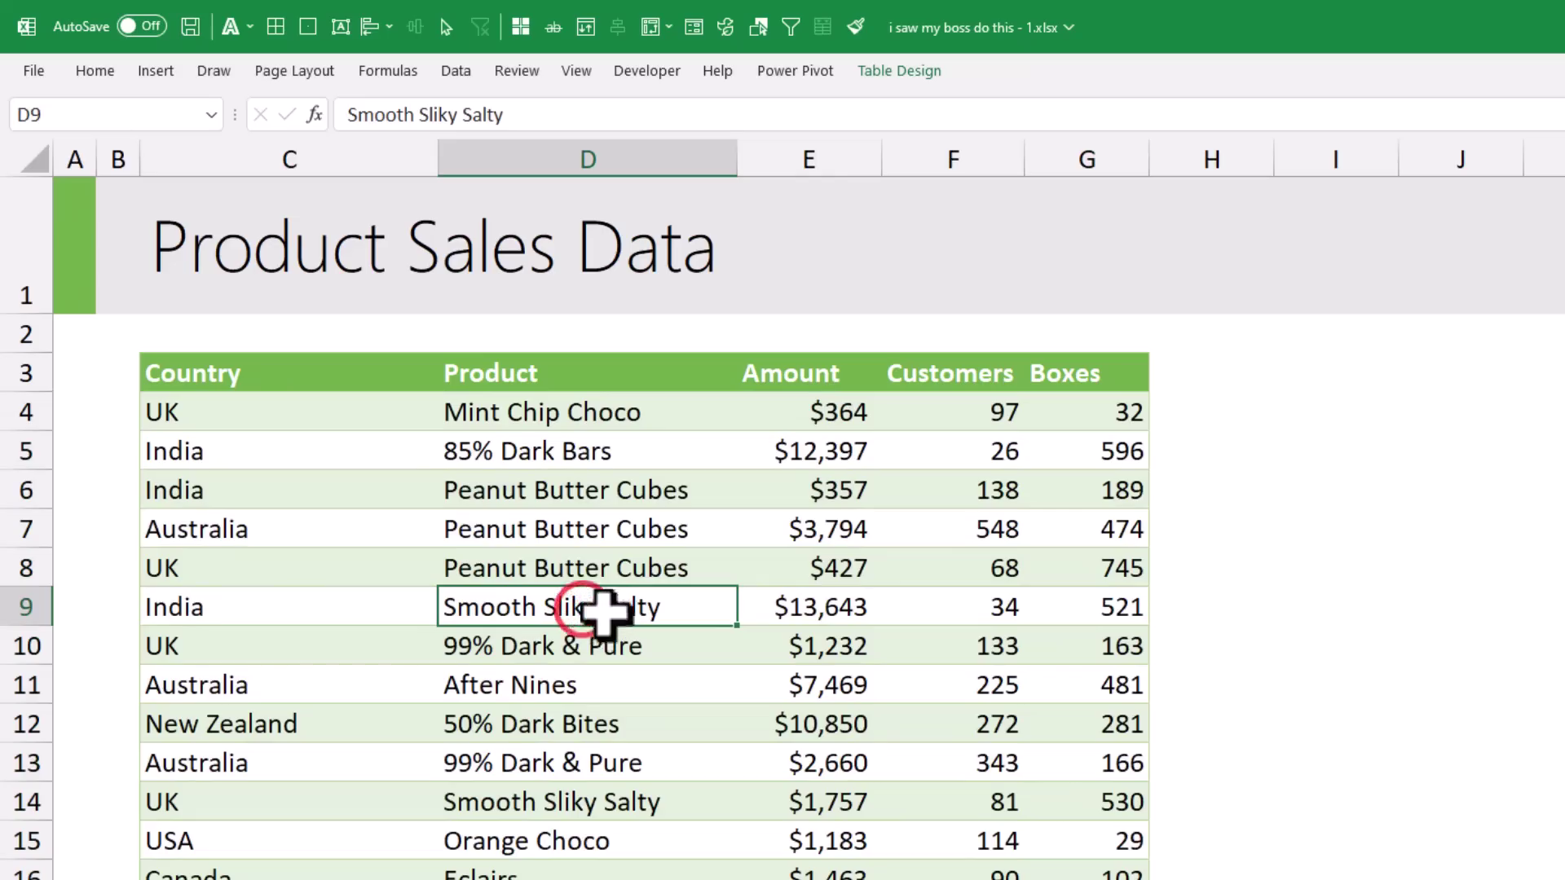
left_click(156, 71)
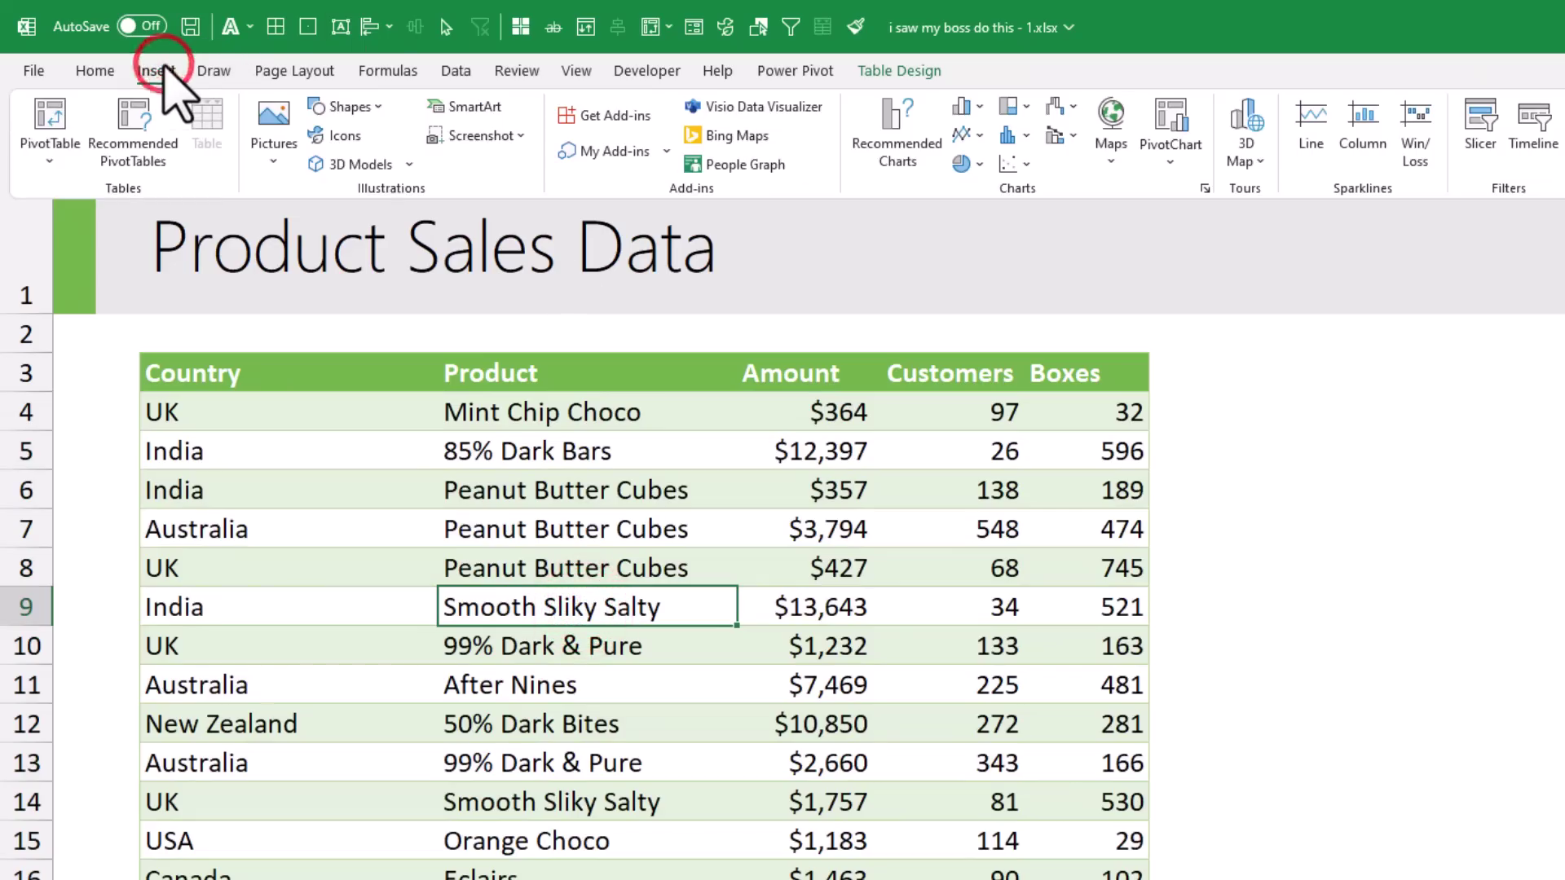
left_click(49, 118)
left_click(1232, 525)
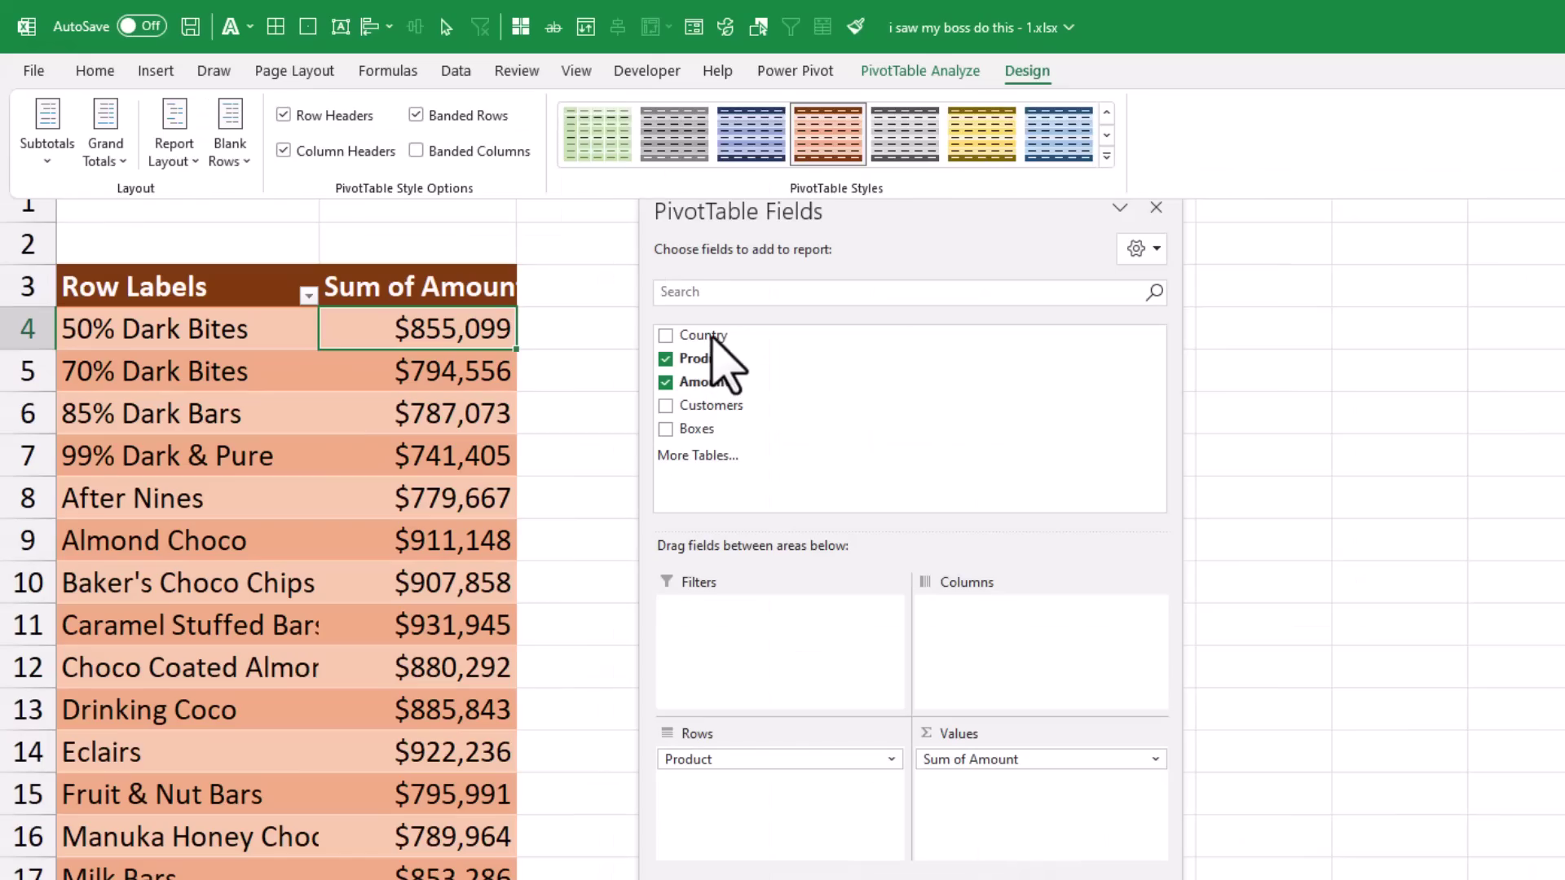
Add Country as a report filter and limit the pivot to Australia
left_click(711, 335)
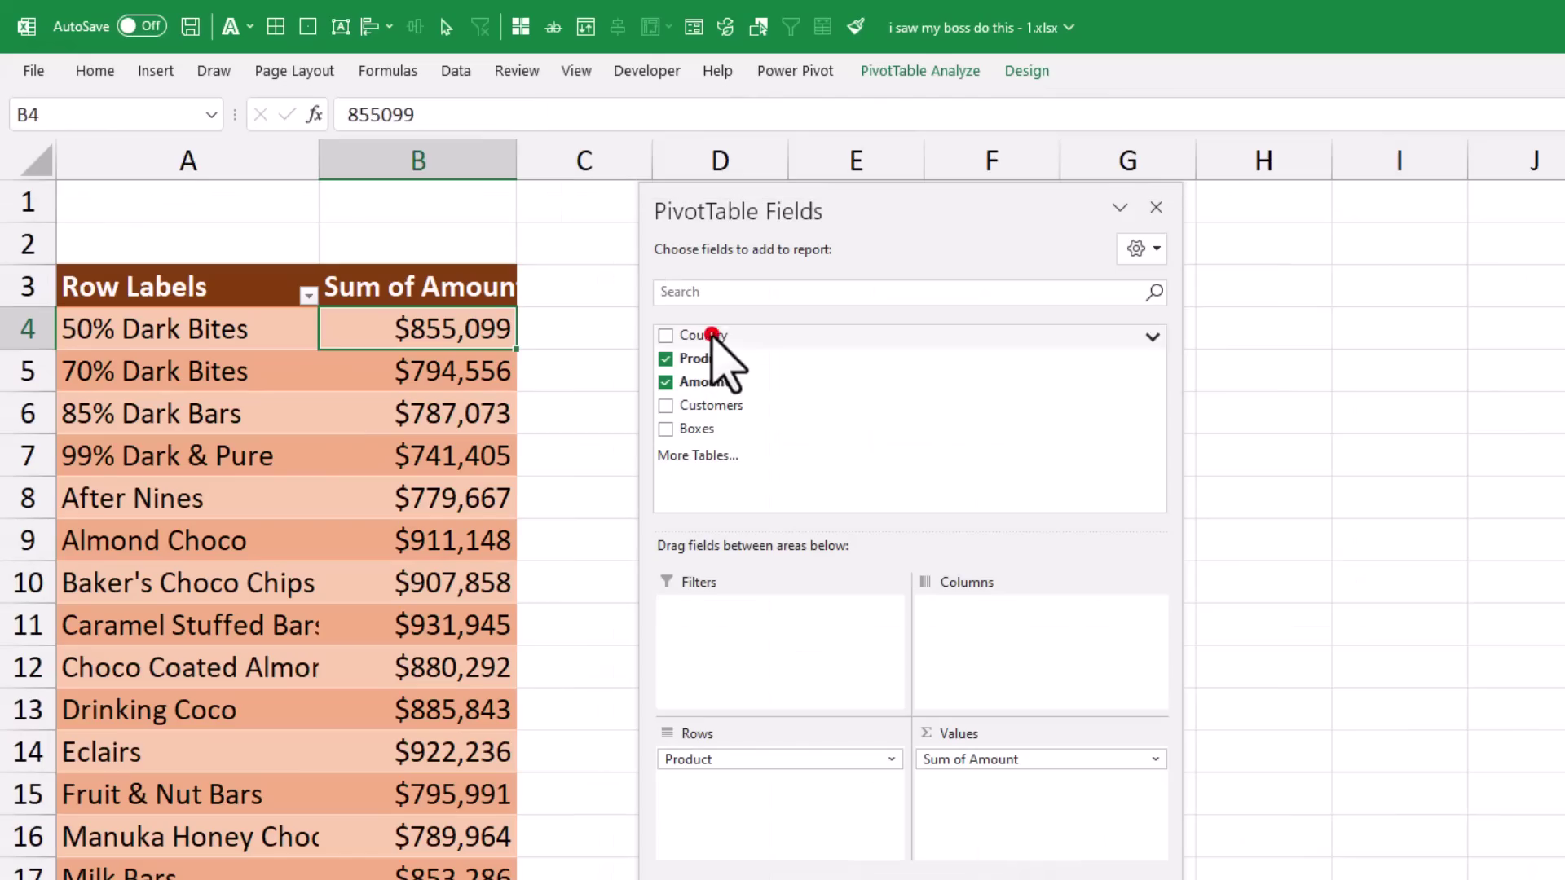
left_click_drag(711, 335, 790, 657)
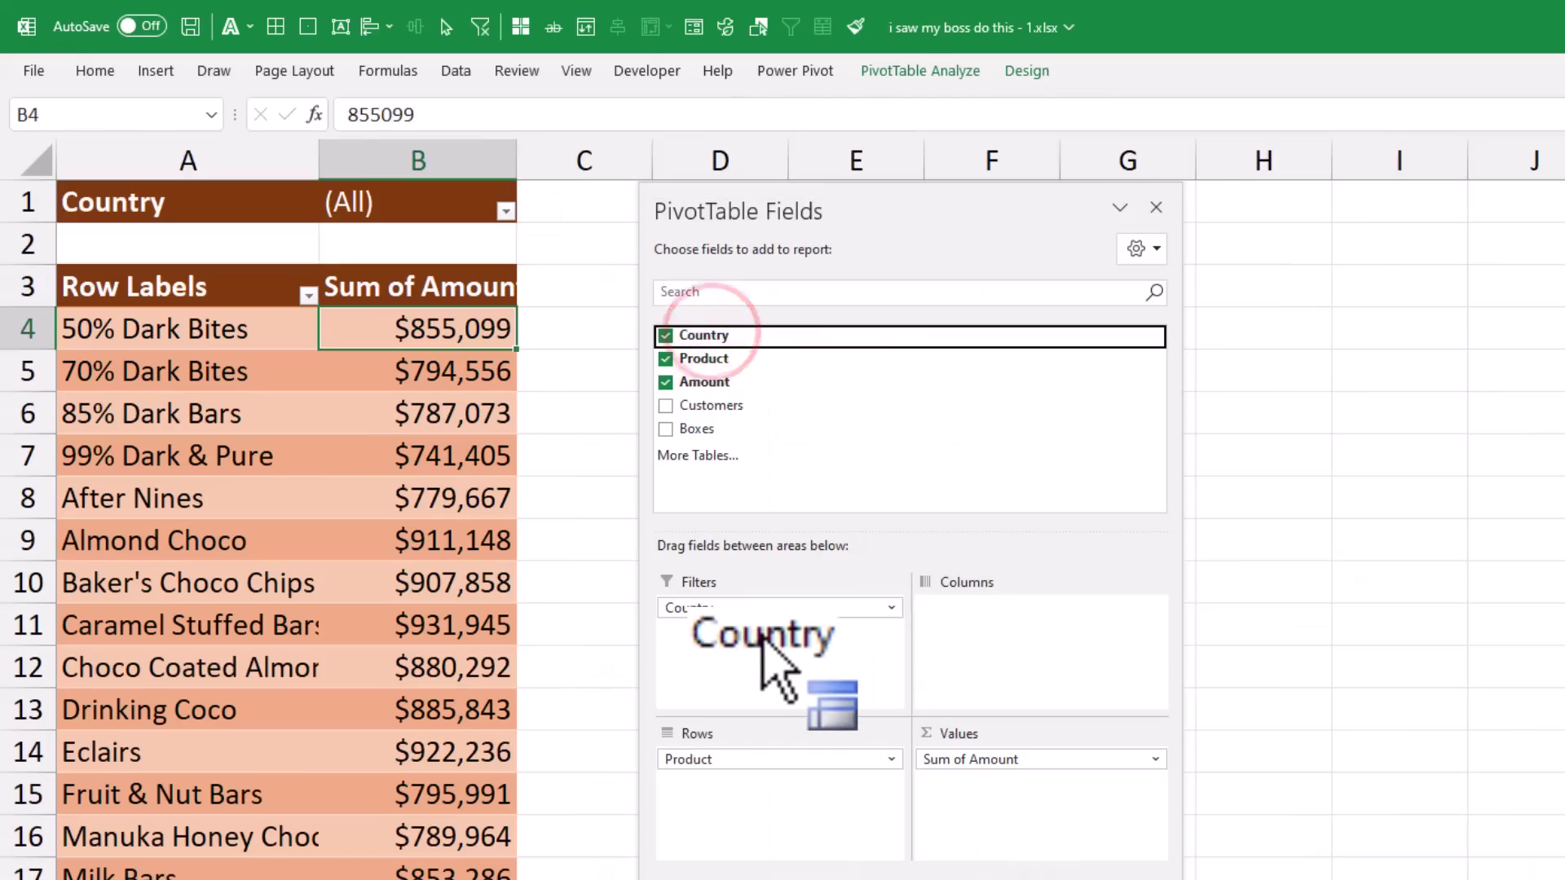
left_click(505, 212)
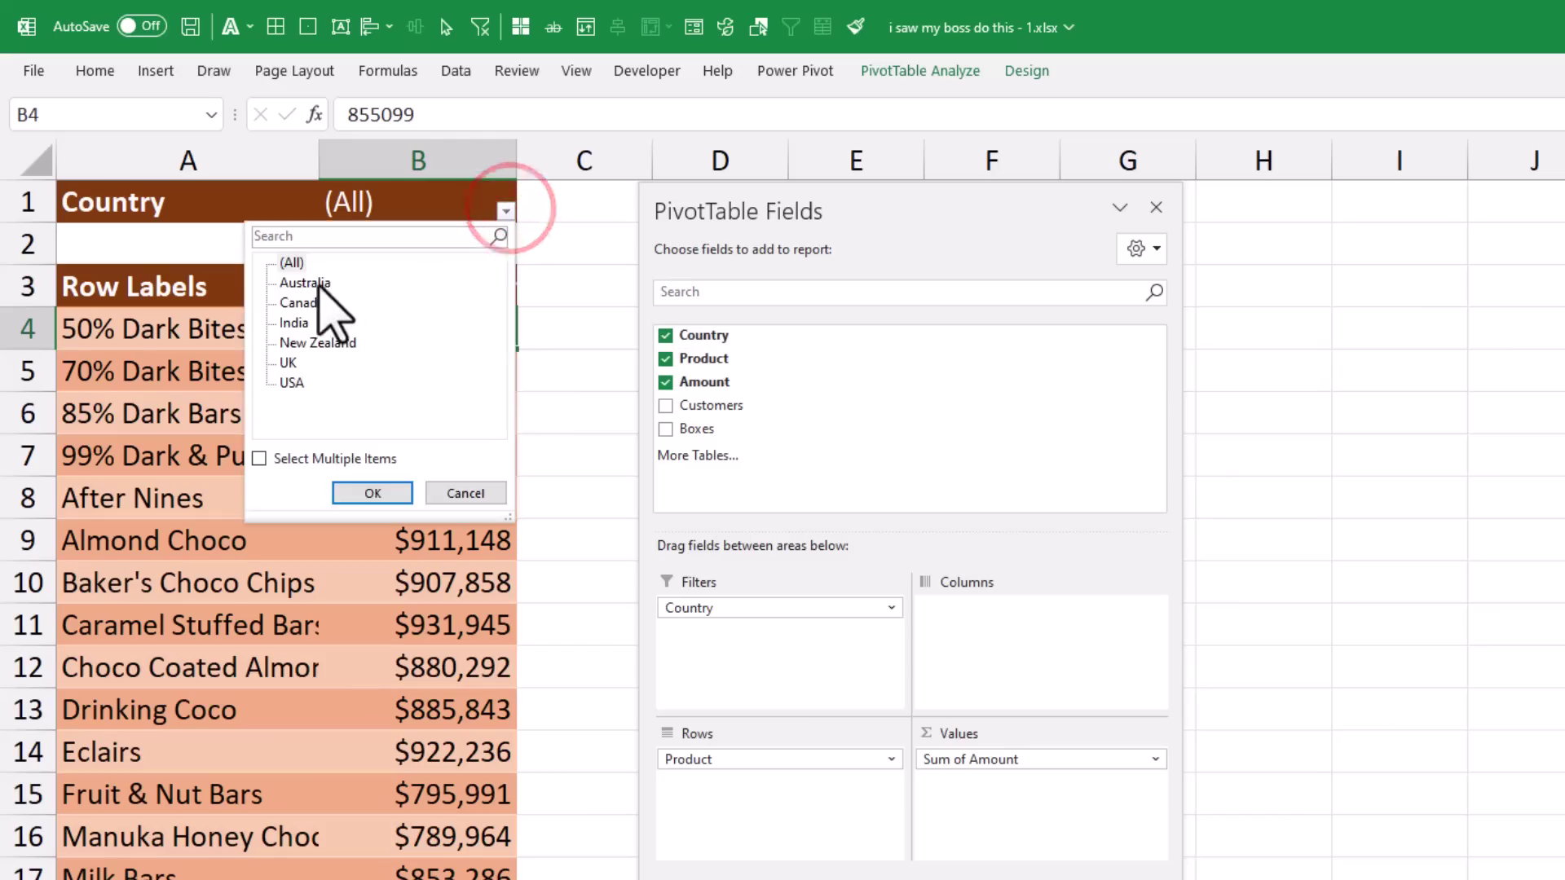
left_click(372, 493)
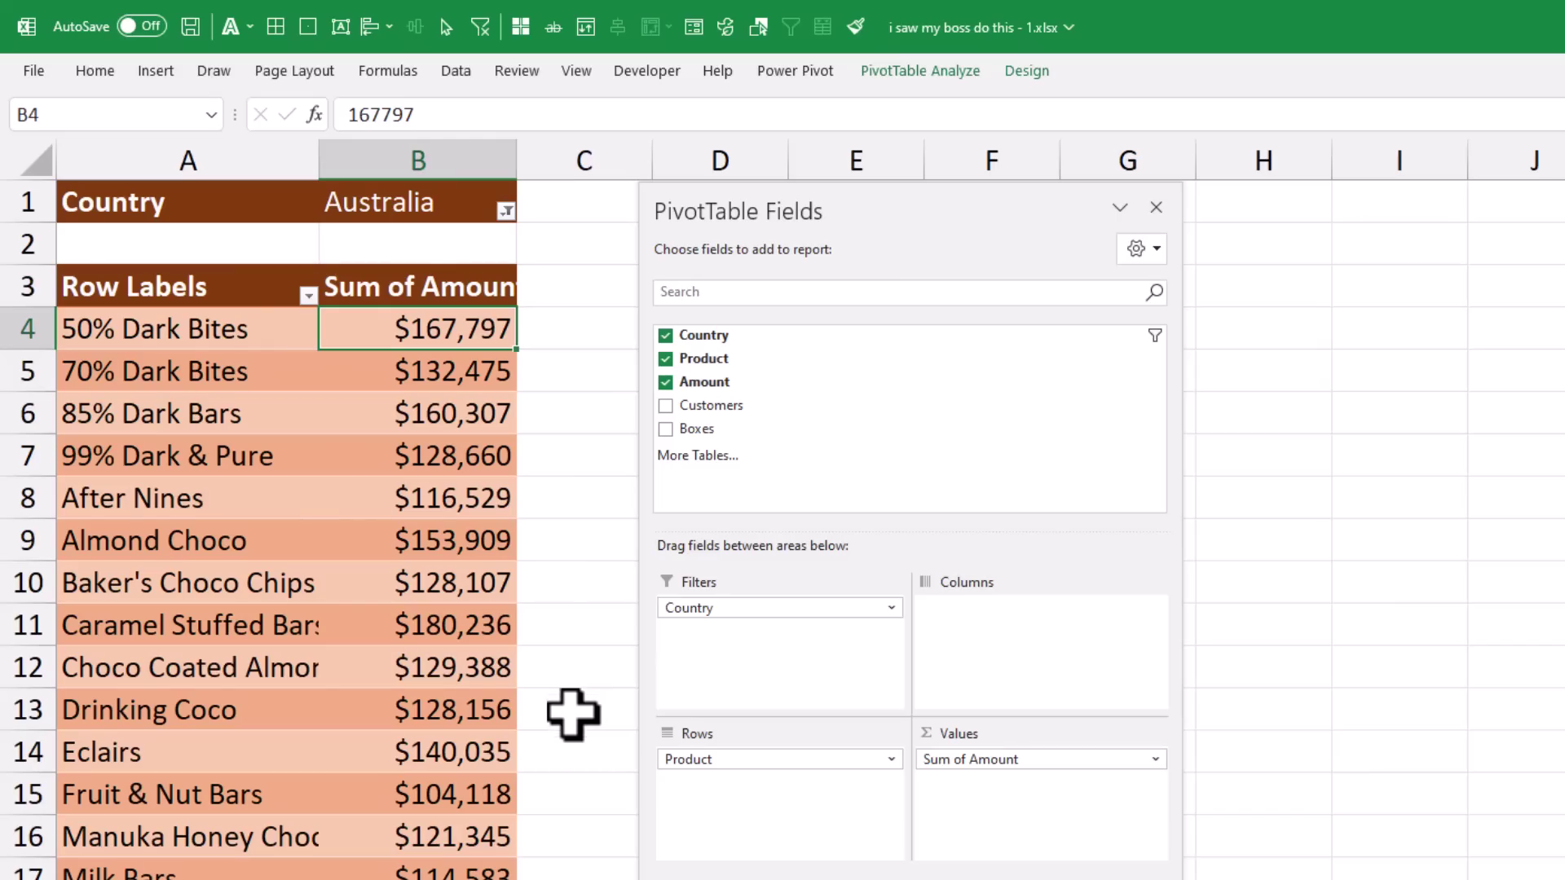
left_click(432, 412)
Split the pivot into one sheet per country using Show Report Filter Pages on Country
left_click(925, 72)
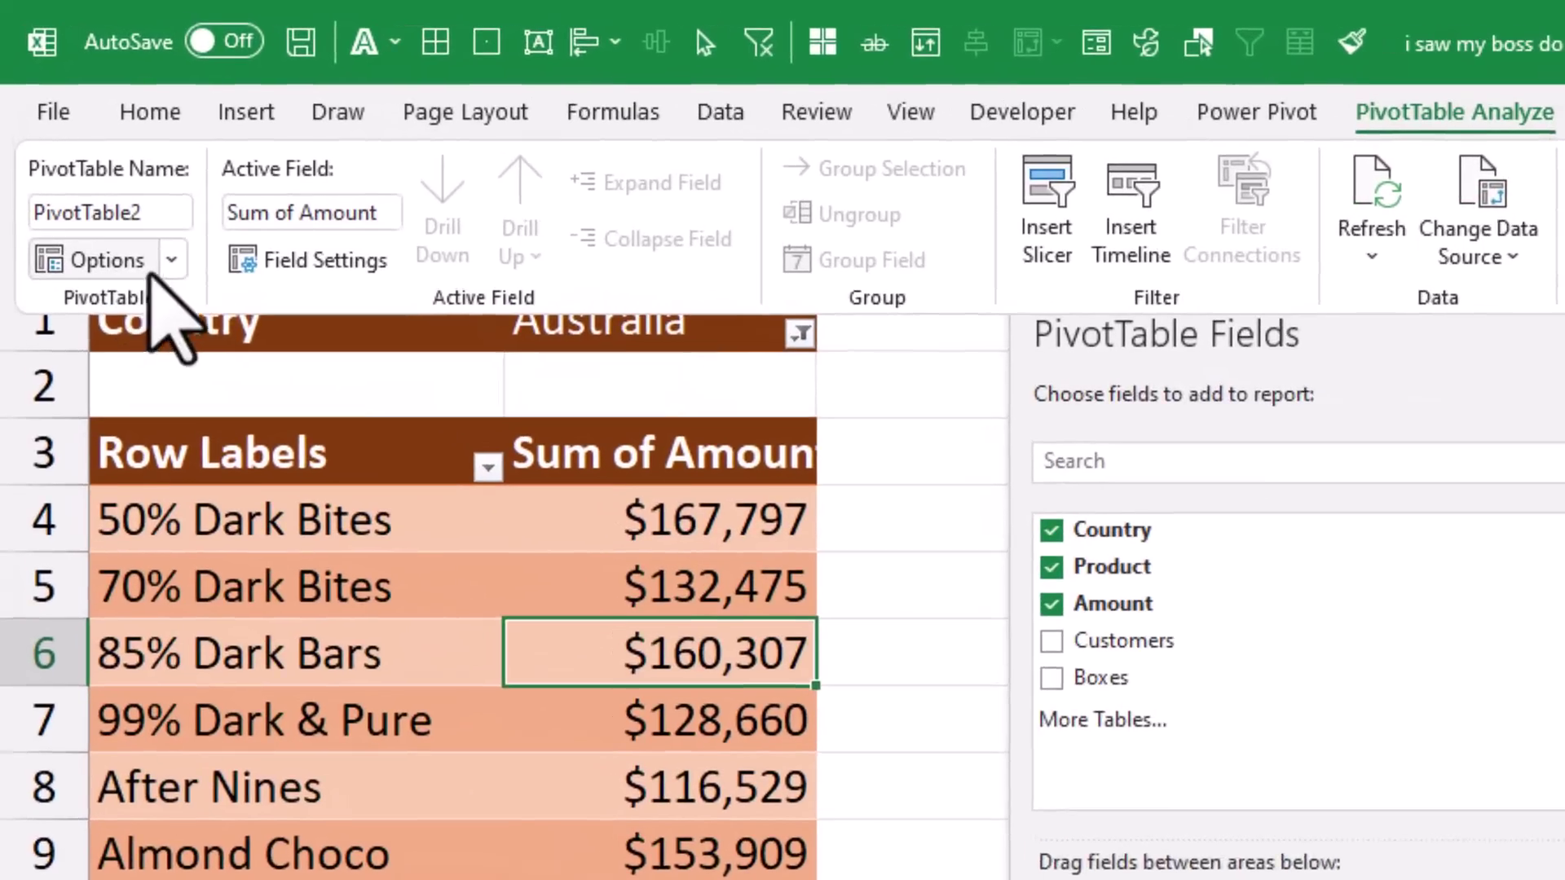
left_click(171, 260)
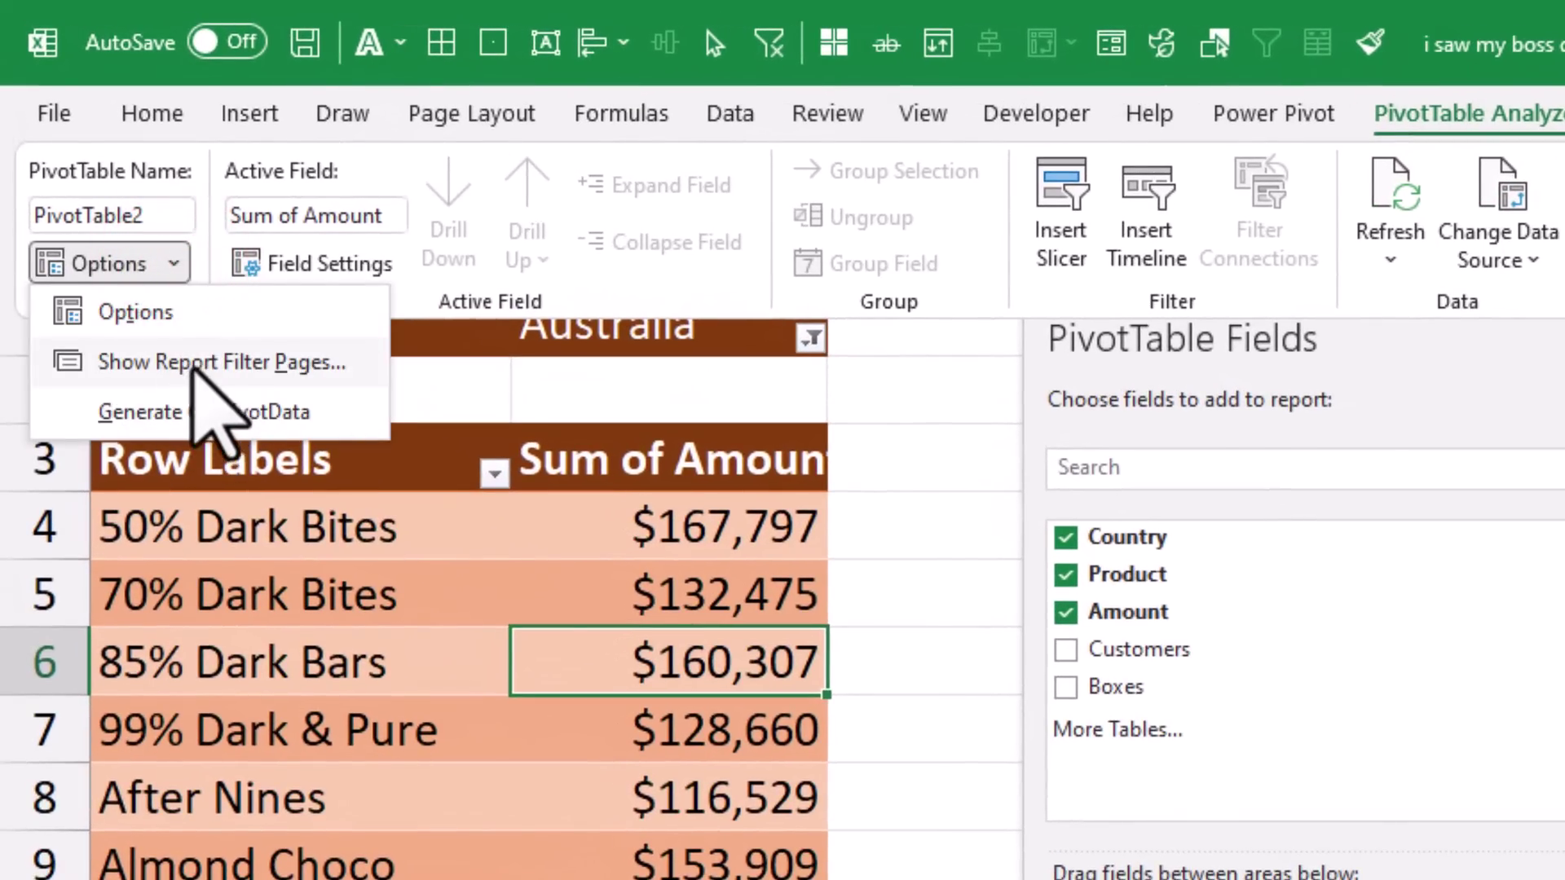
left_click(201, 362)
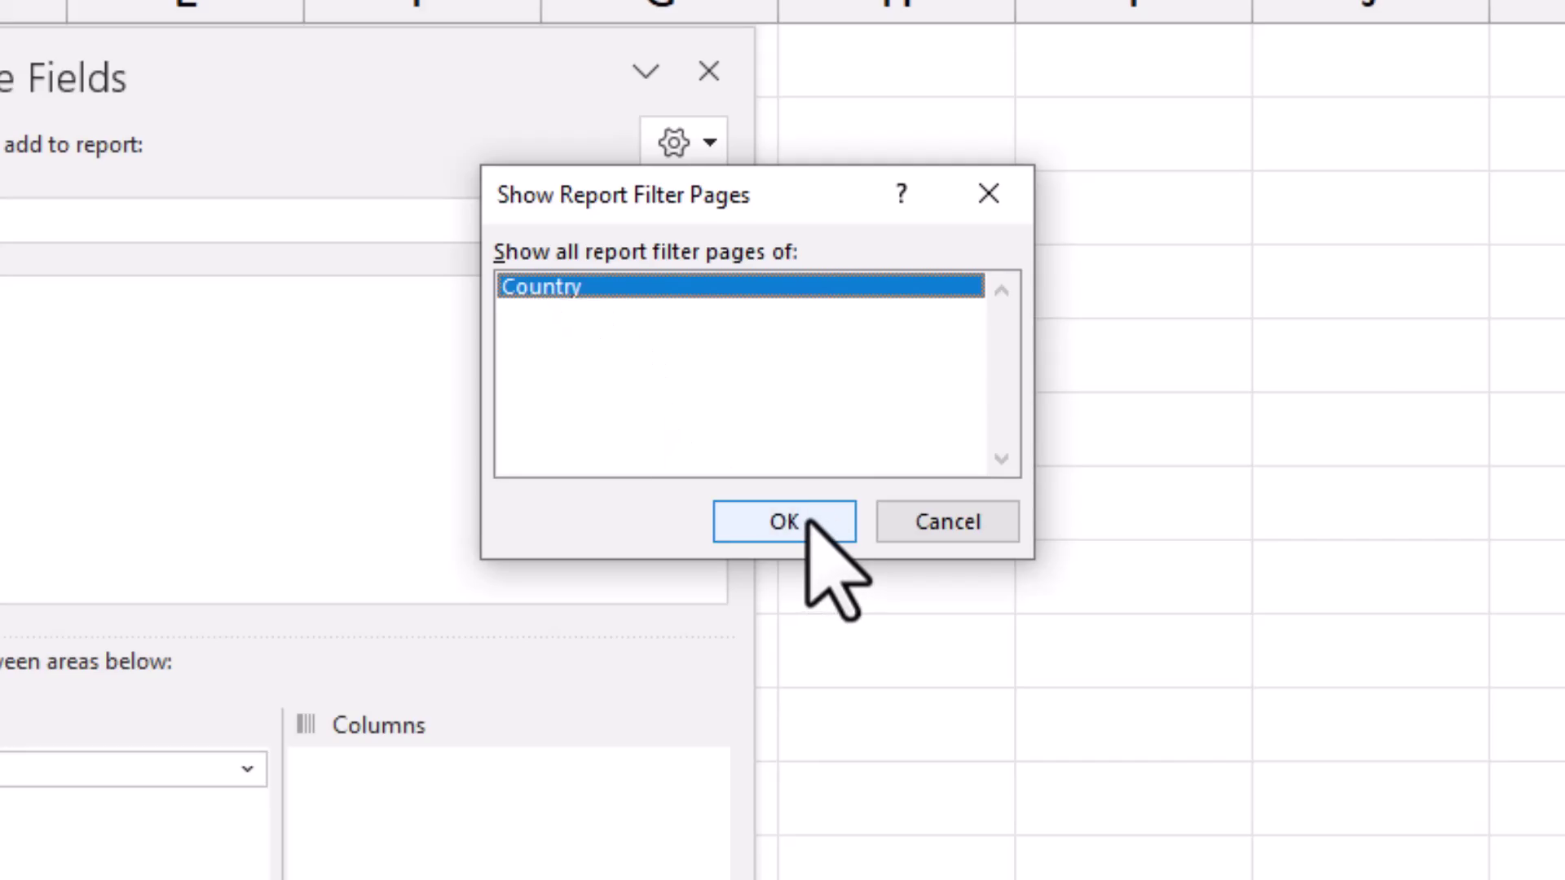
left_click(807, 523)
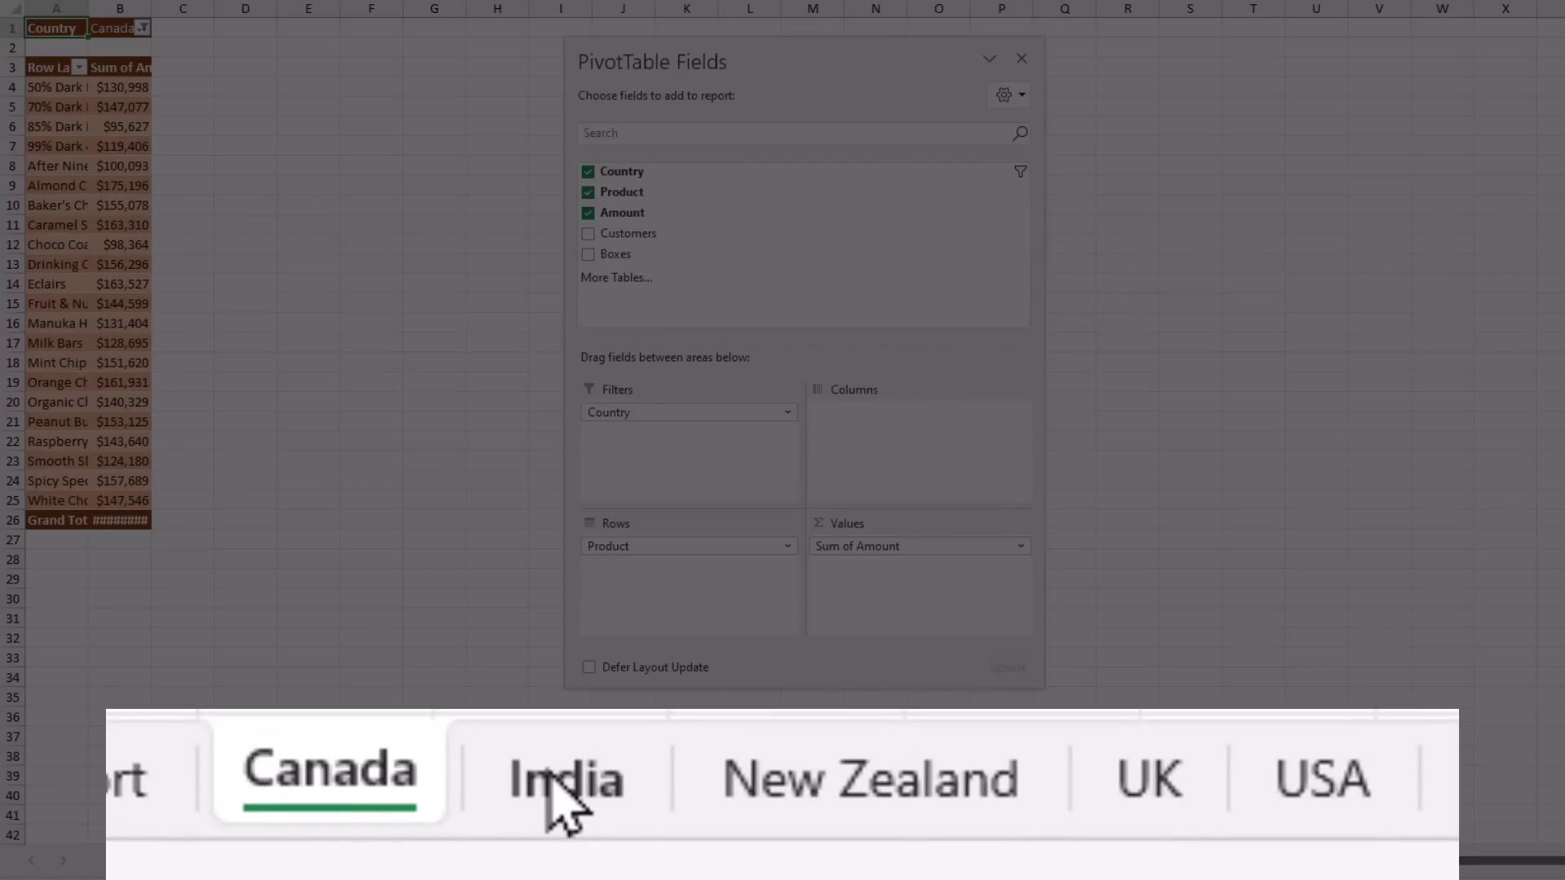
Browse the India, New Zealand, UK and USA pivot sheets
left_click(554, 778)
left_click(941, 775)
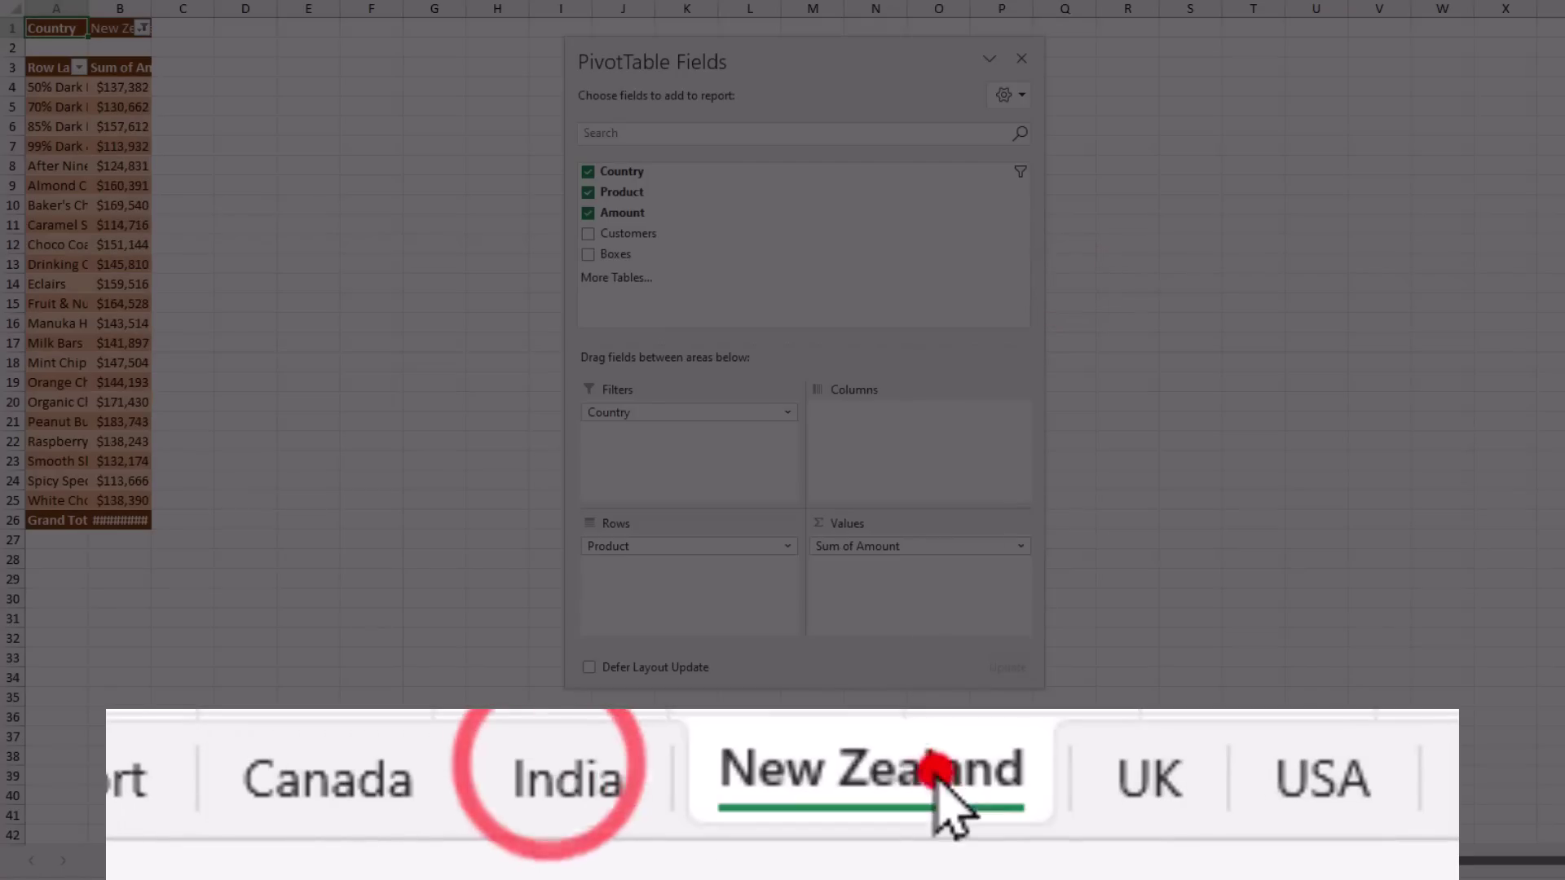
left_click(1141, 791)
left_click(1334, 789)
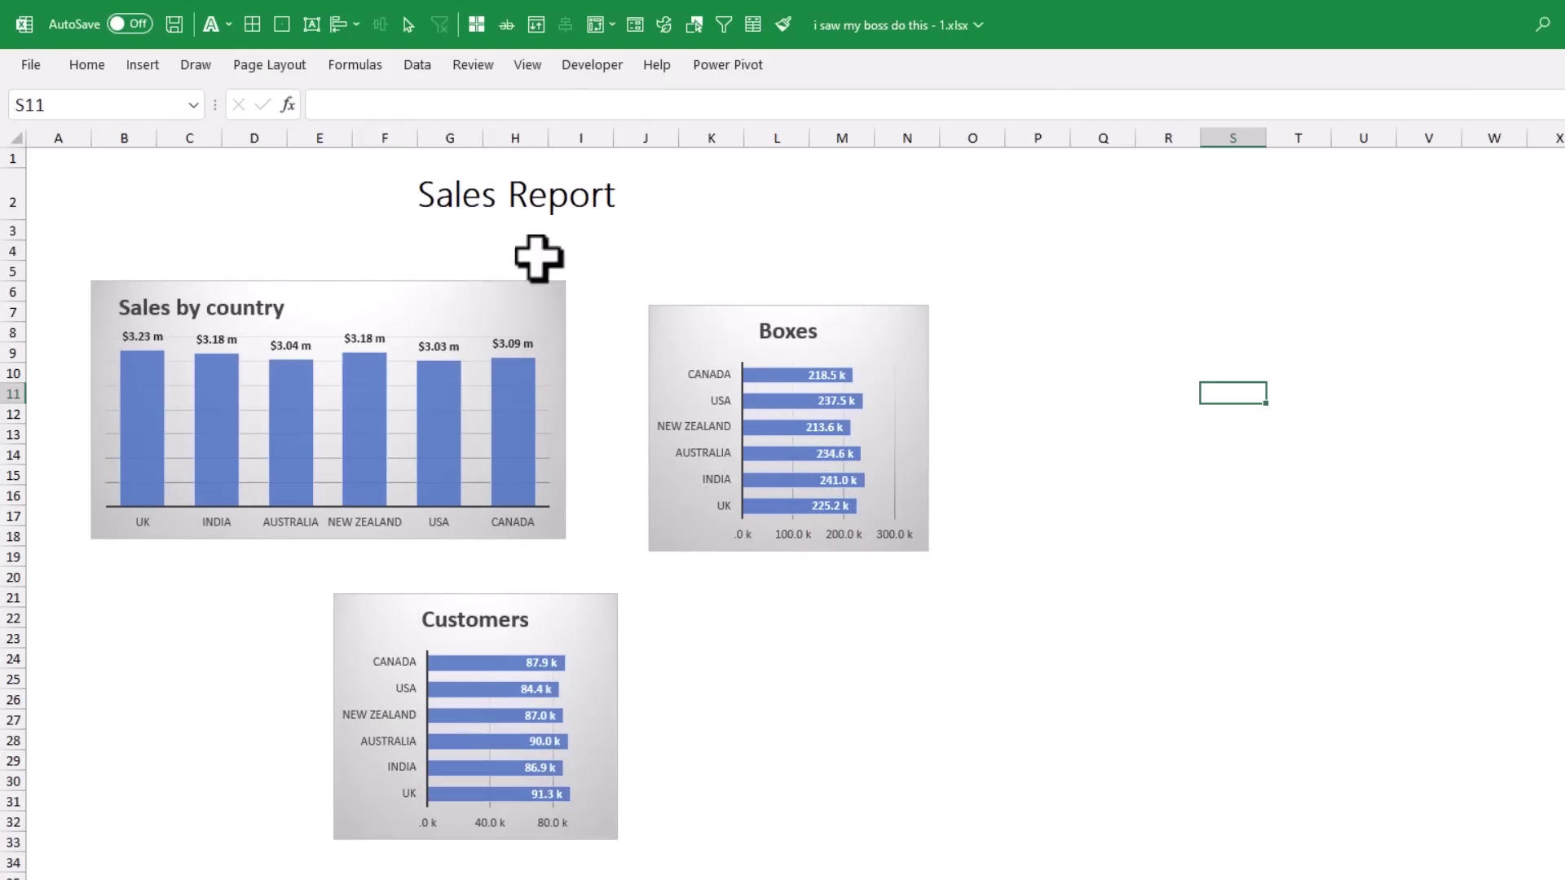
Move the Customers chart below Sales by country and widen it to the right
left_click(339, 285)
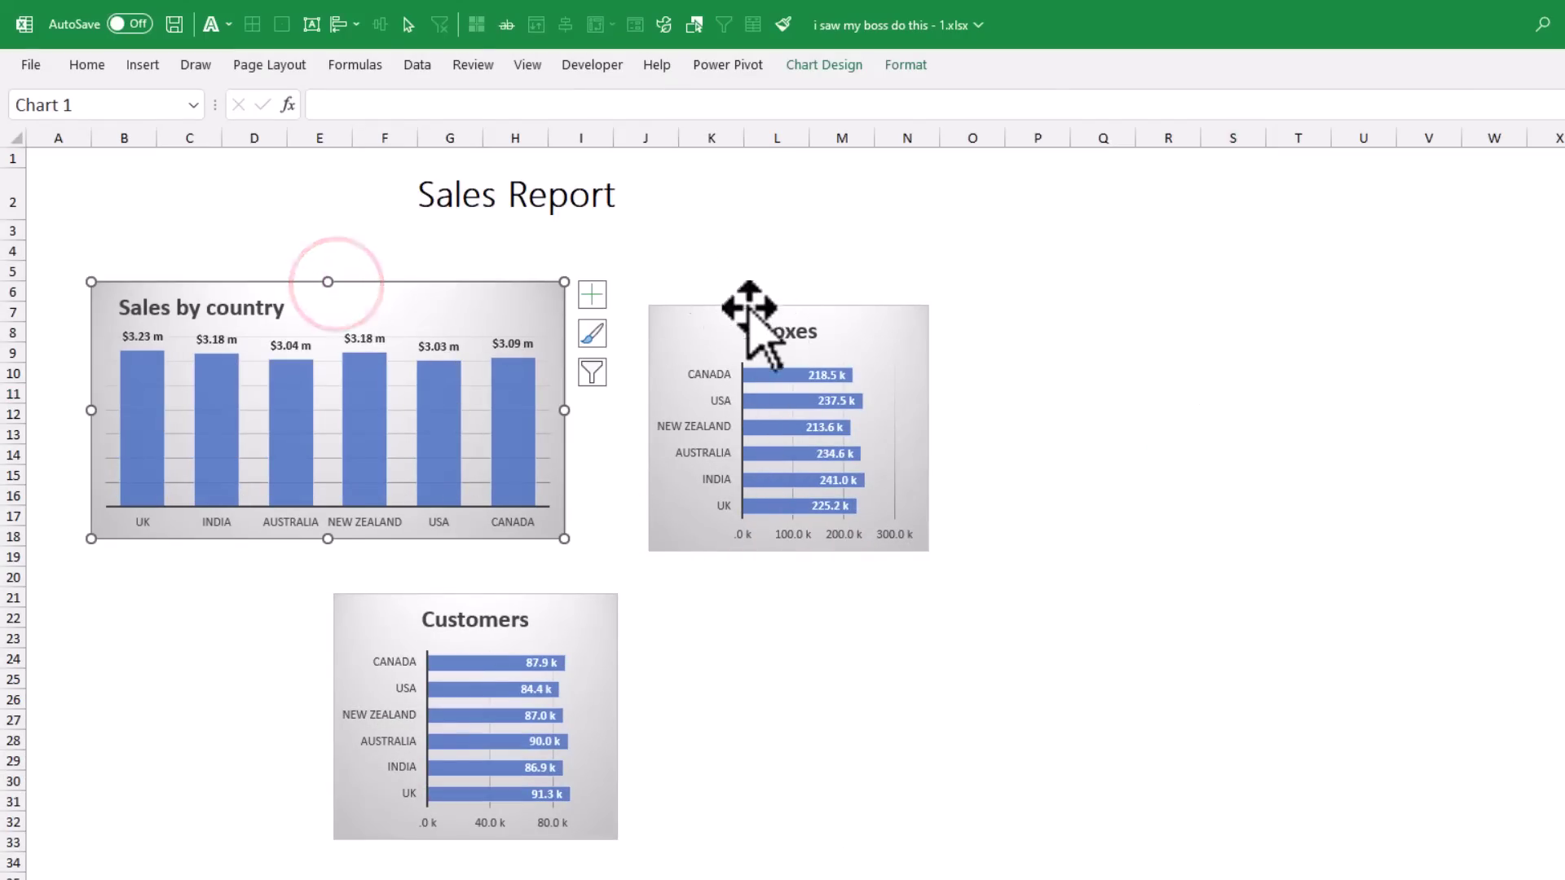
left_click(691, 310)
left_click(413, 600)
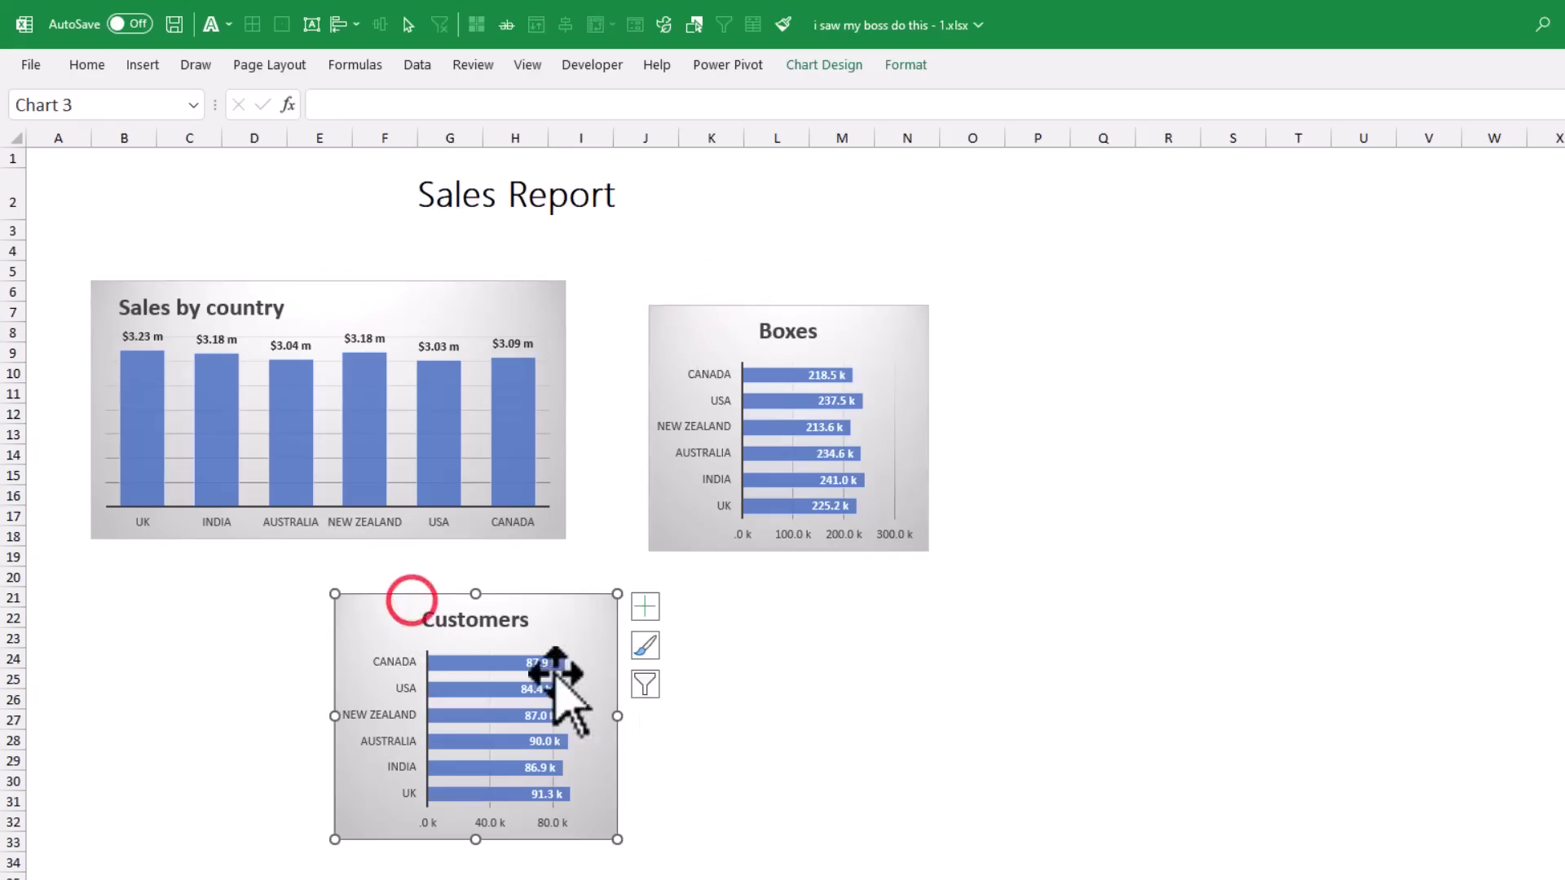
left_click(465, 295)
left_click_drag(605, 611, 361, 585)
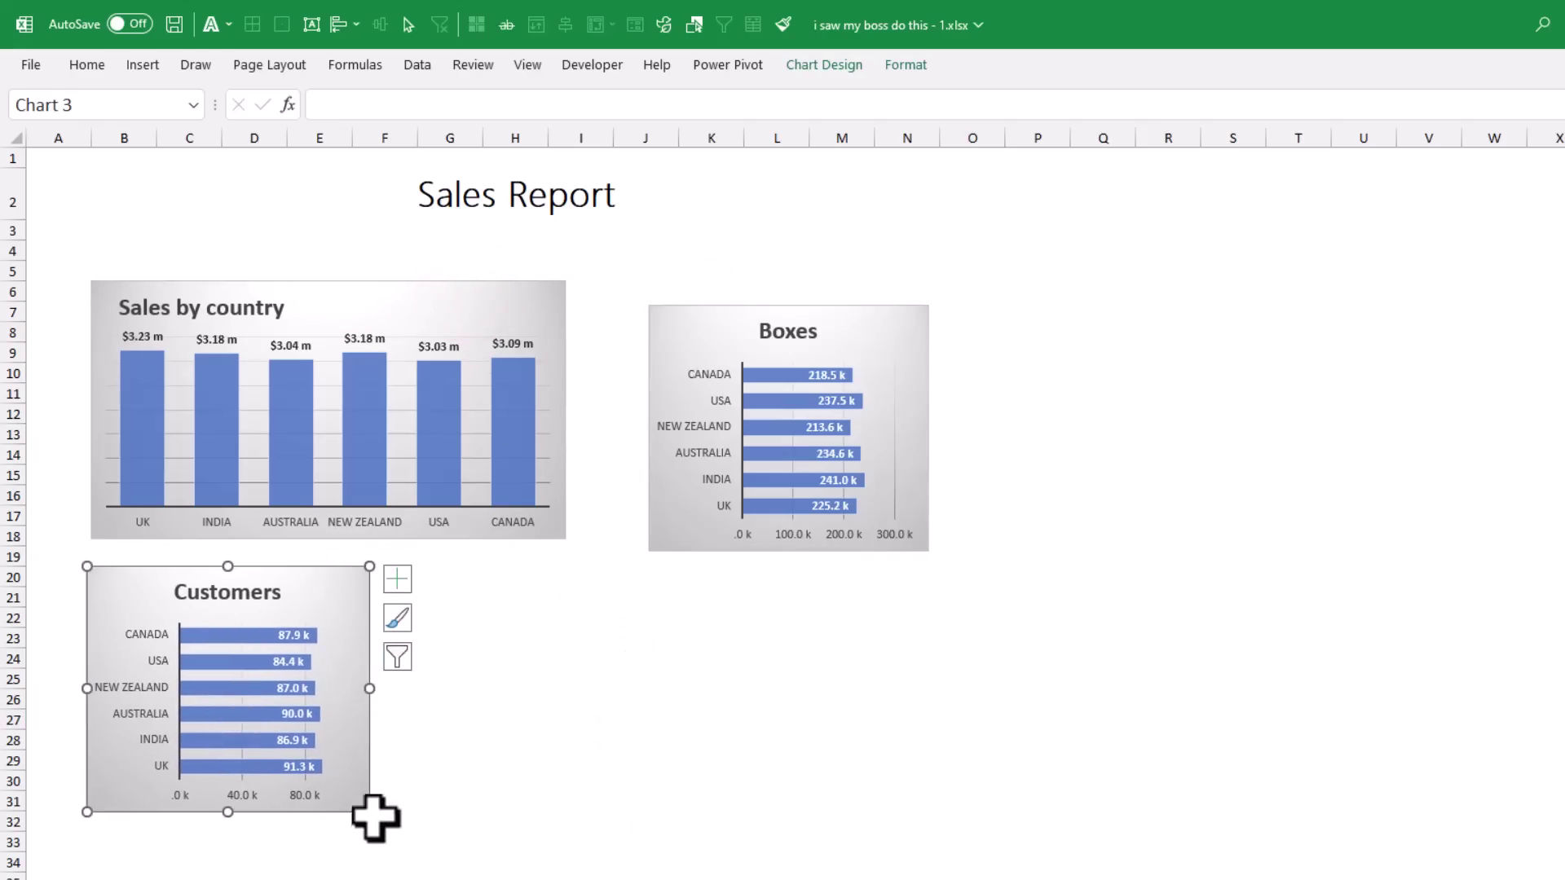
left_click_drag(371, 813, 561, 832)
Shift the Boxes chart left beside Sales by country and enlarge it
left_click_drag(692, 311, 632, 290)
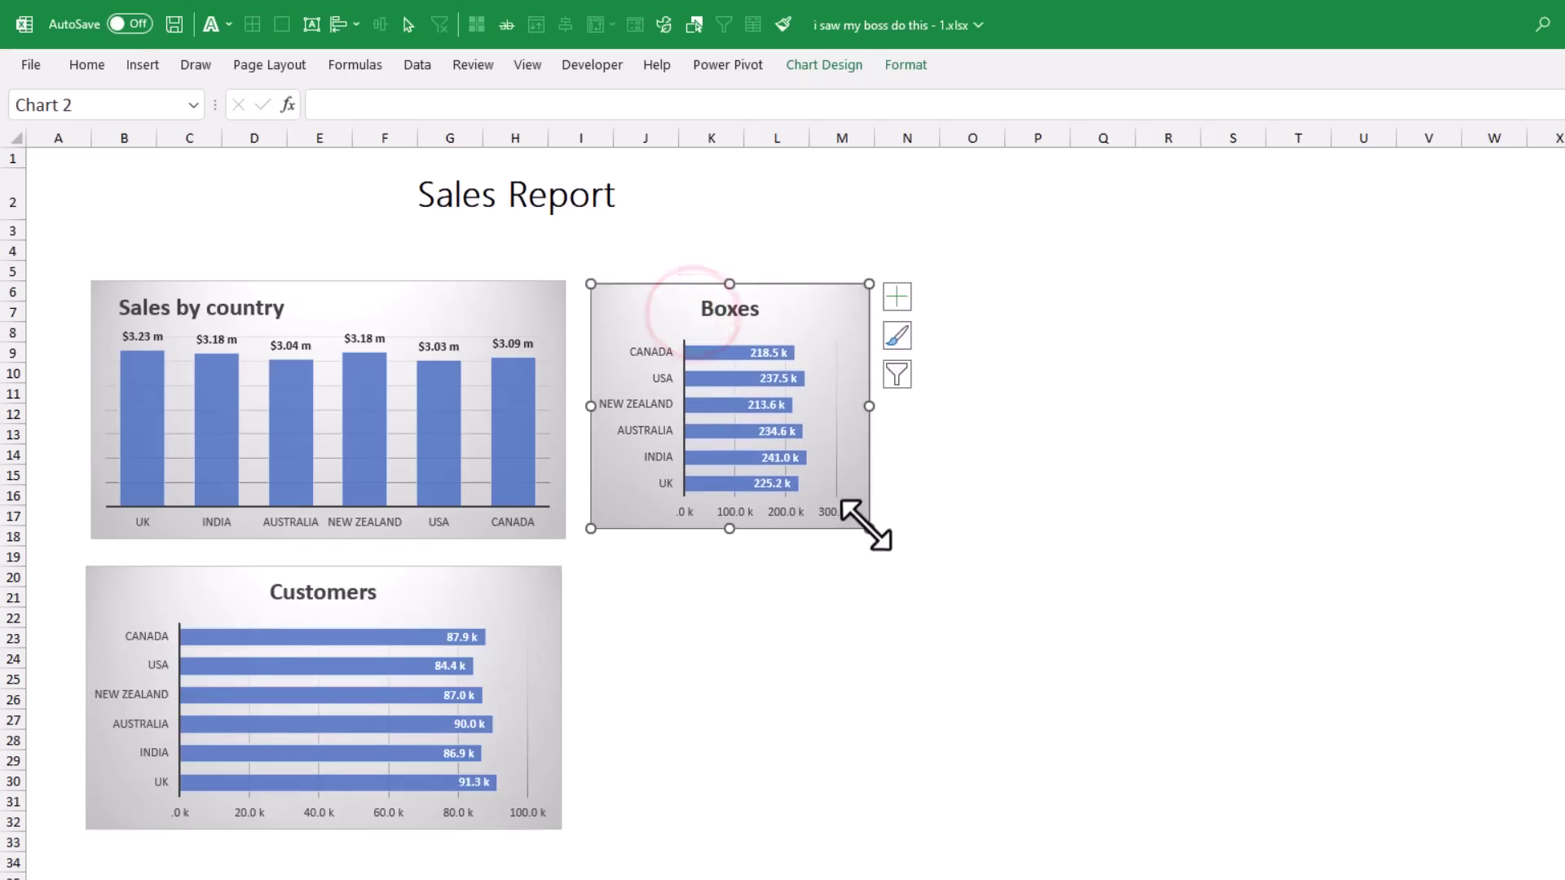
left_click_drag(869, 528, 1025, 623)
left_click(1168, 674)
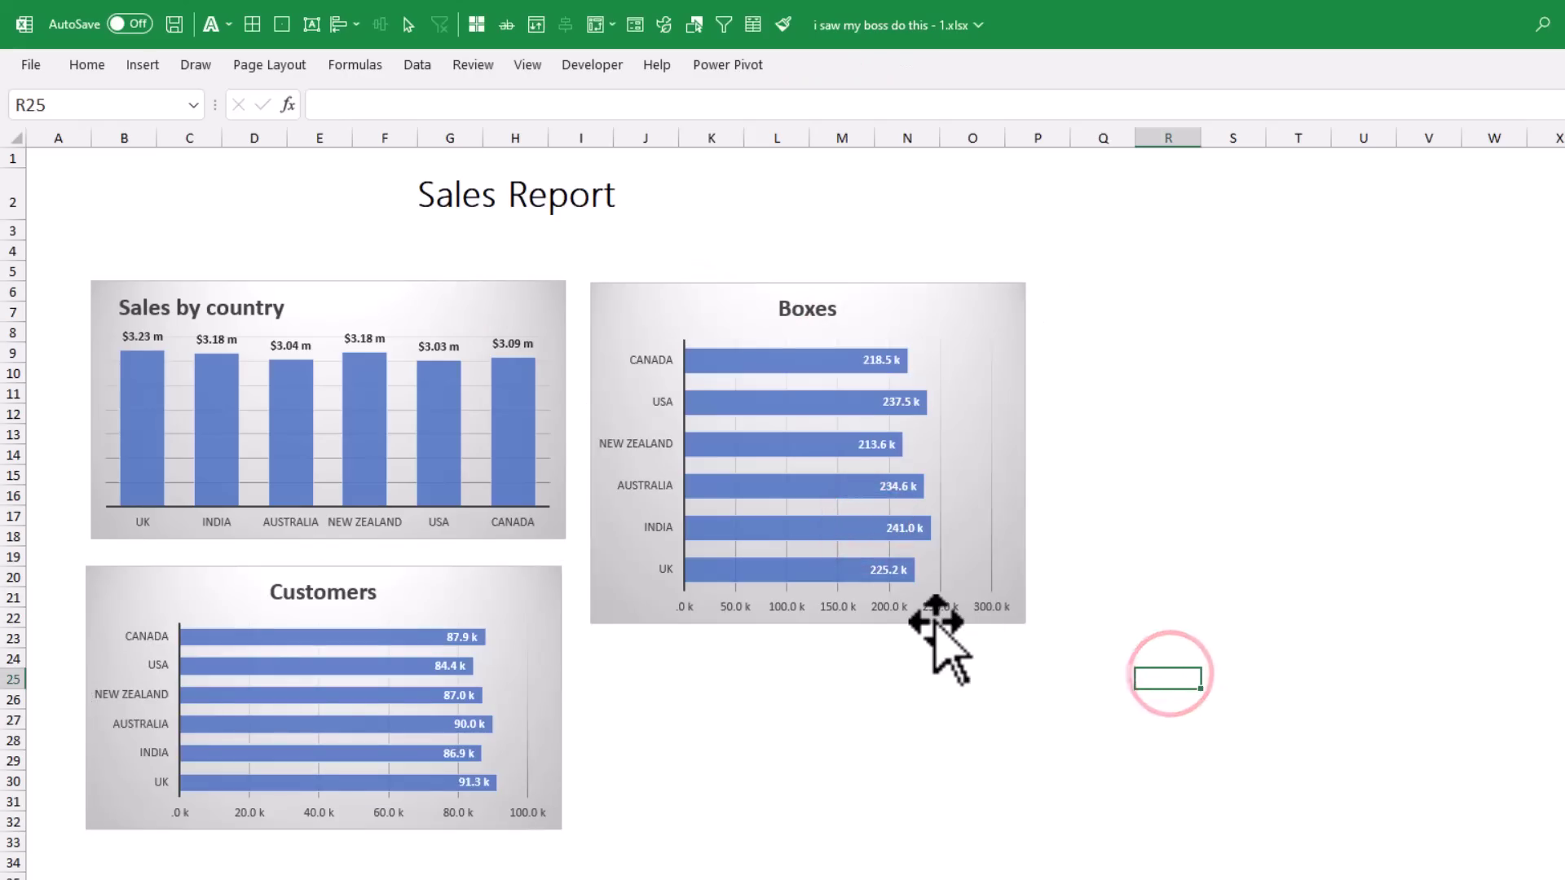
left_click(461, 295)
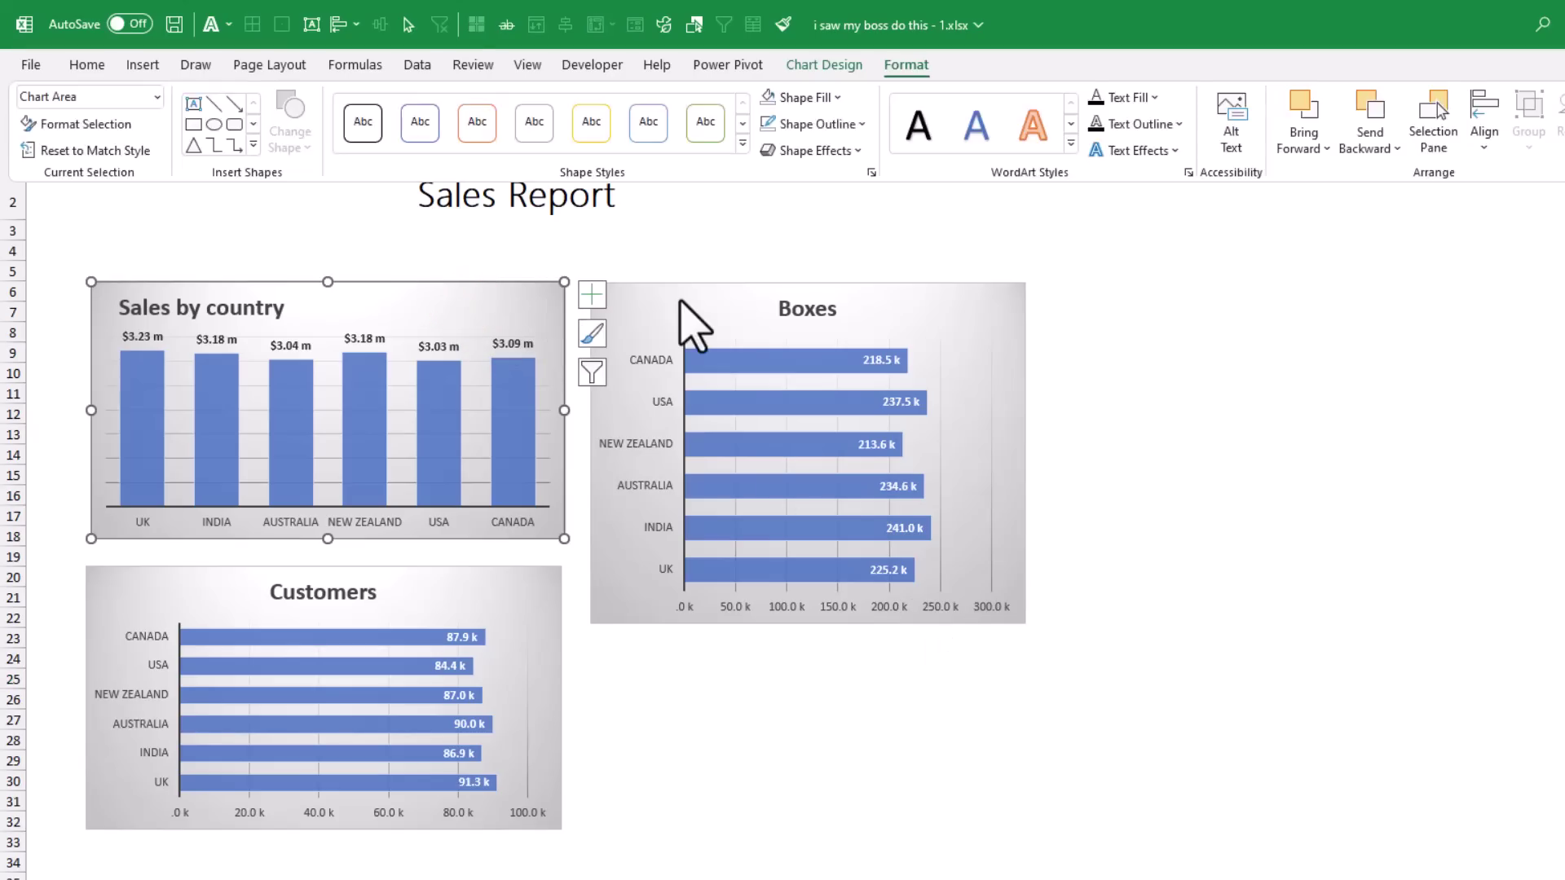
Give all three selected charts one common height and width in Shape Format Size
left_click(637, 332, "ctrl")
left_click(452, 590, "ctrl")
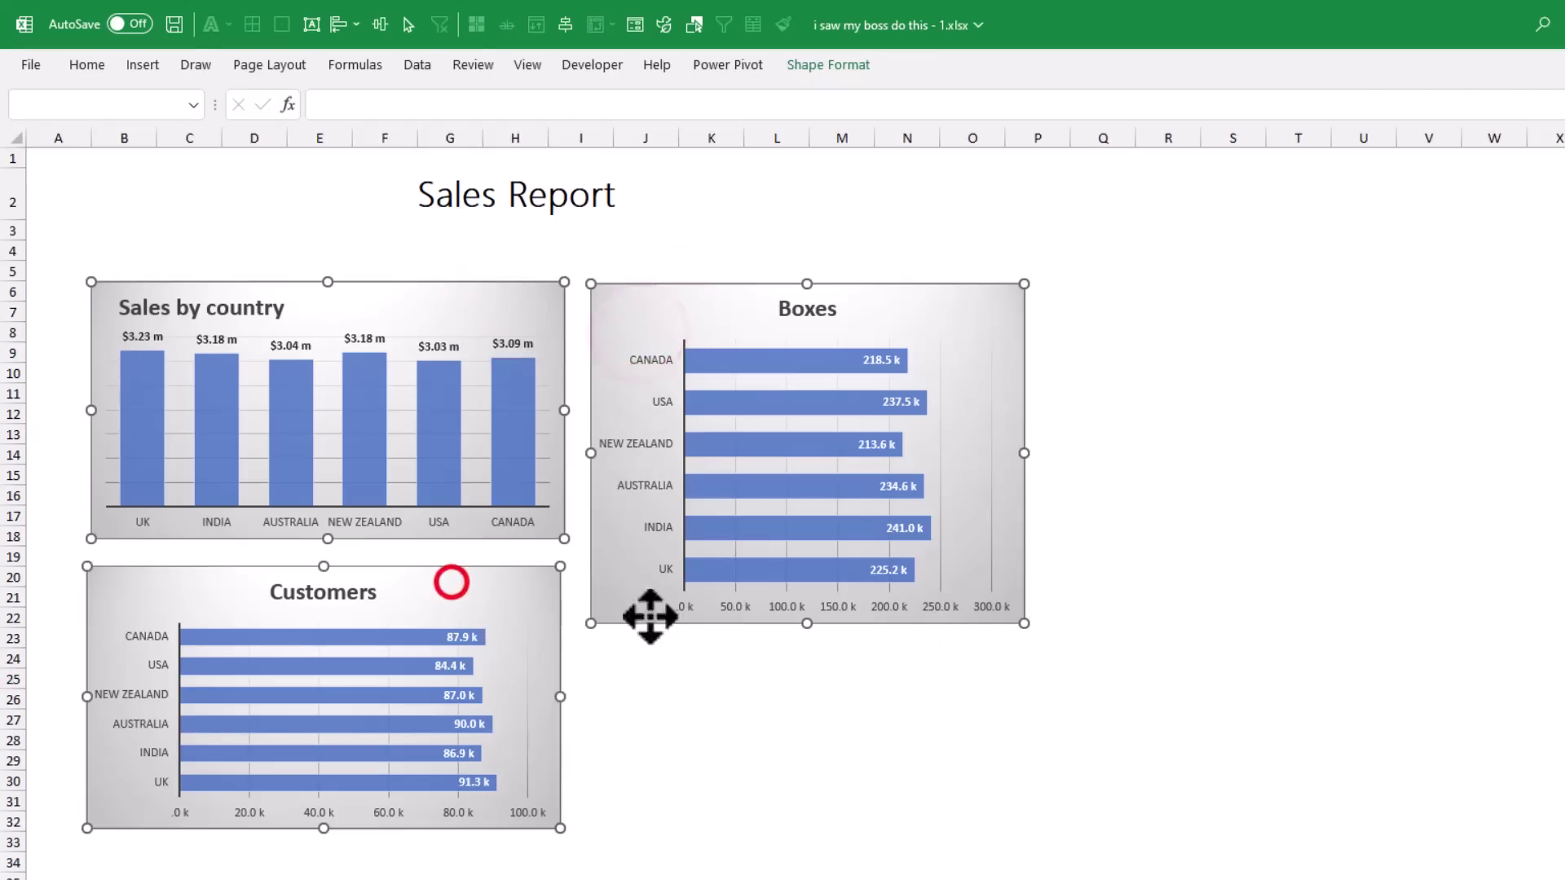
left_click(828, 64)
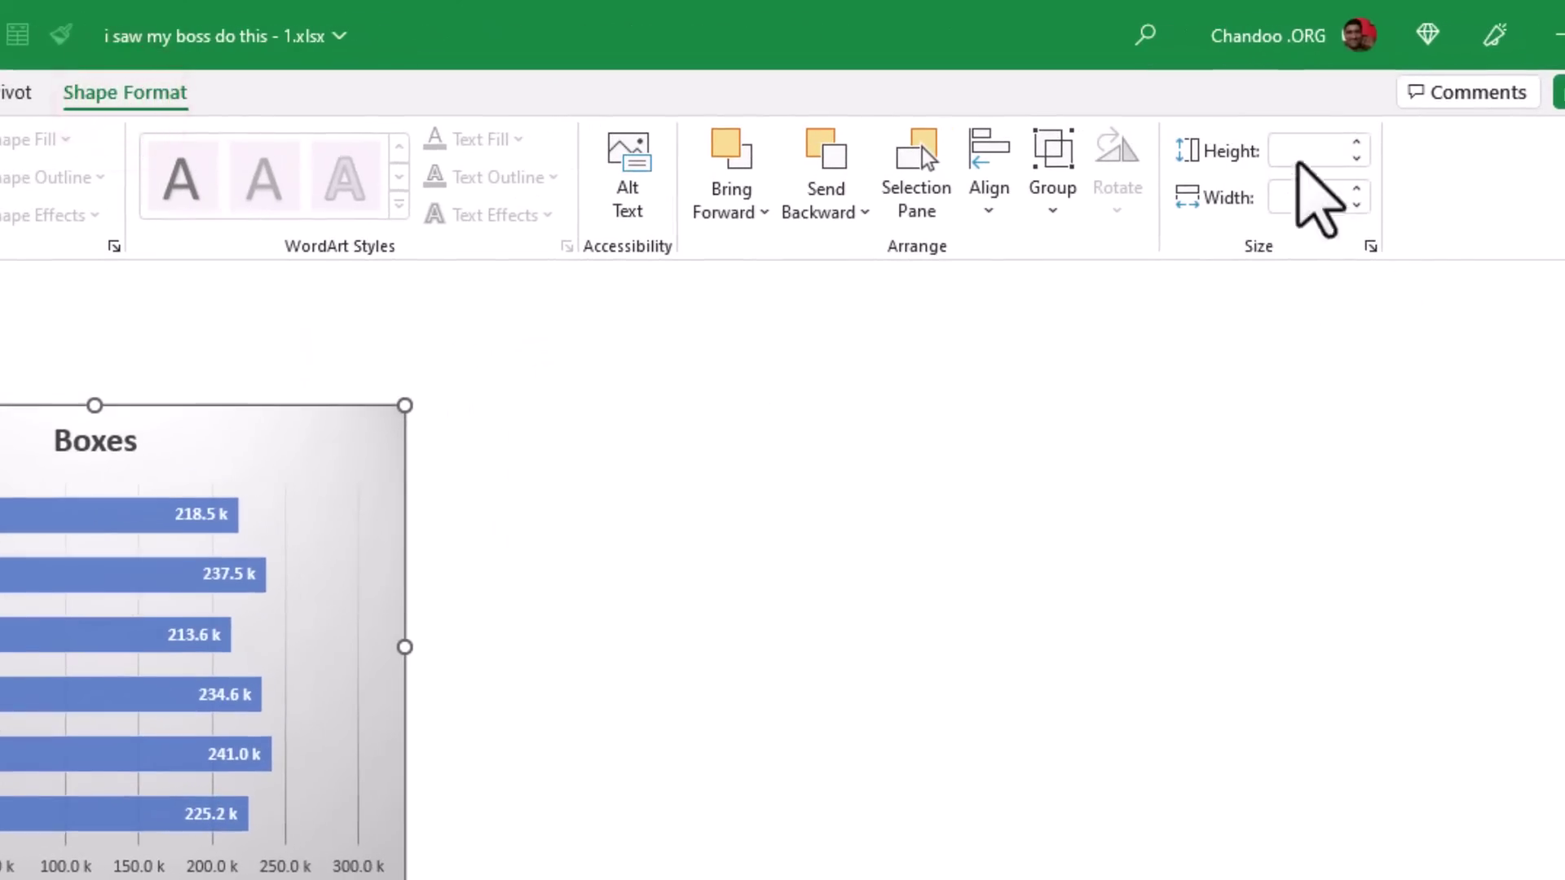
left_click(1301, 150)
type("2.64\"")
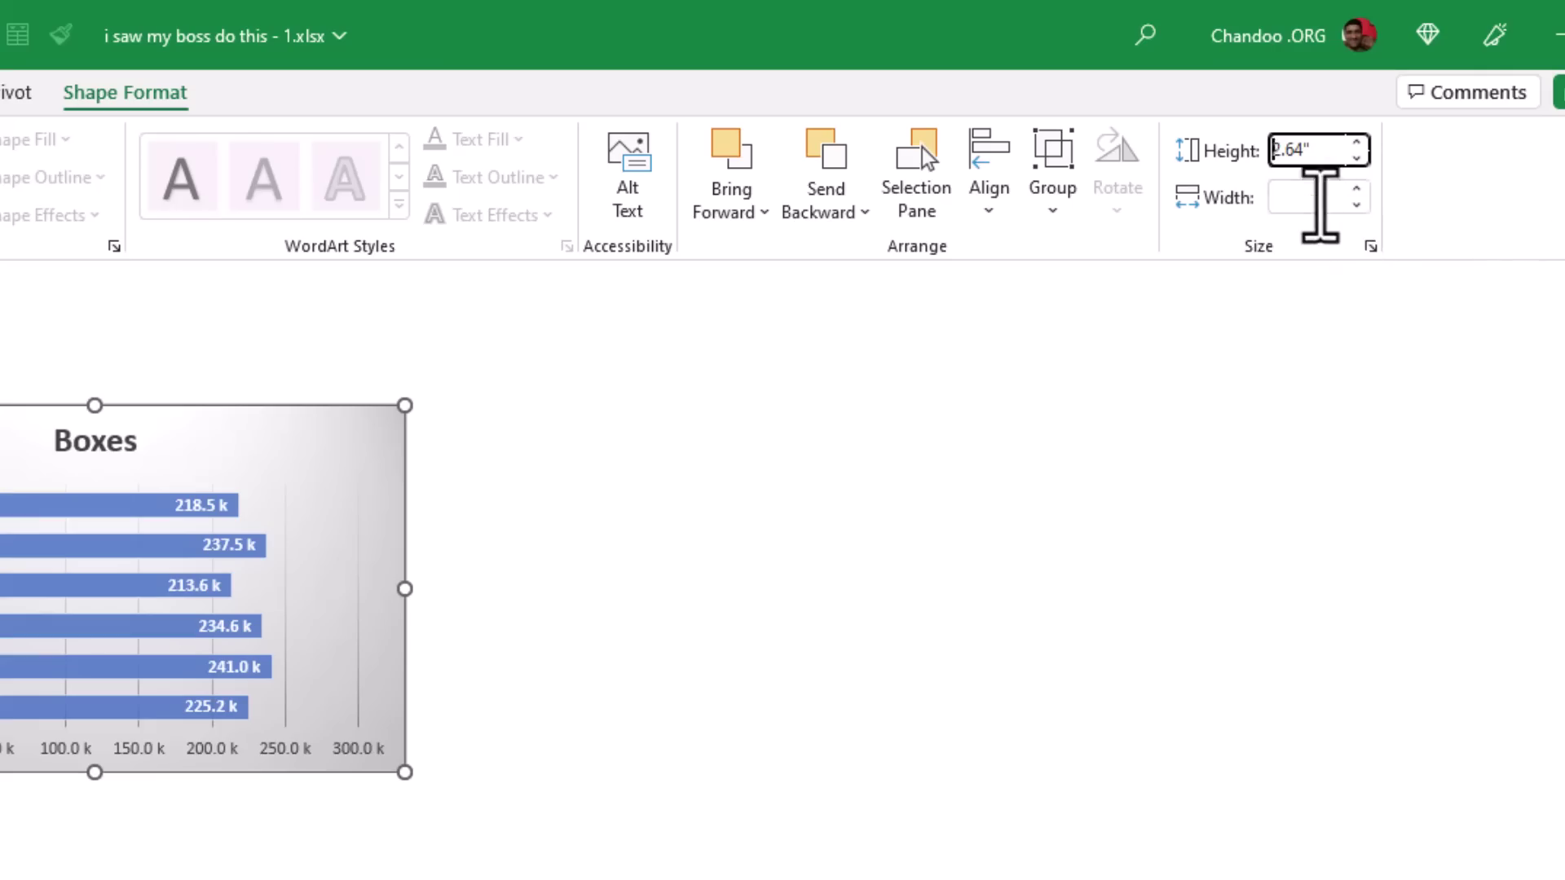
left_click(1309, 198)
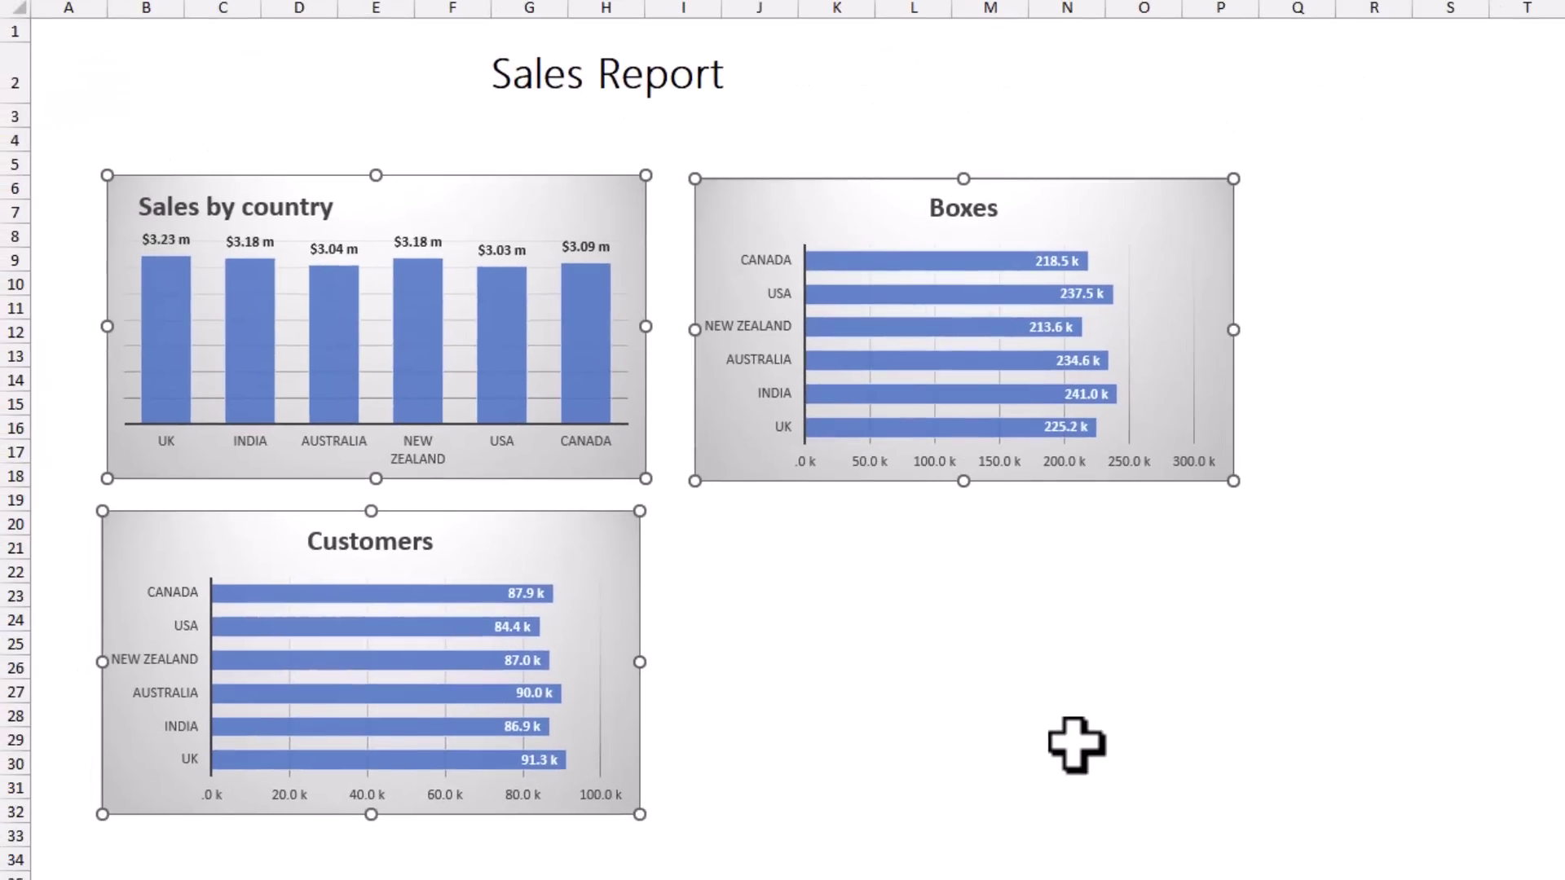
left_click(1076, 742)
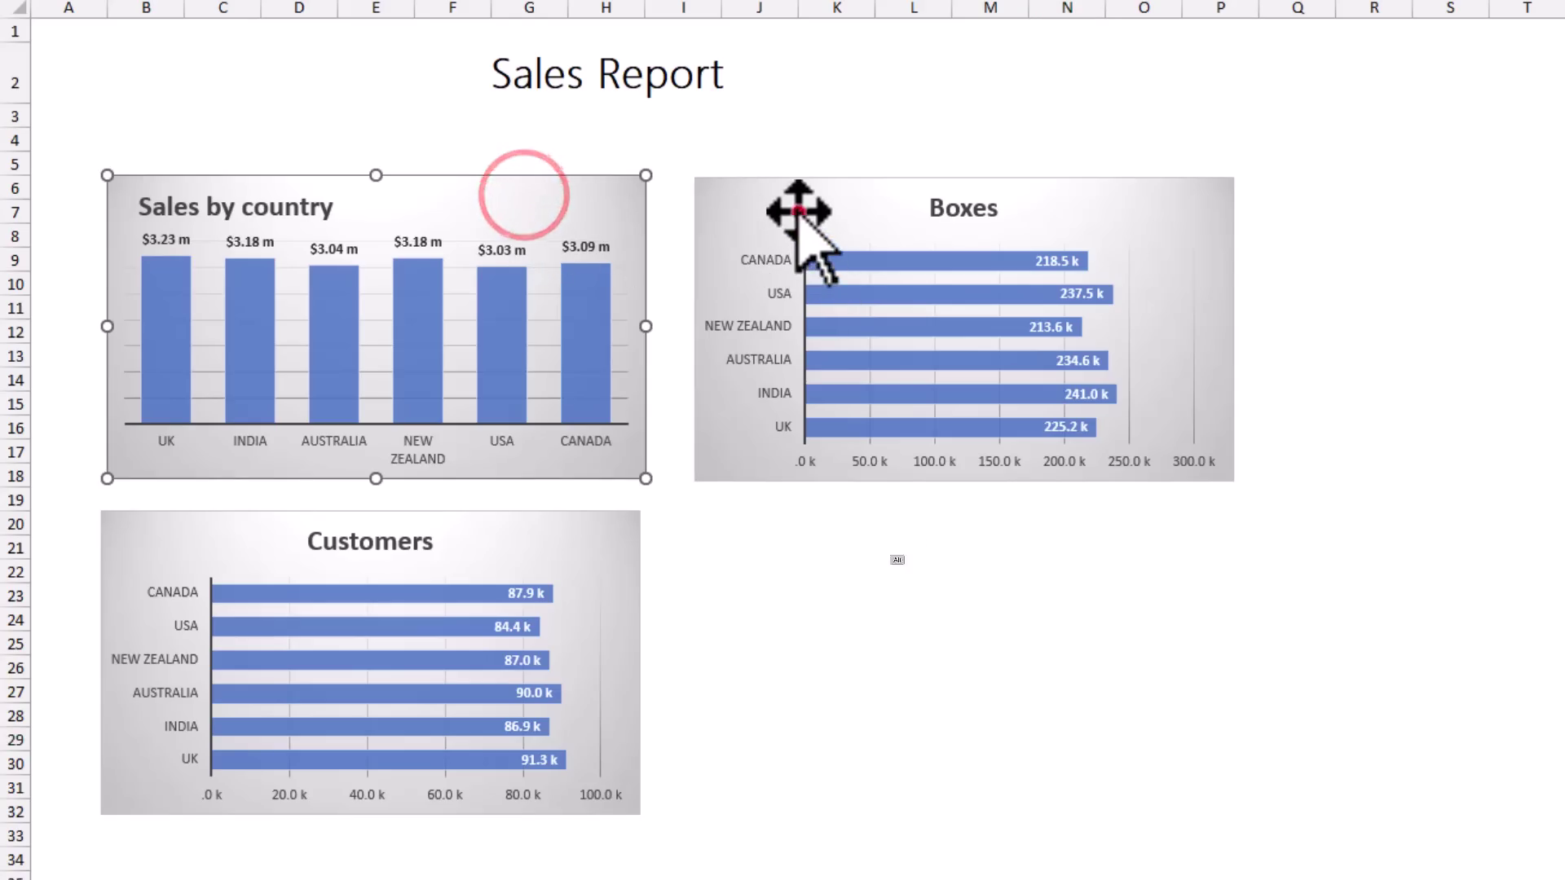
Snap the Boxes and Sales by country charts onto the cell grid
mouse_move(798, 211)
left_mouse_down()
mouse_move(793, 192)
mouse_move(775, 213)
mouse_move(796, 204)
left_mouse_up()
left_click_drag(595, 210, 552, 184)
left_click_drag(514, 530, 567, 542)
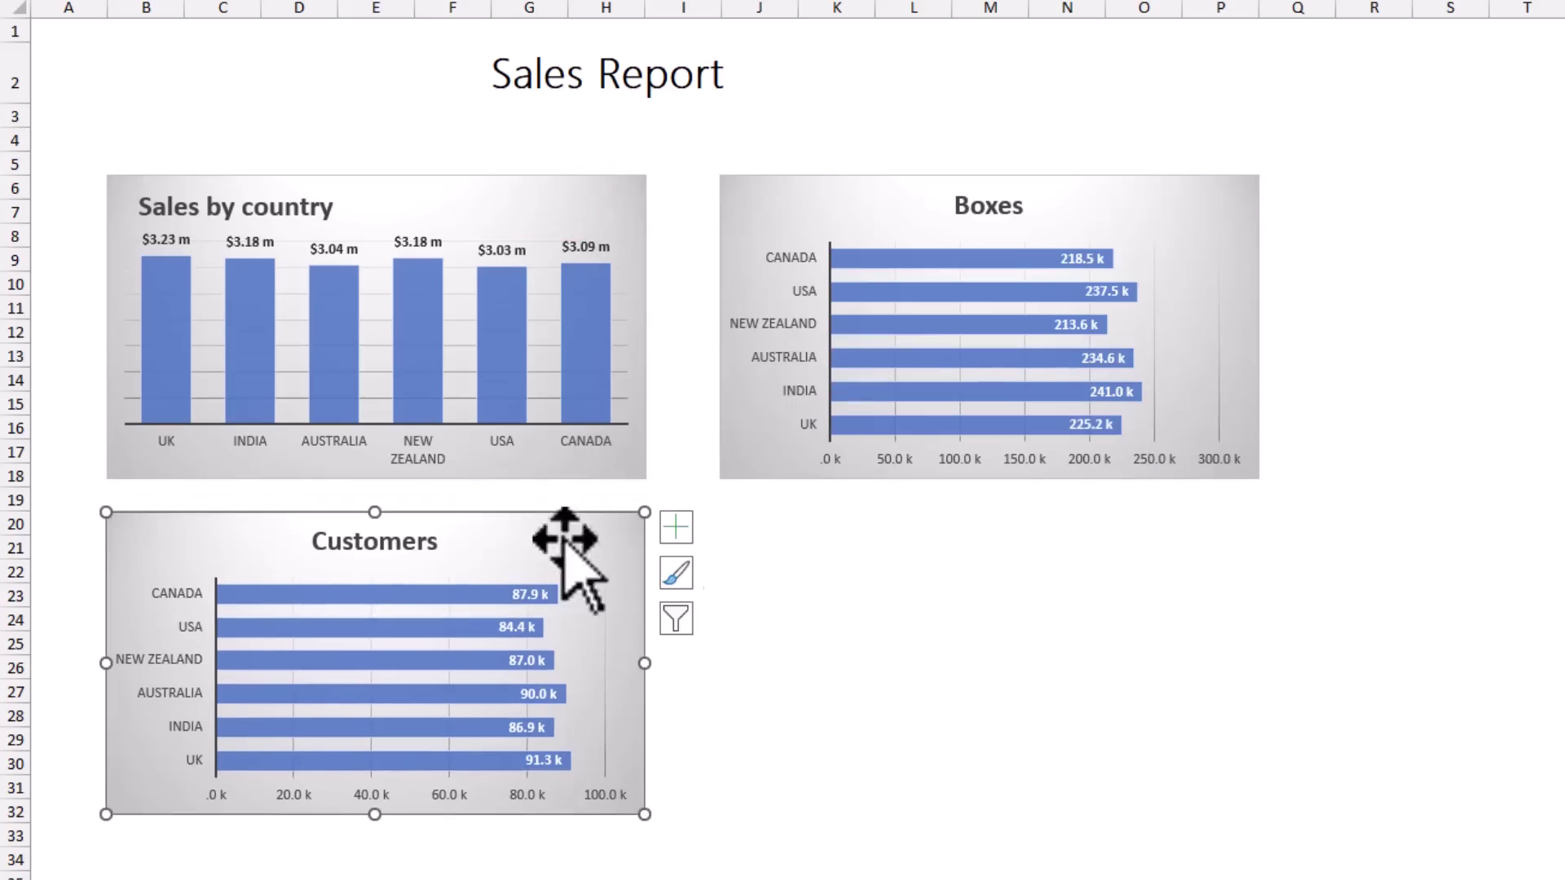
Step through the Jan, Feb, Mar, Apr, May and Jun purchase sheets
left_click(137, 799)
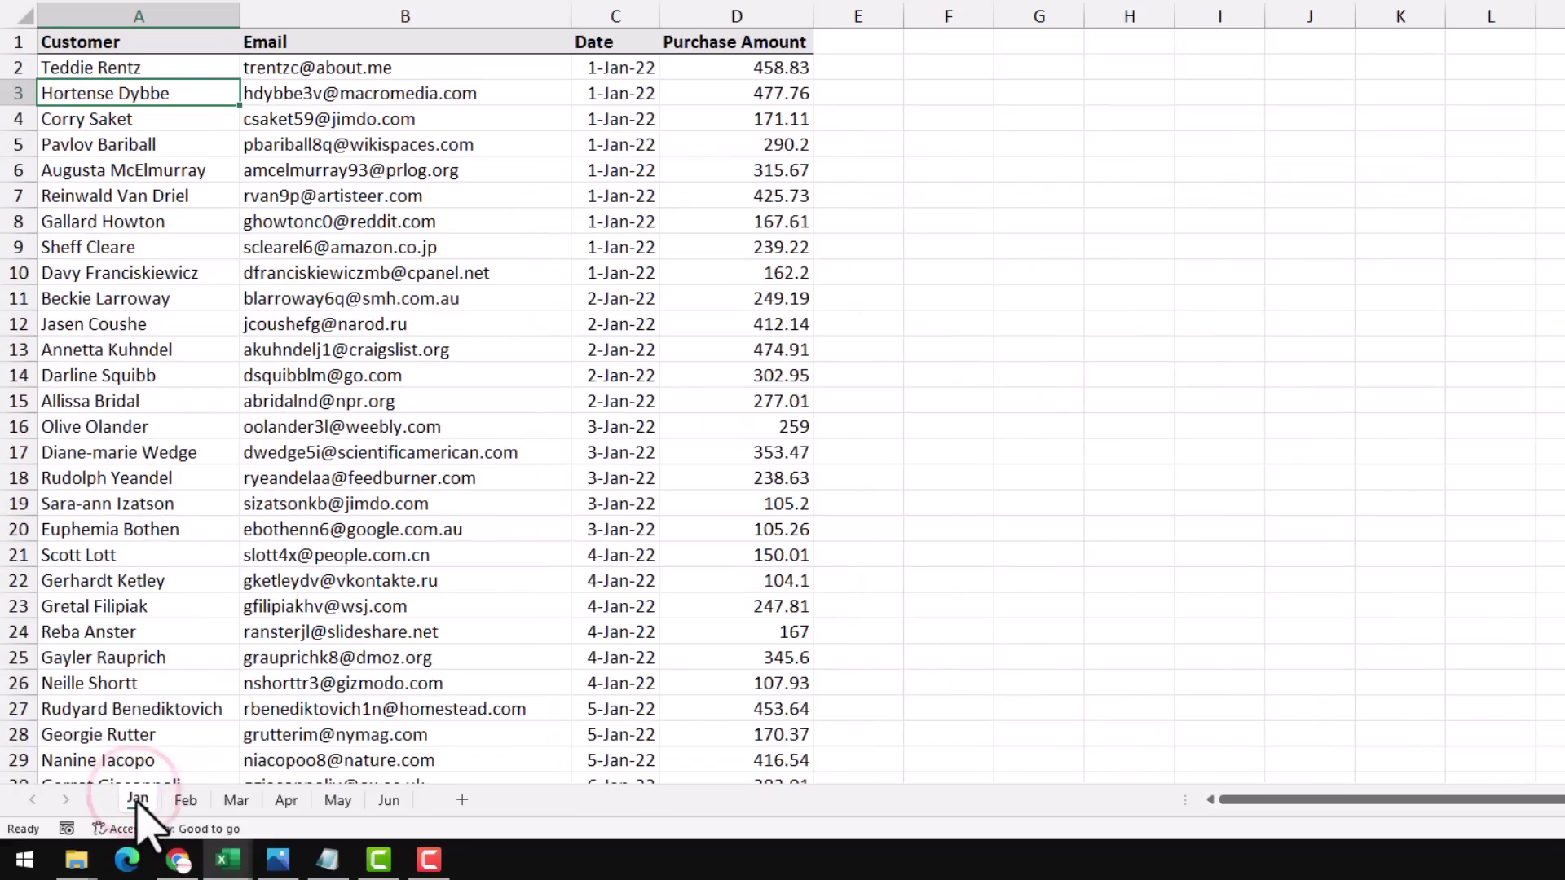
left_click(184, 799)
left_click(236, 799)
left_click(286, 798)
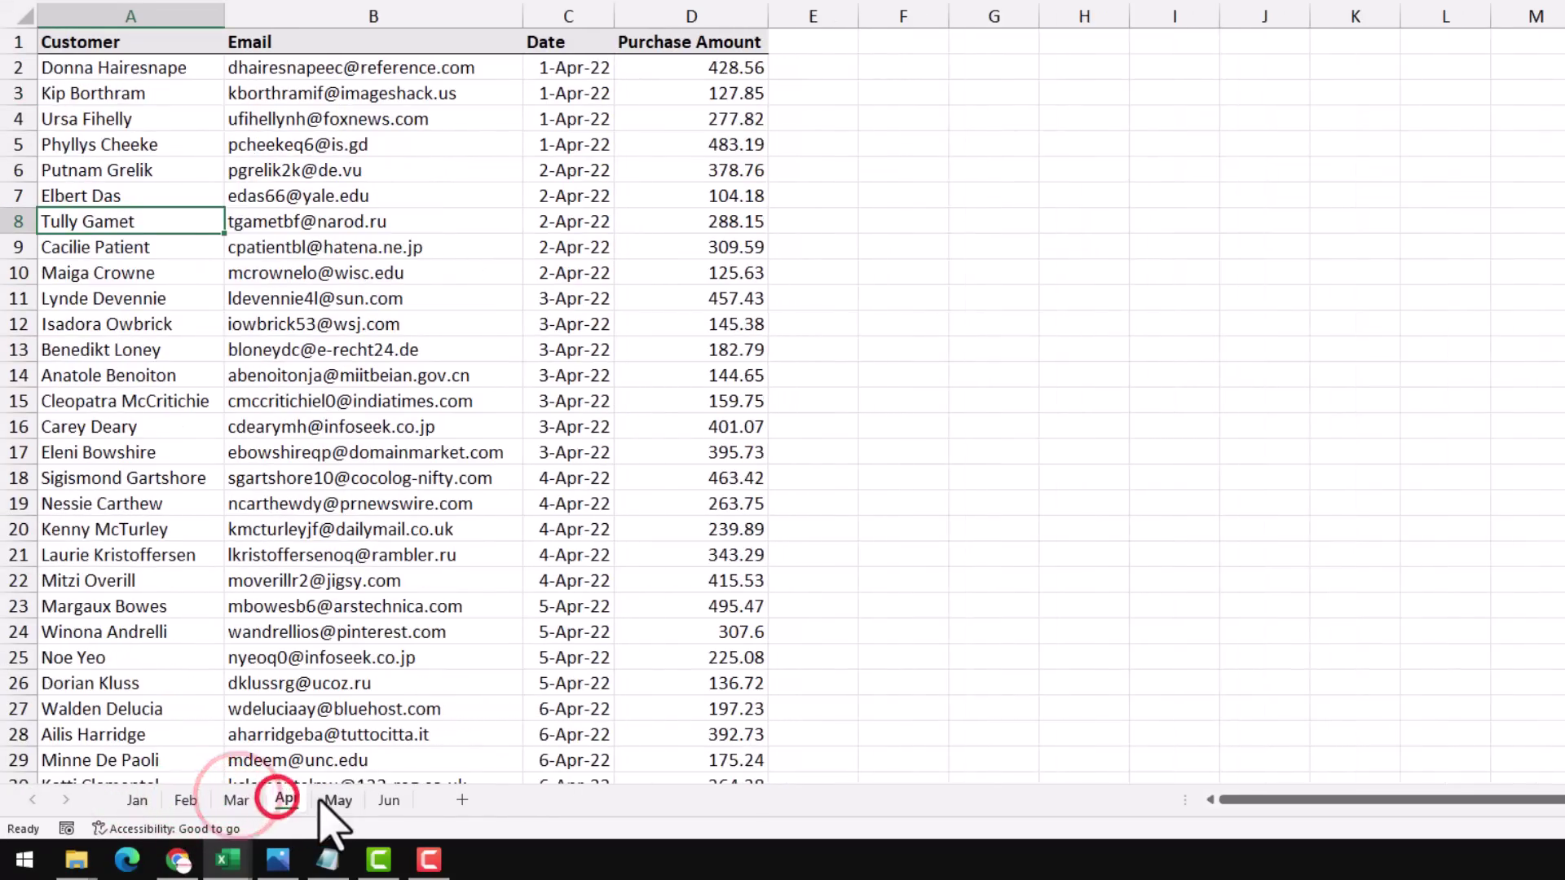
left_click(338, 799)
left_click(390, 799)
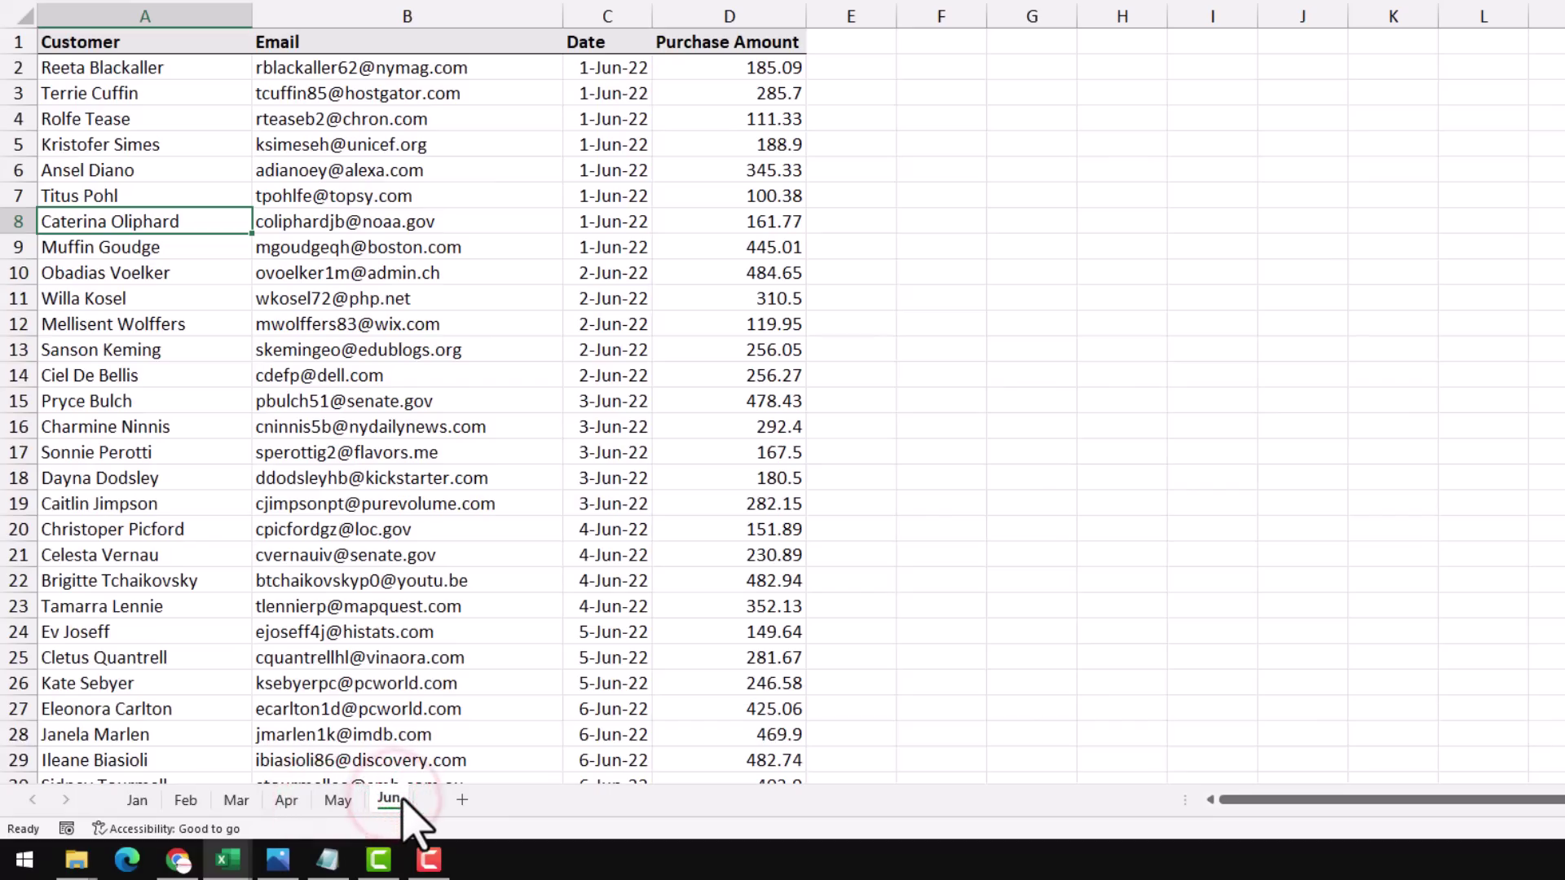